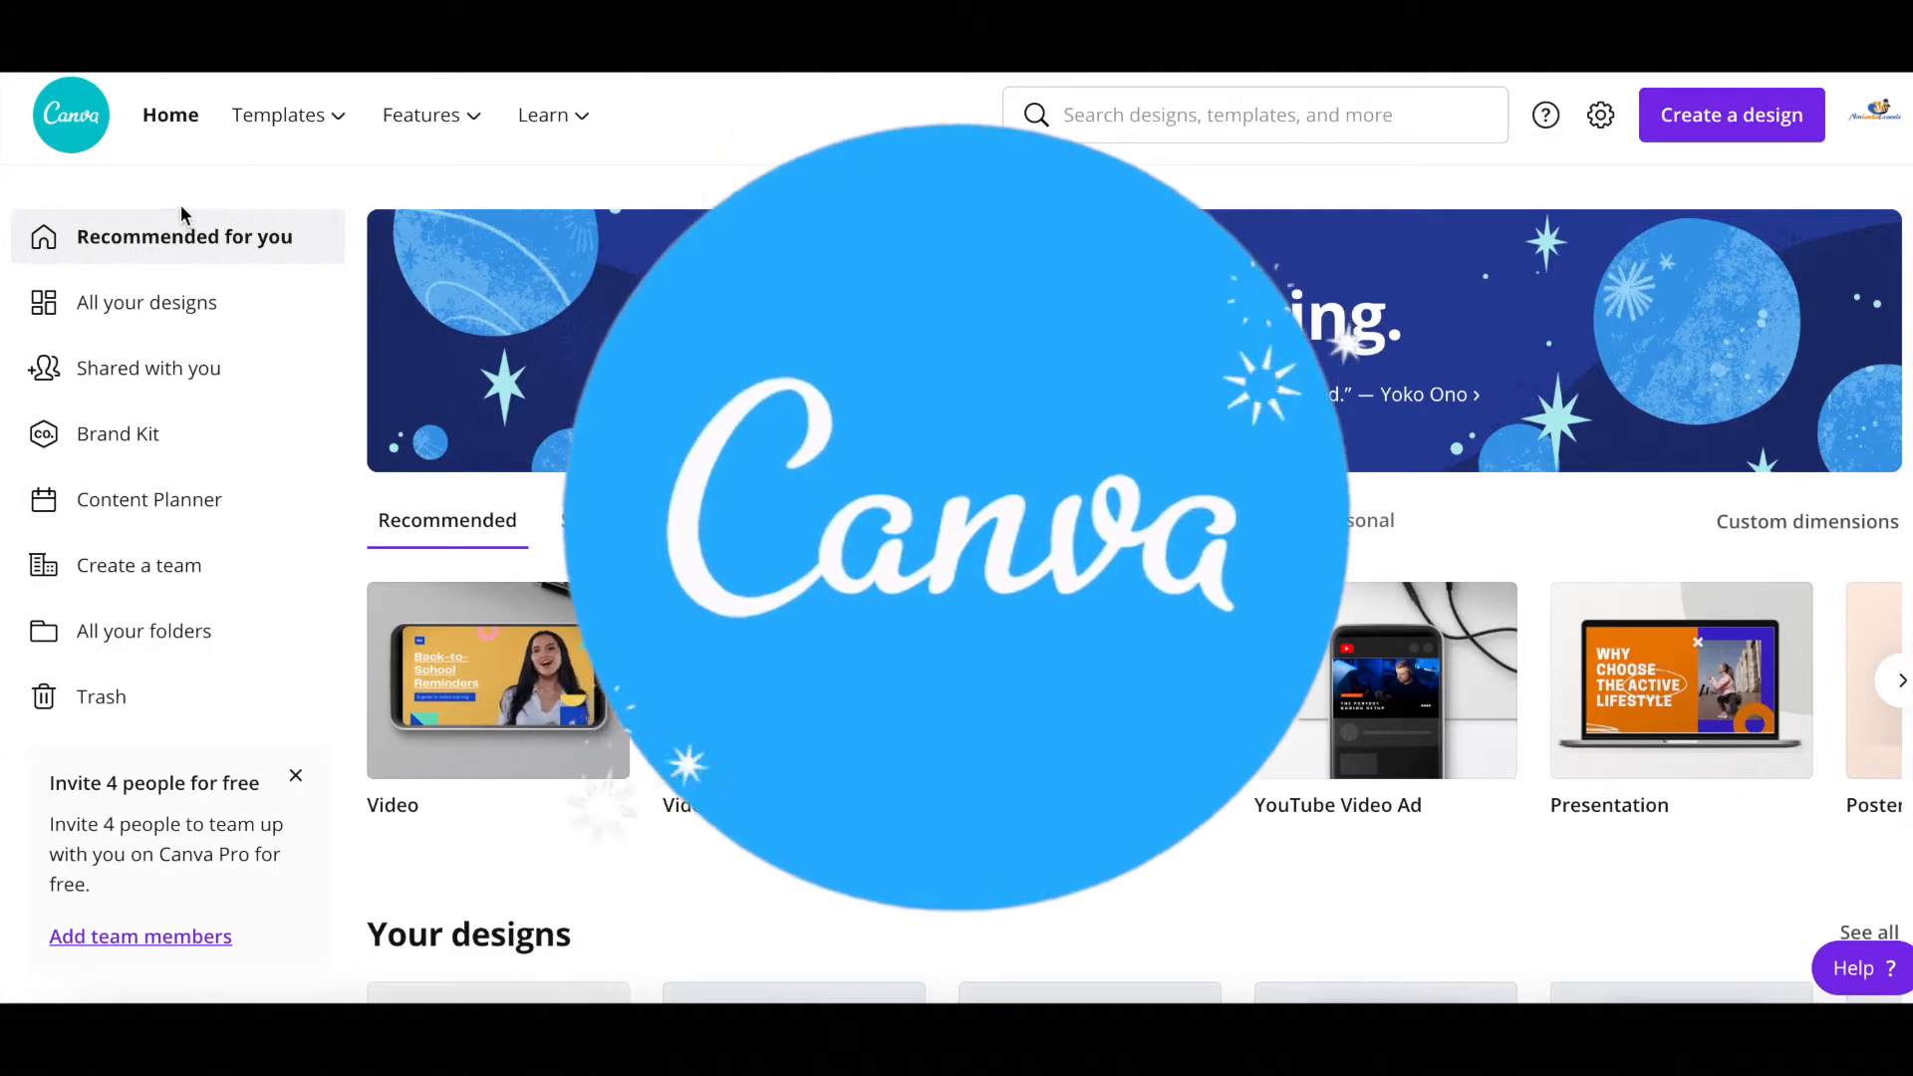
# Search for "youtube video" and open the YouTube Video template collection.
pyautogui.click(1178, 116)
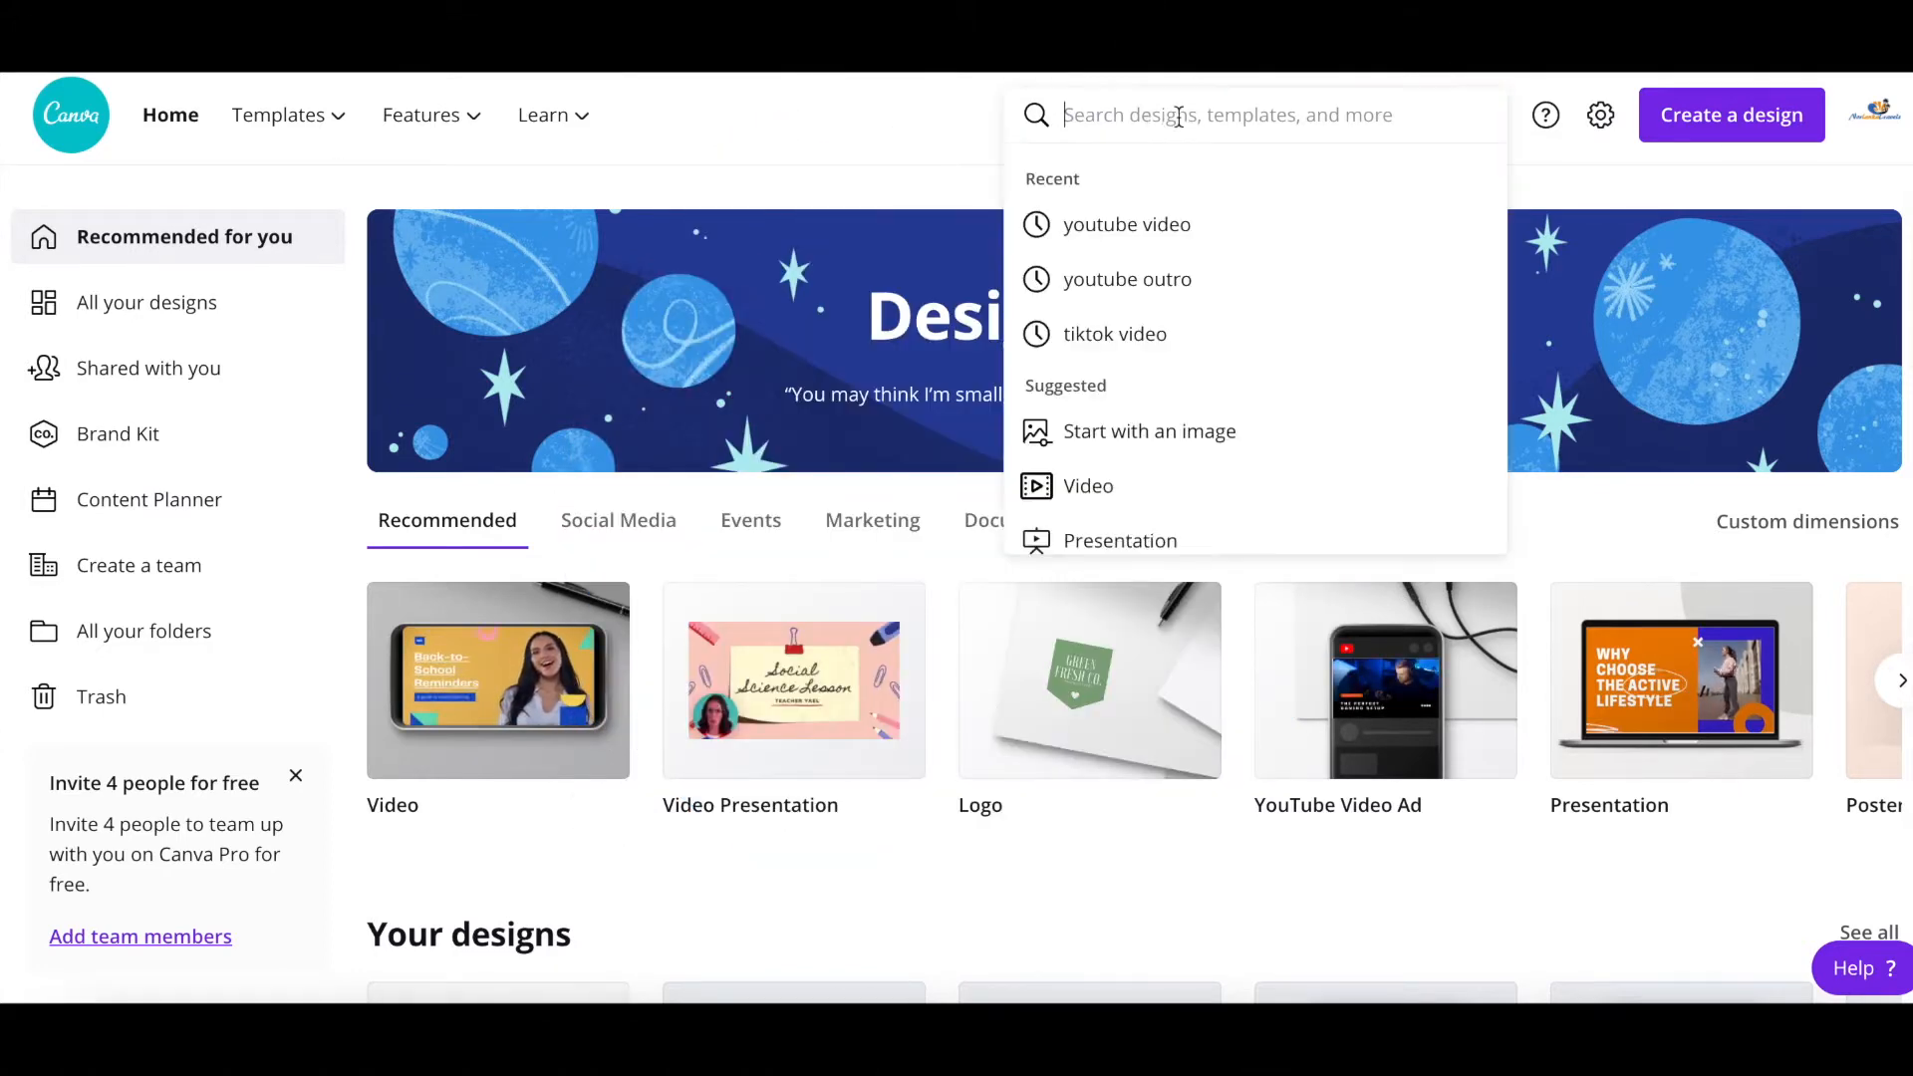
pyautogui.write('youtube video')
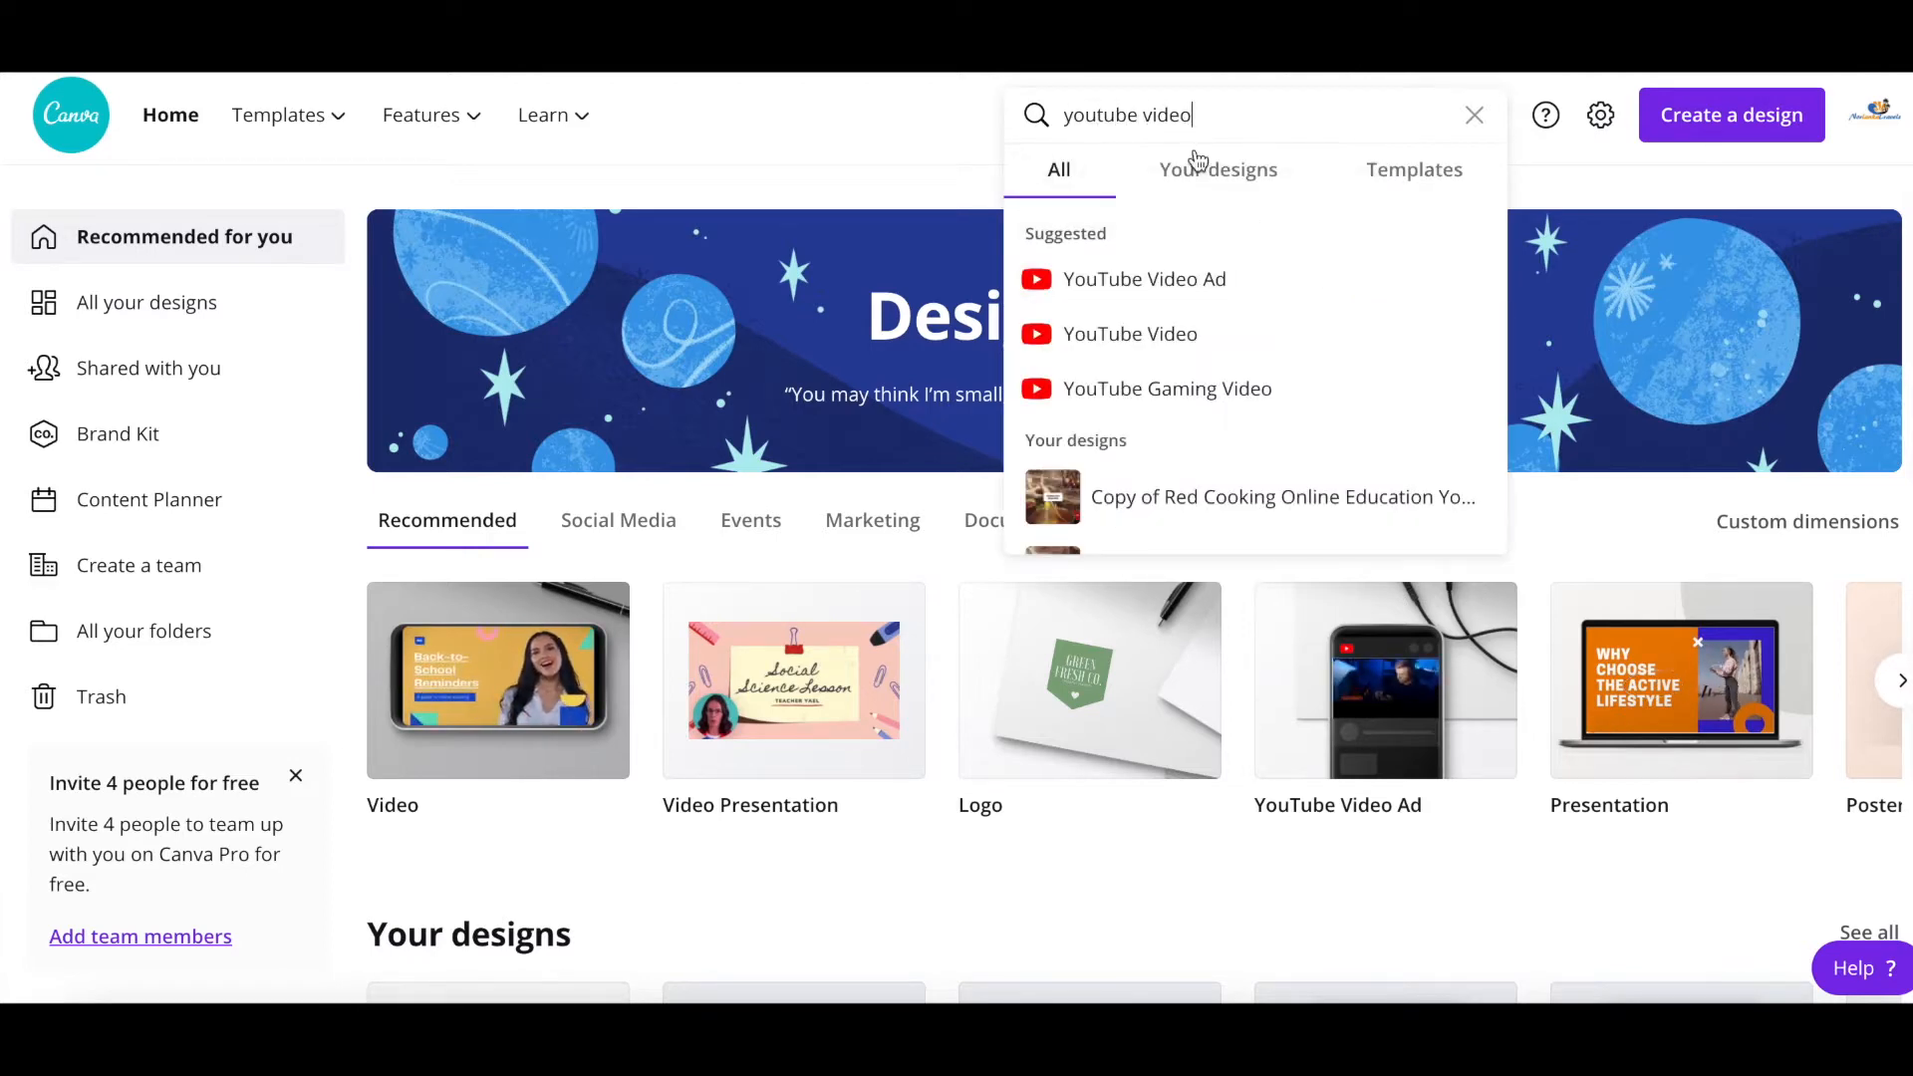
pyautogui.click(1193, 335)
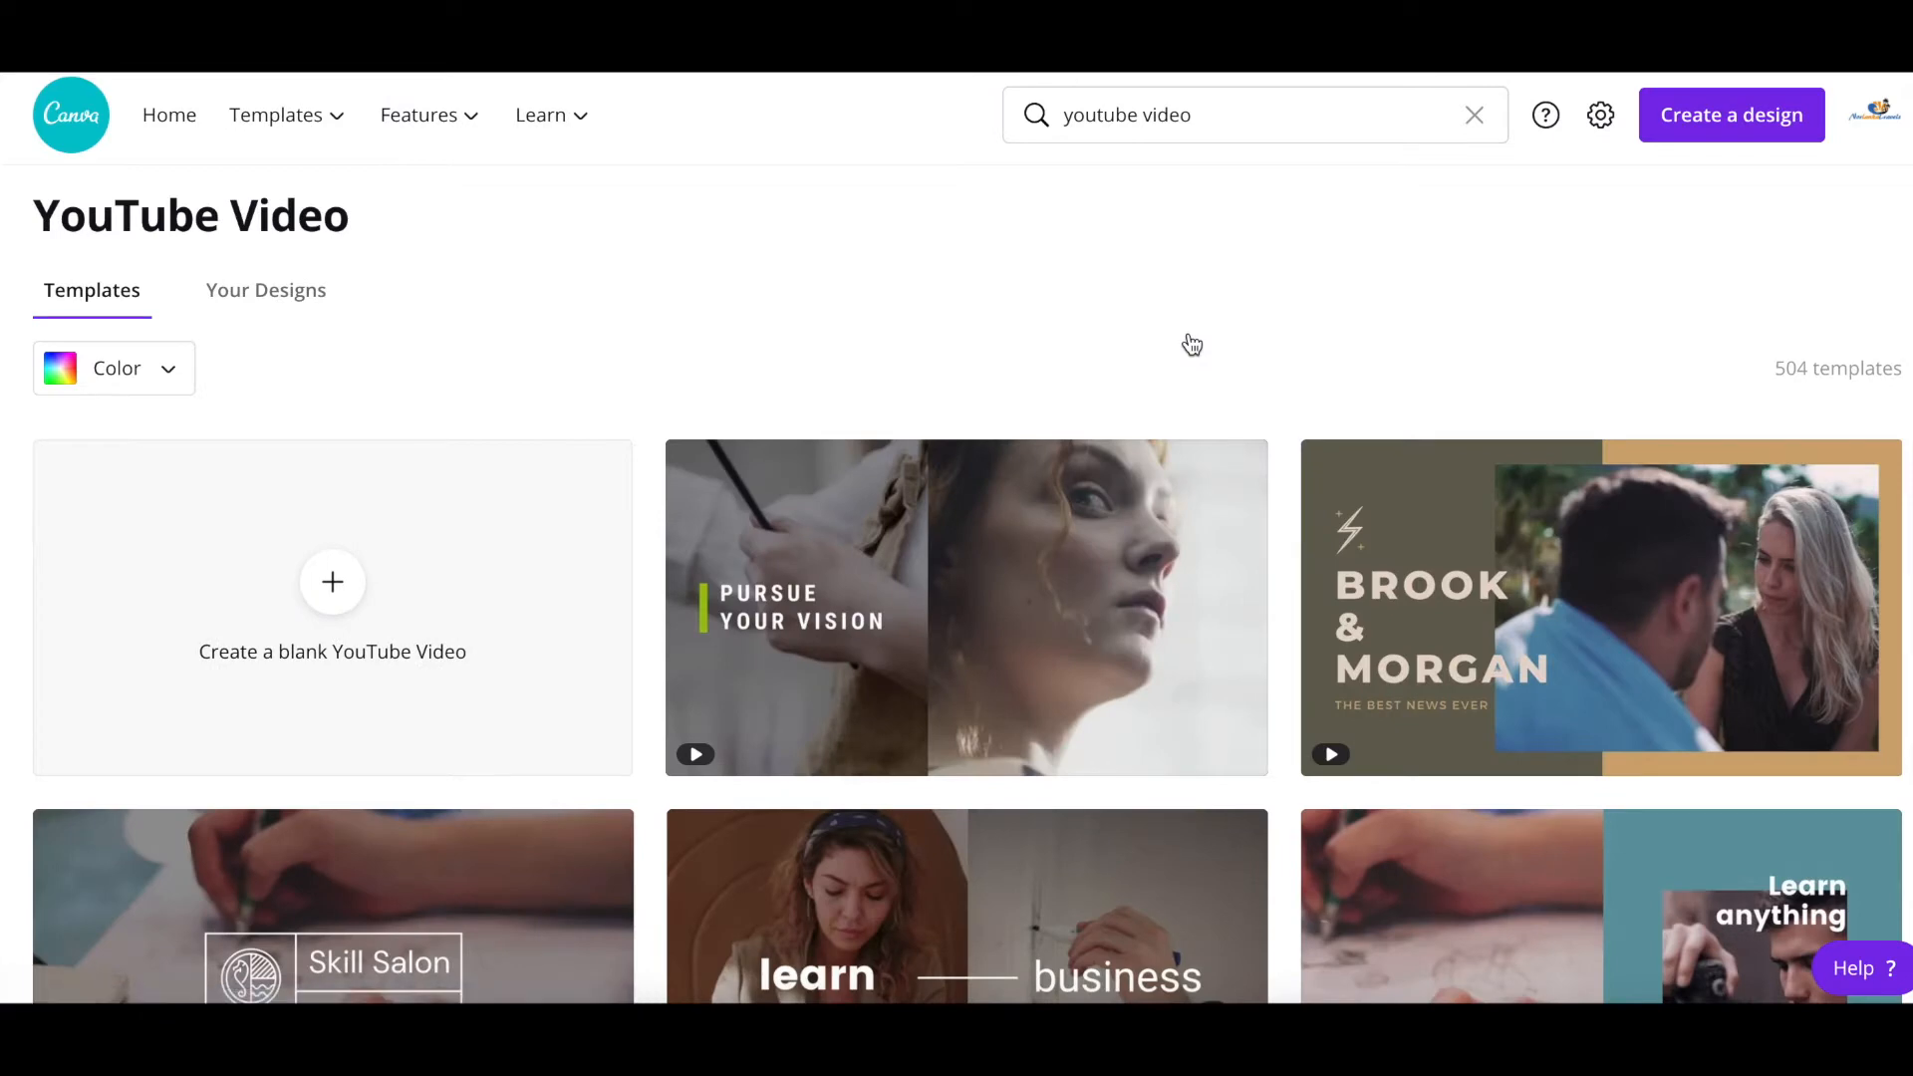
# Look through the YouTube Video templates and create a blank YouTube Video design.
pyautogui.scroll(-8, 1328, 734)
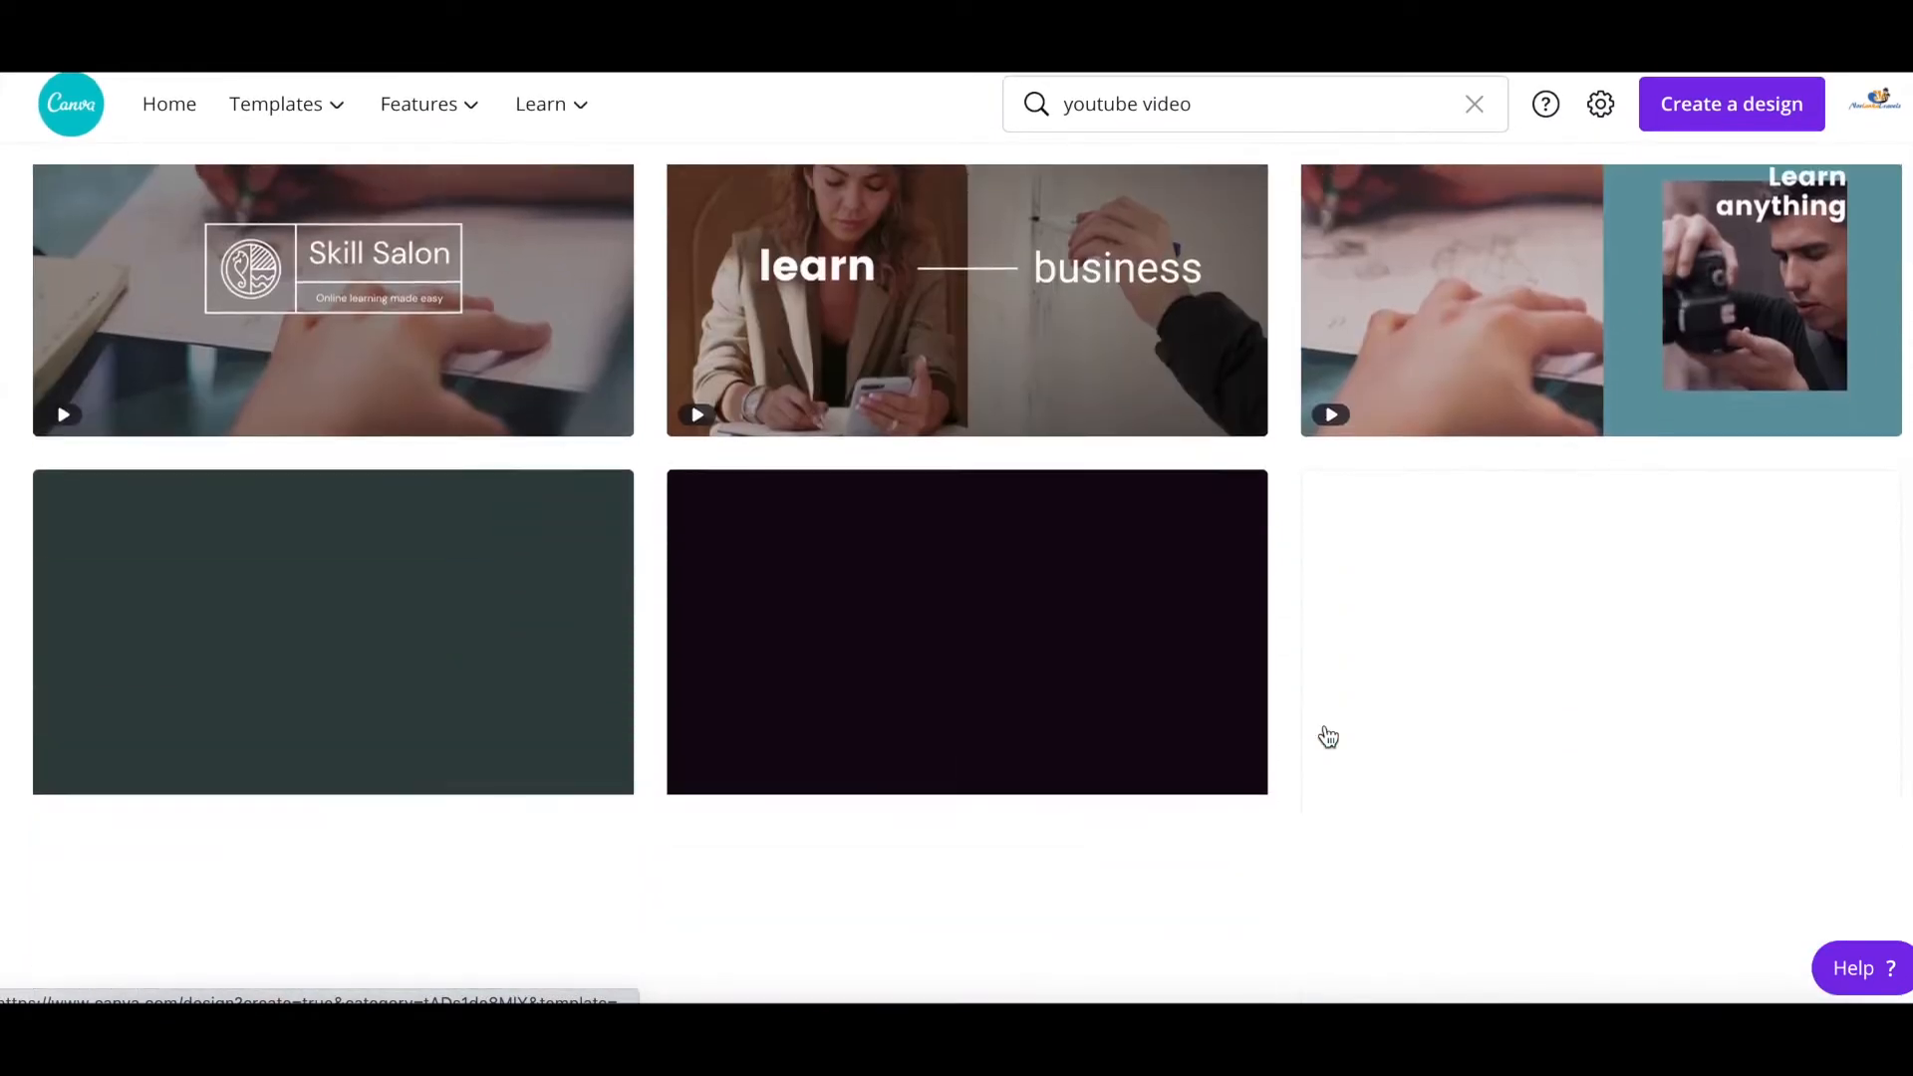
pyautogui.scroll(-6, 1328, 735)
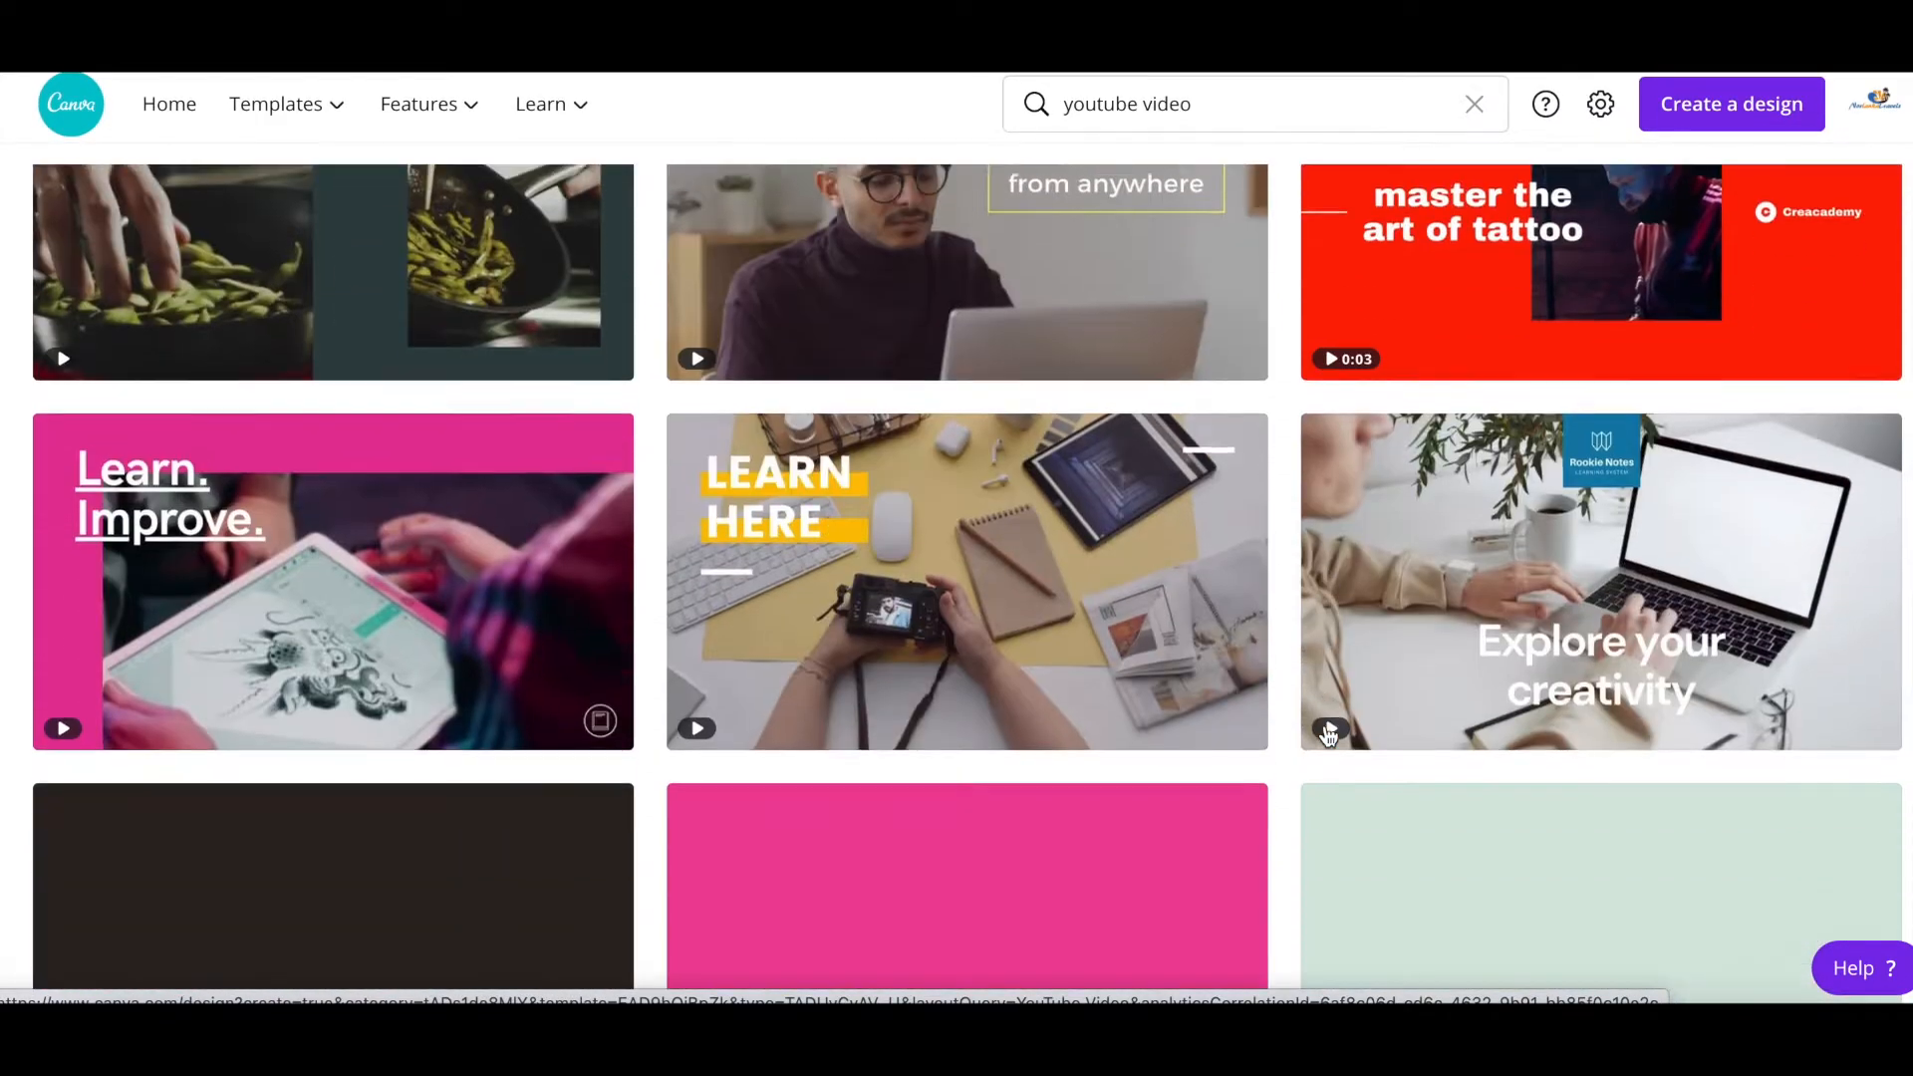
pyautogui.scroll(-5, 1328, 734)
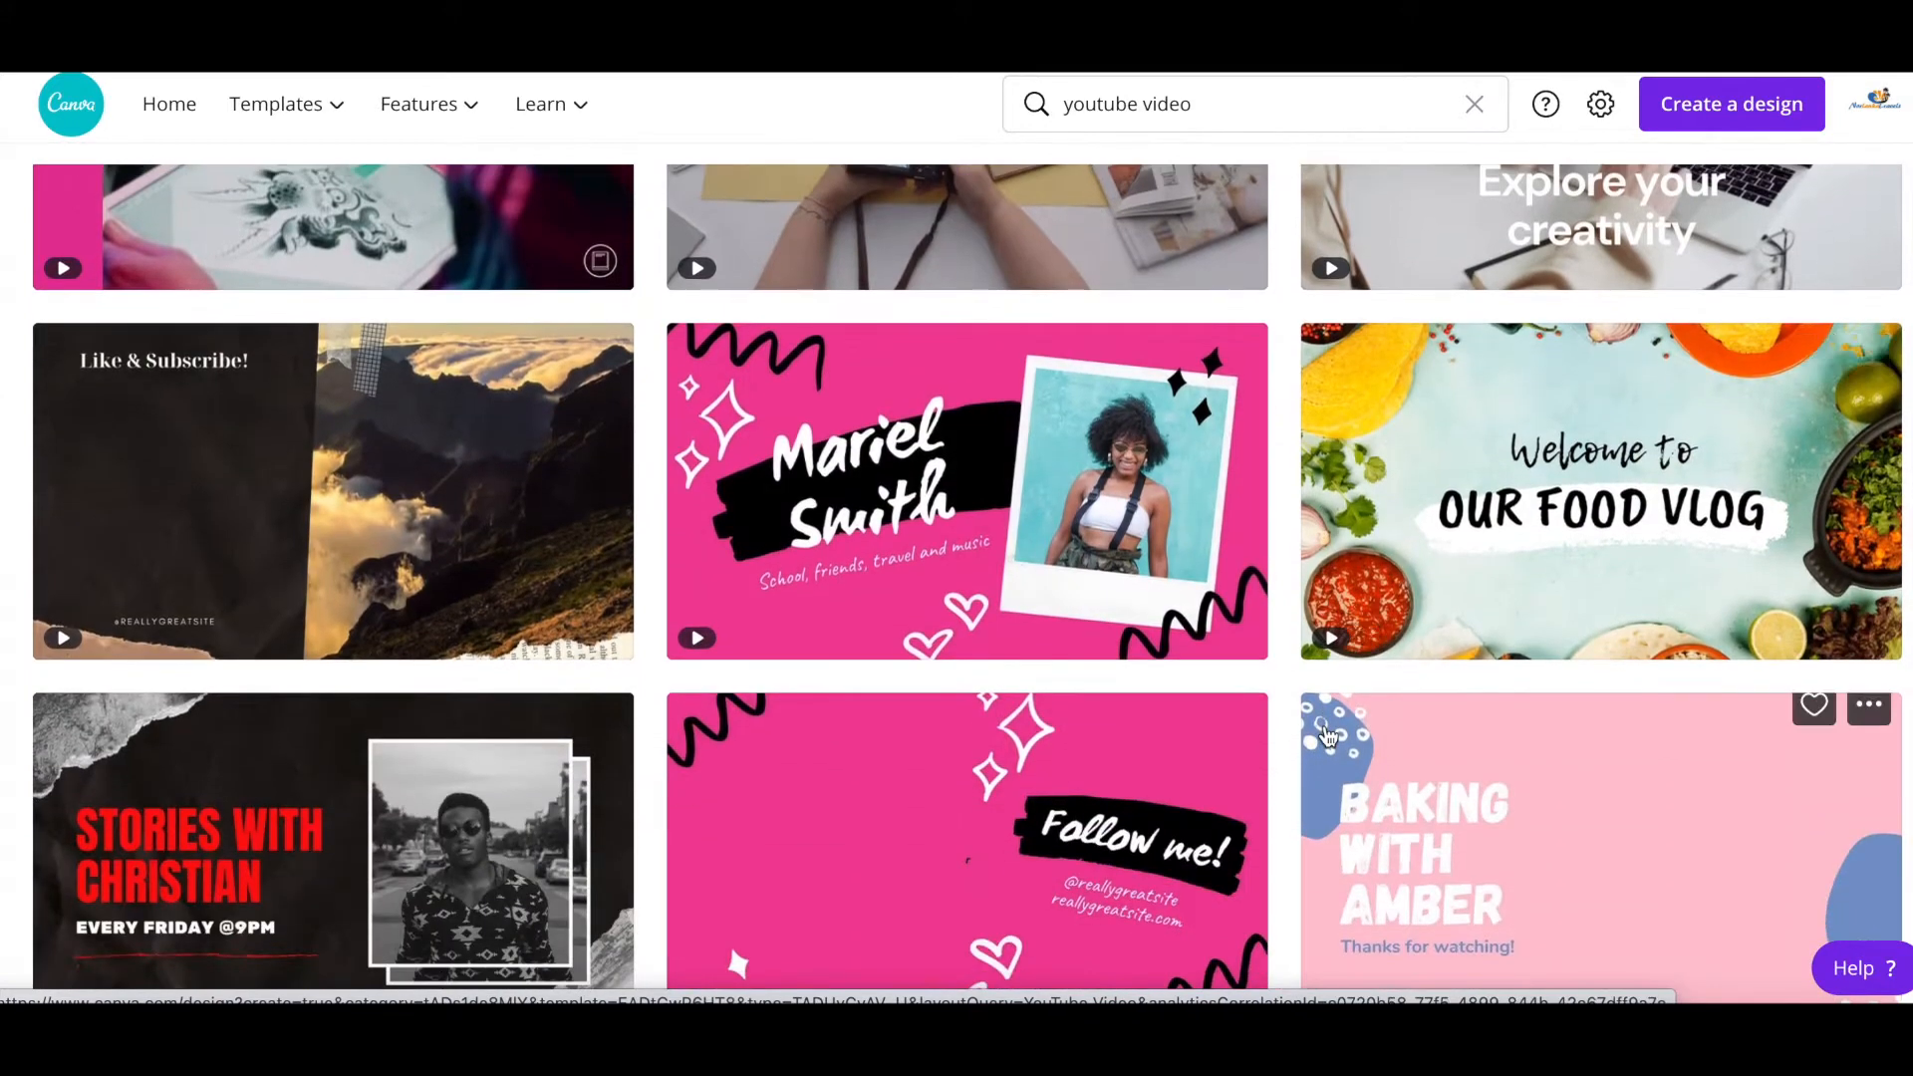
pyautogui.scroll(-8, 1328, 735)
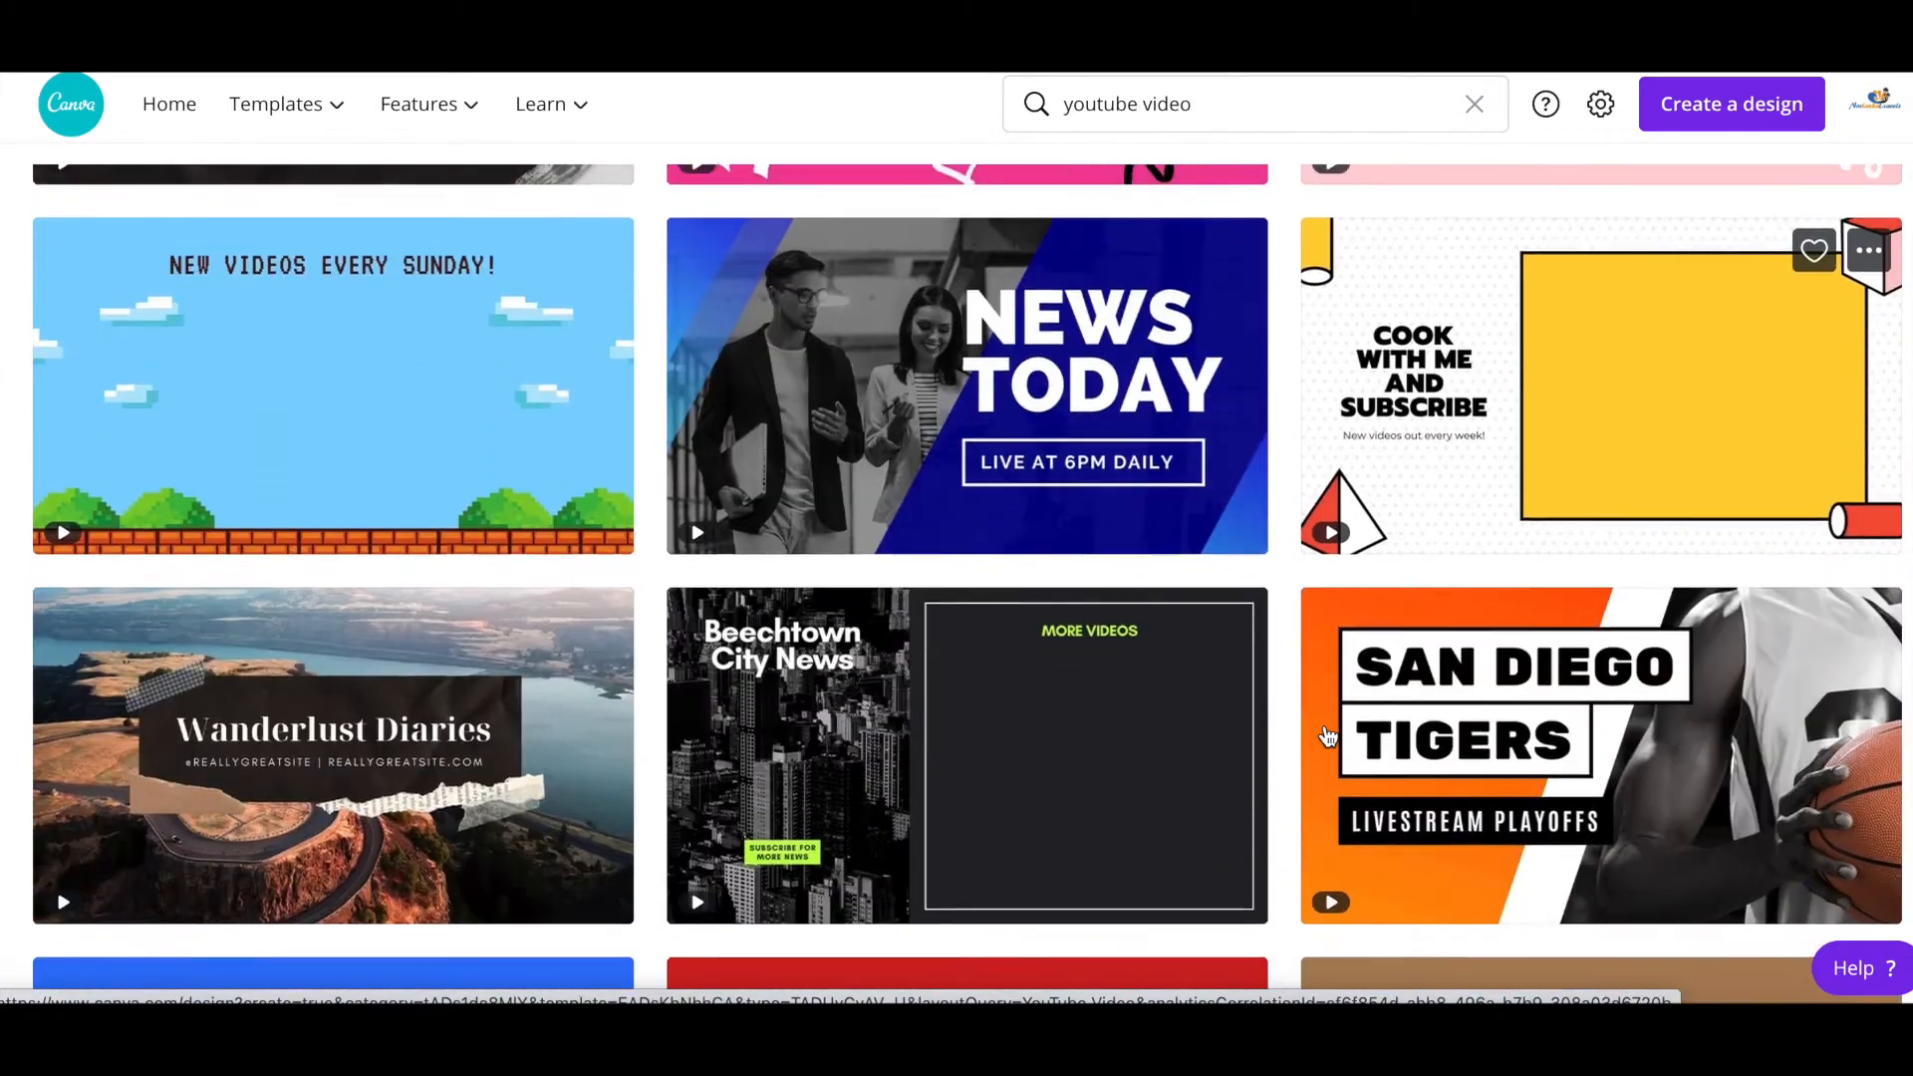
pyautogui.scroll(-7, 1328, 734)
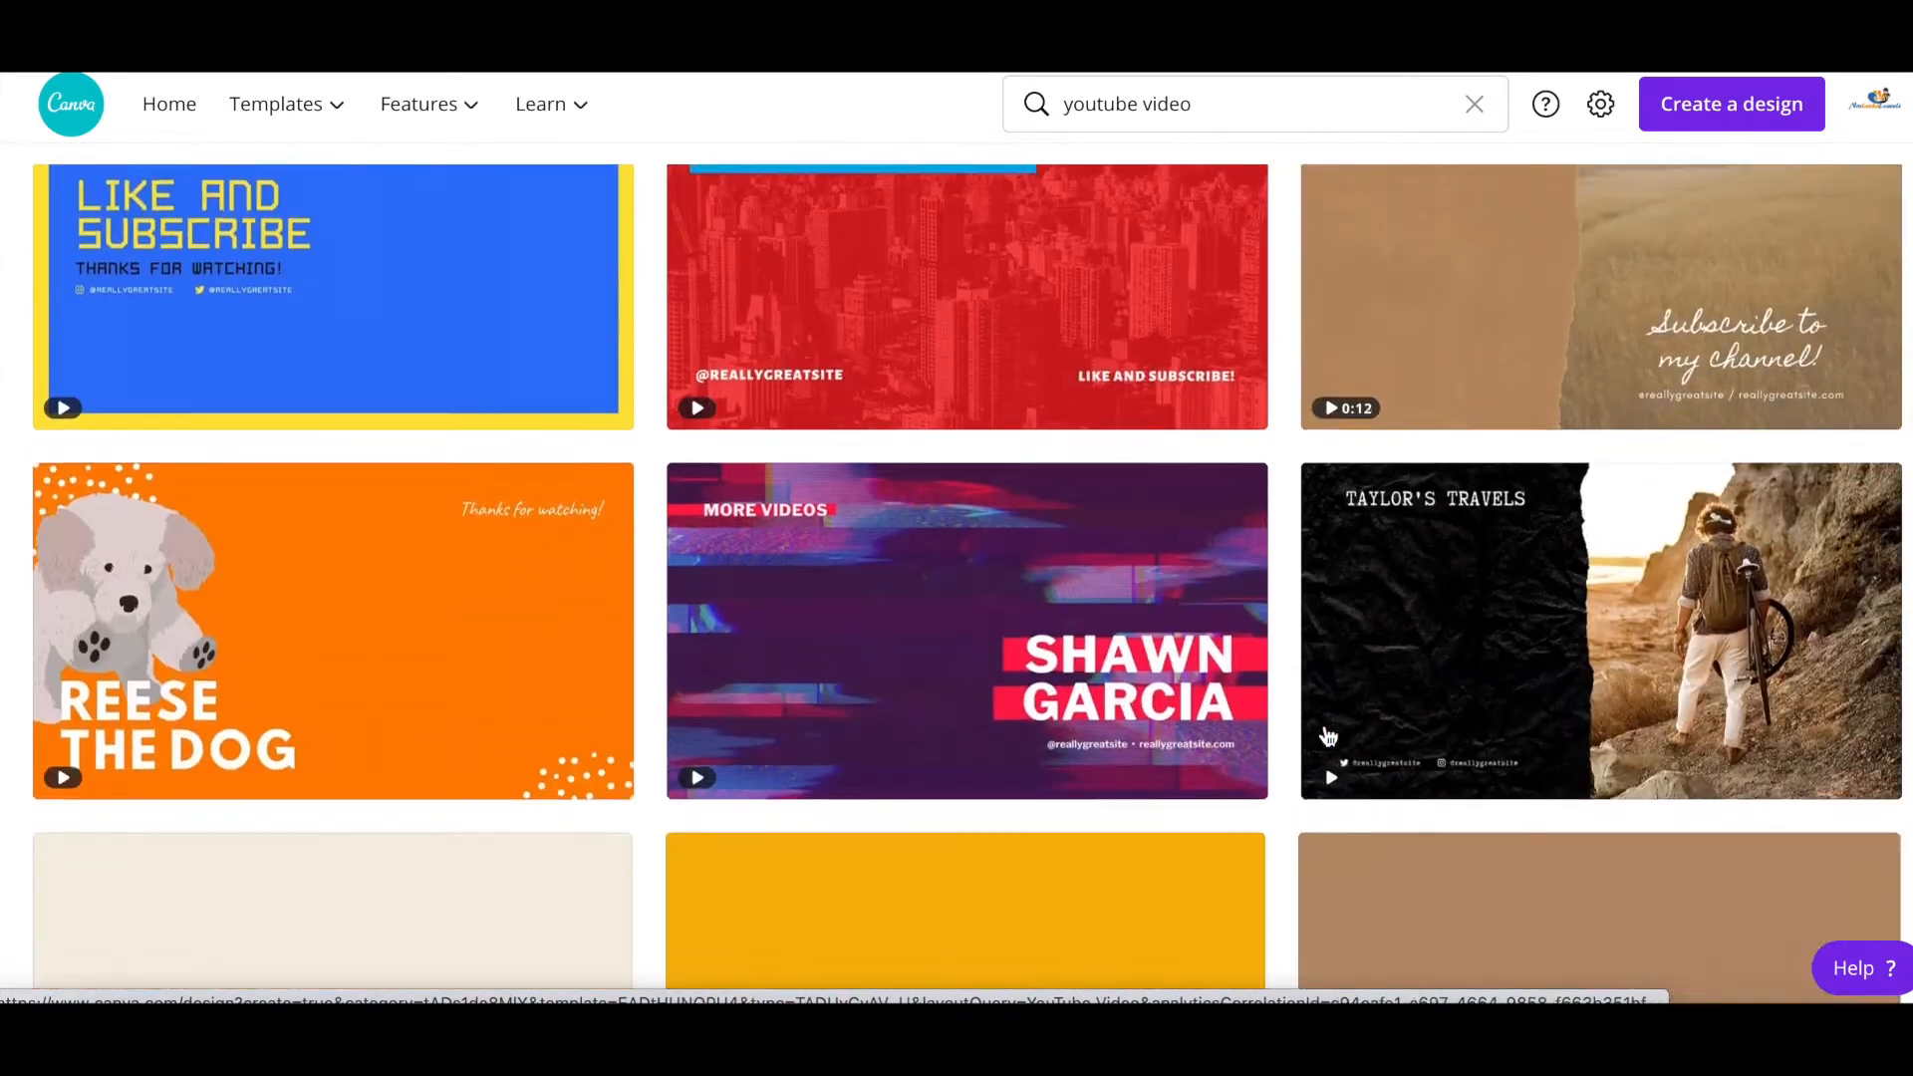
pyautogui.scroll(20, 1328, 734)
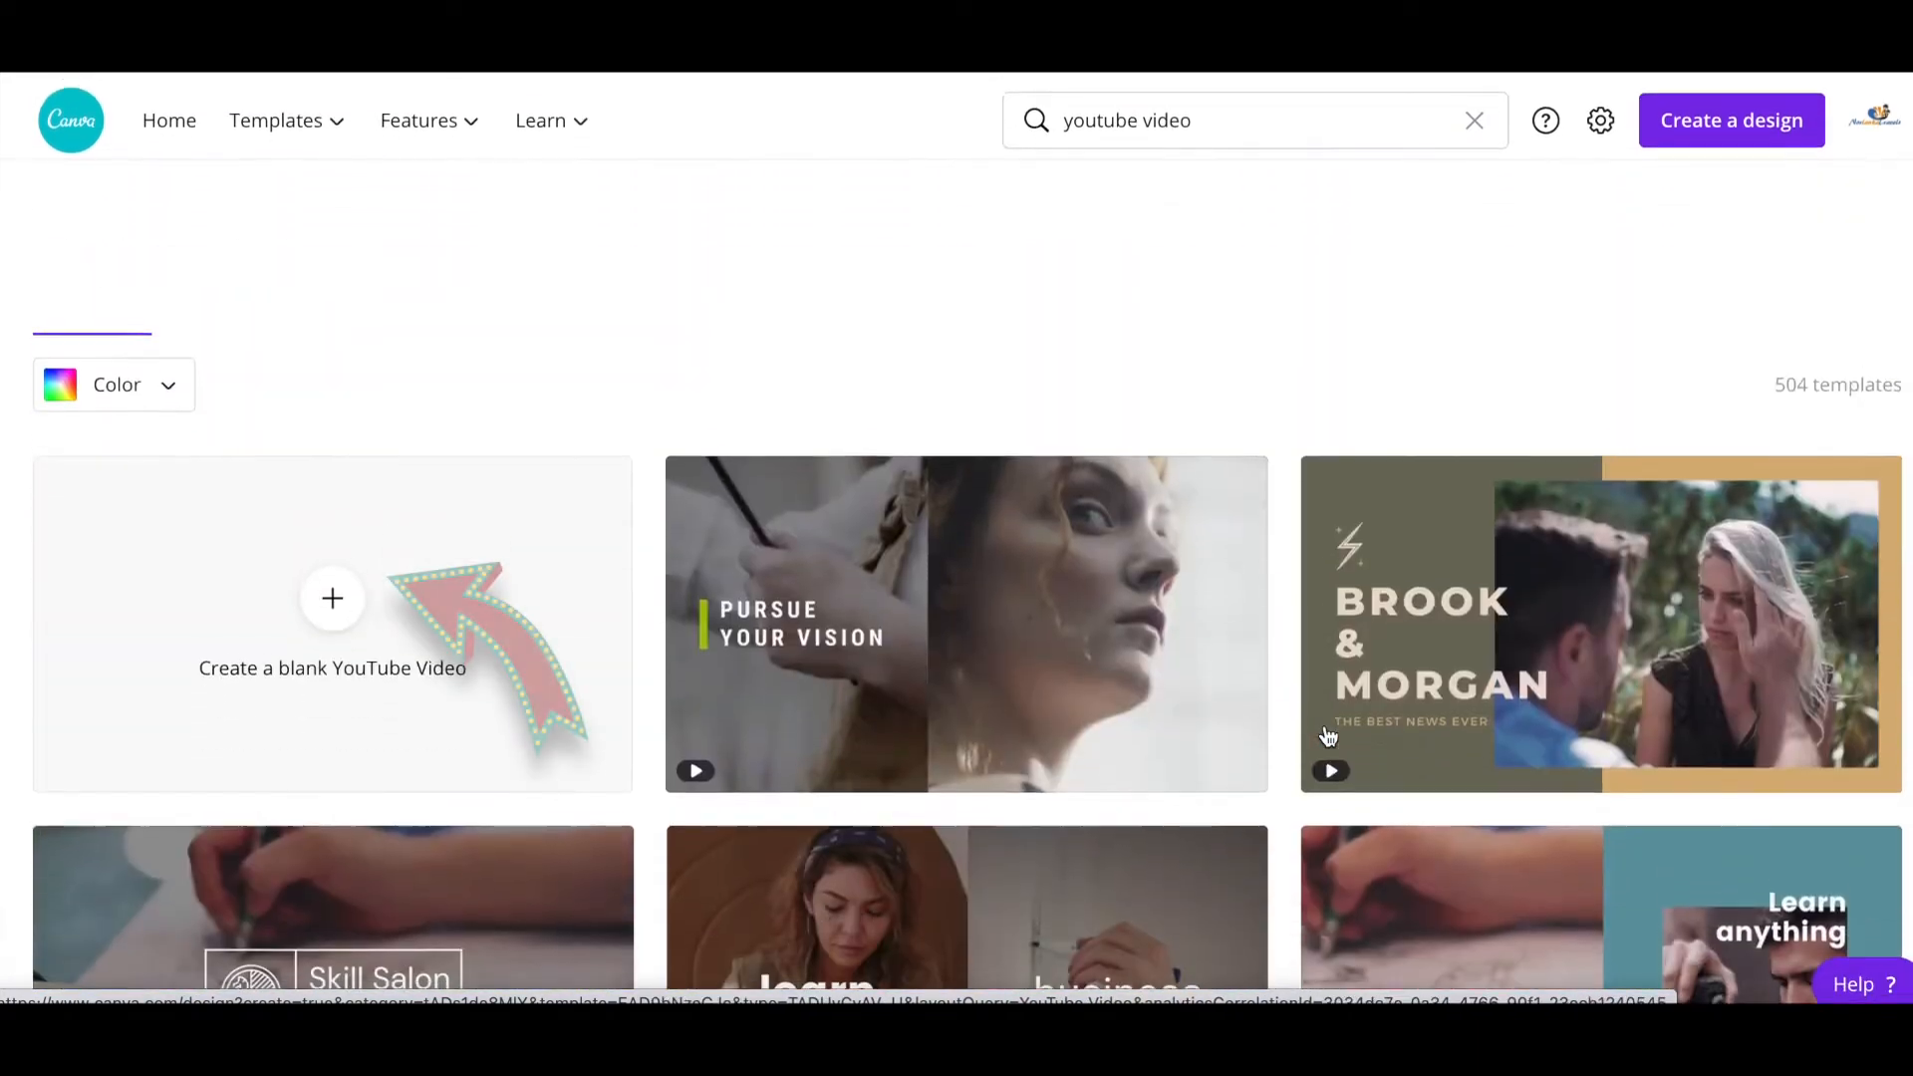
pyautogui.click(331, 582)
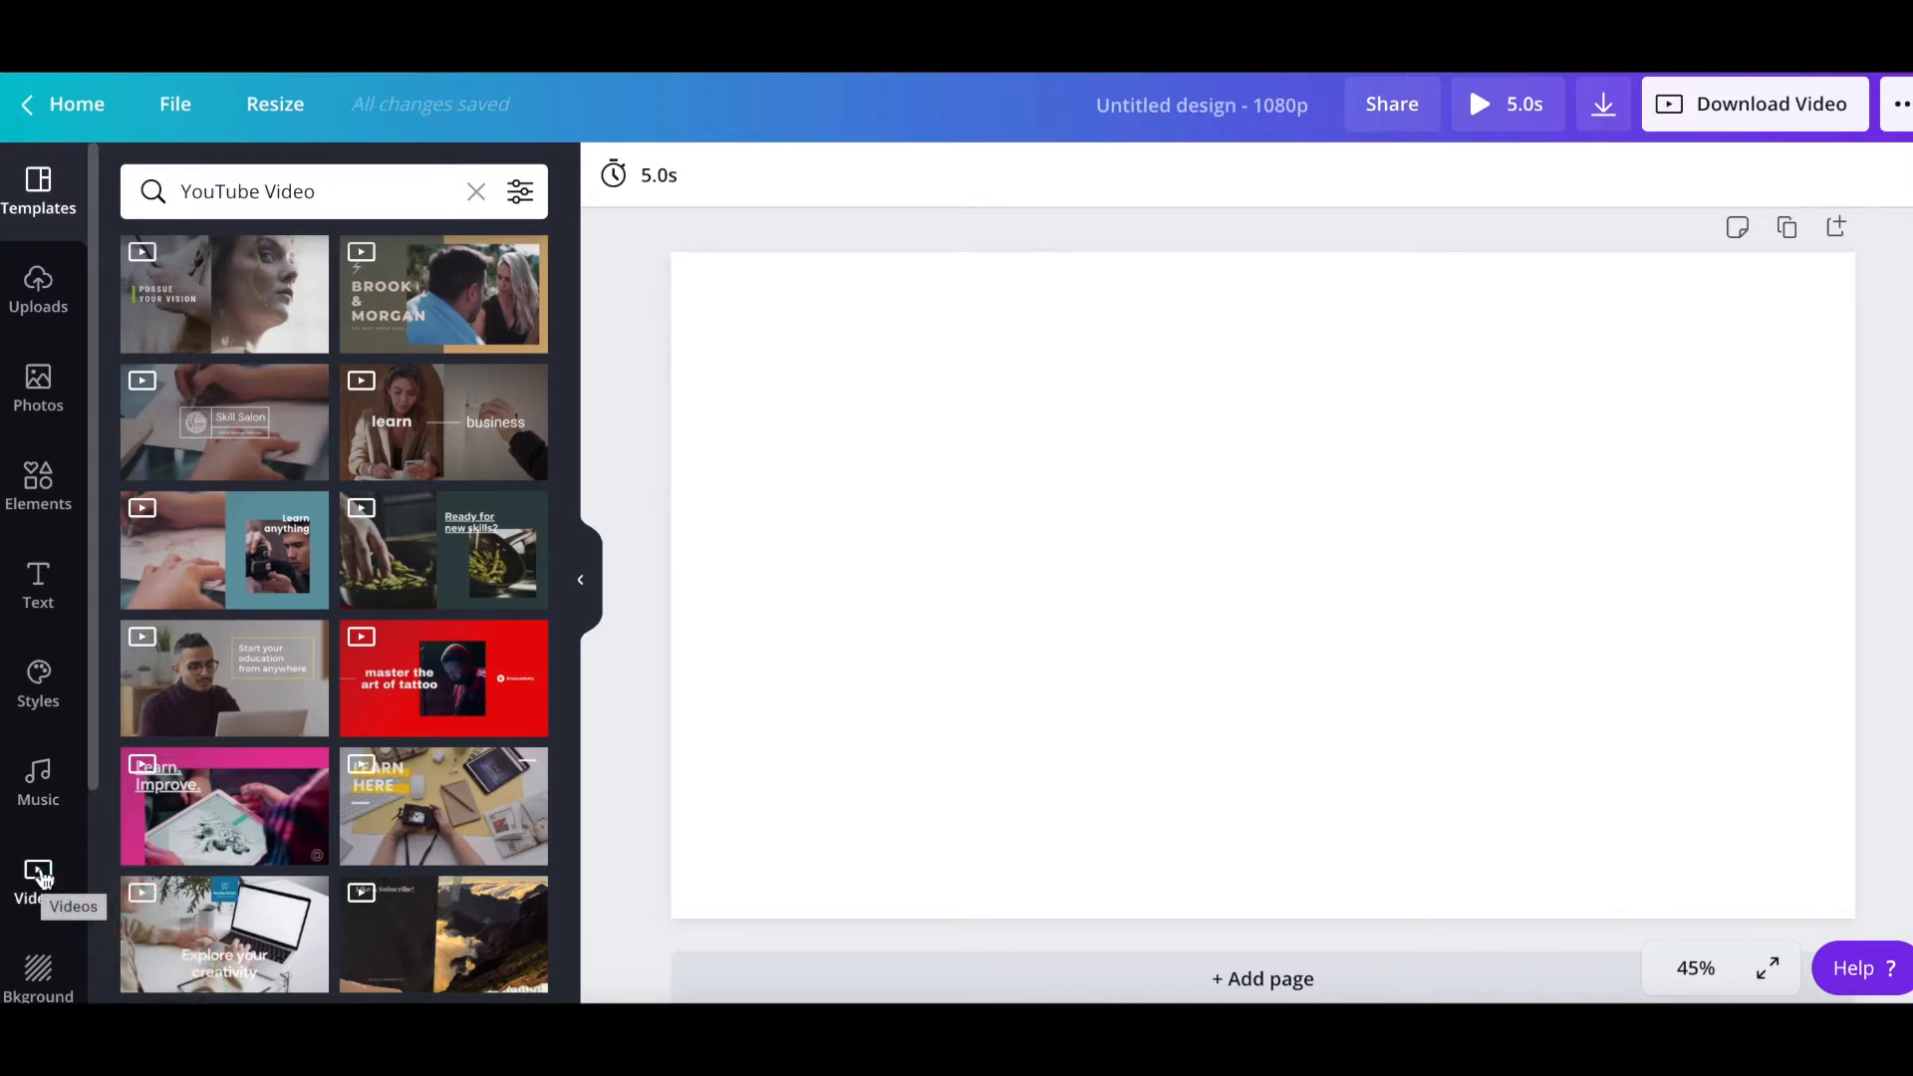
# Filter the stock video library to show only Free clips.
pyautogui.click(41, 876)
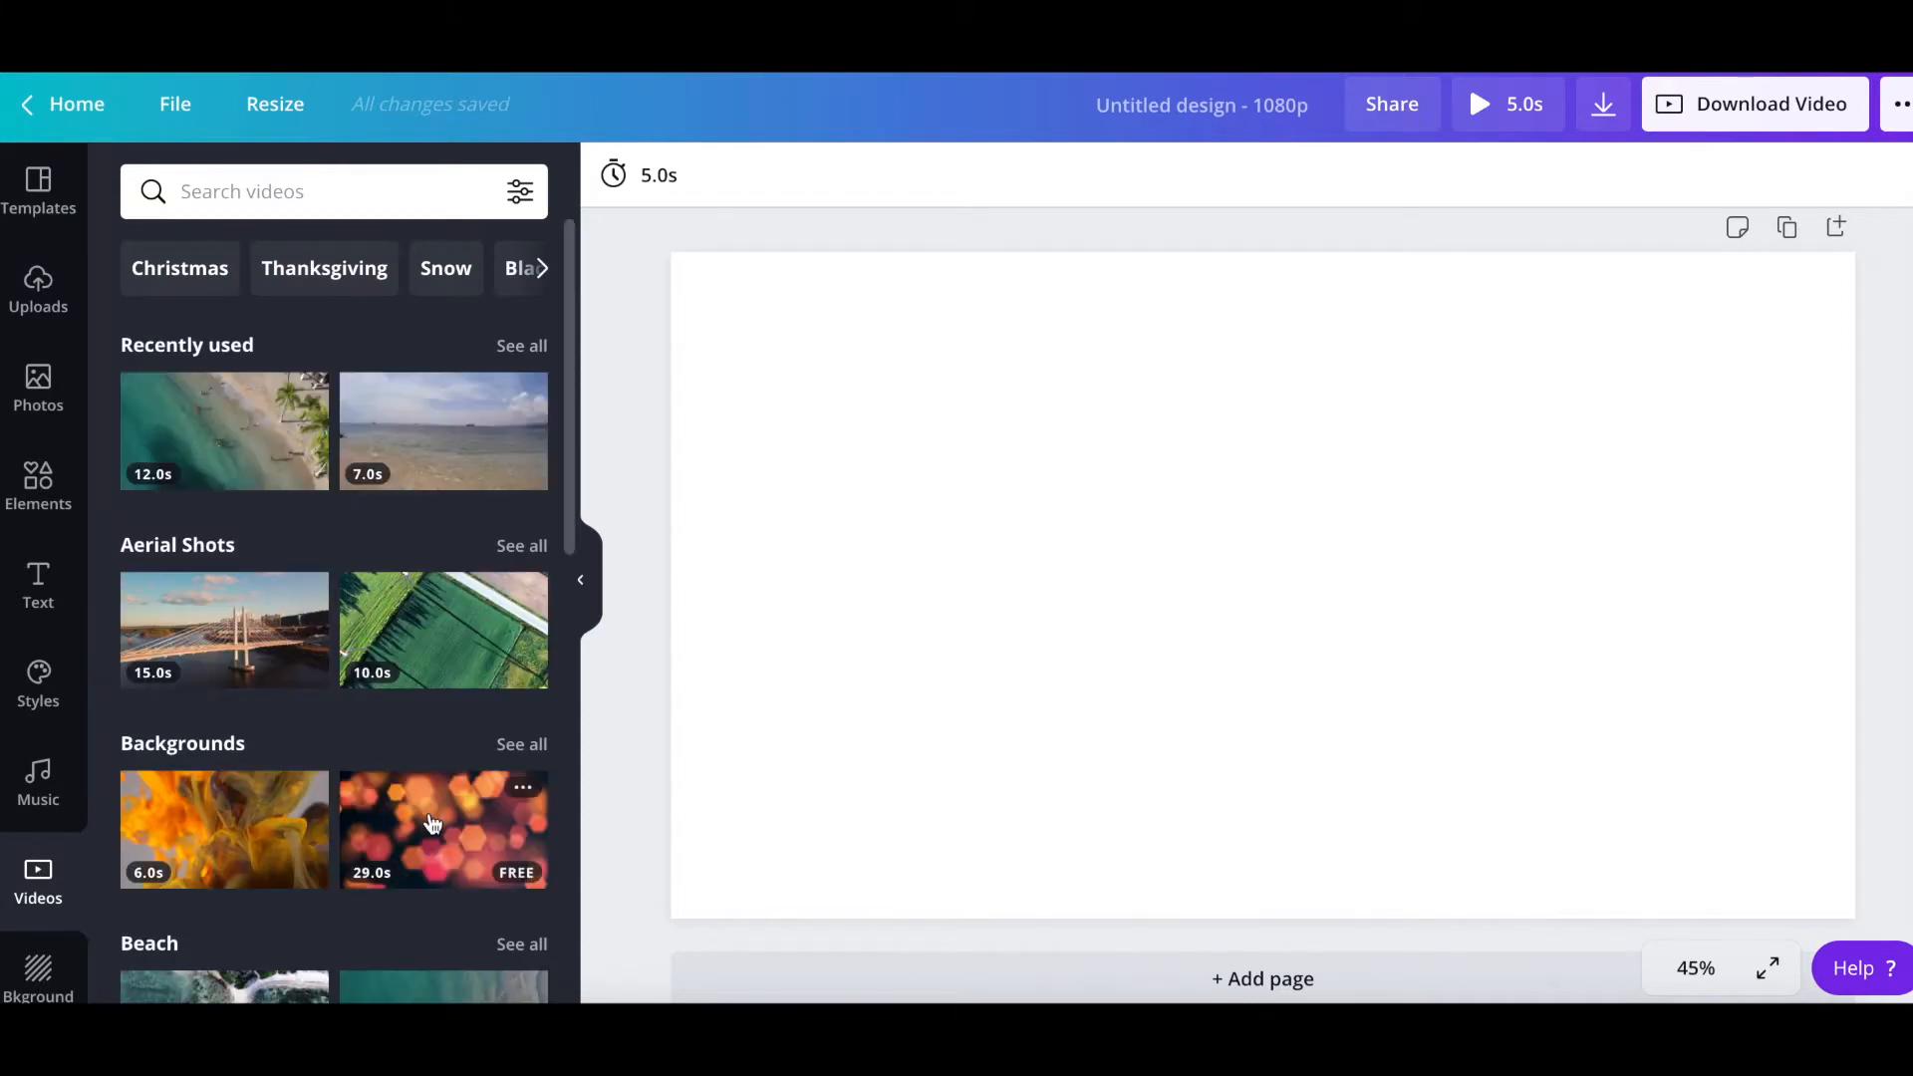
pyautogui.scroll(-1, 414, 812)
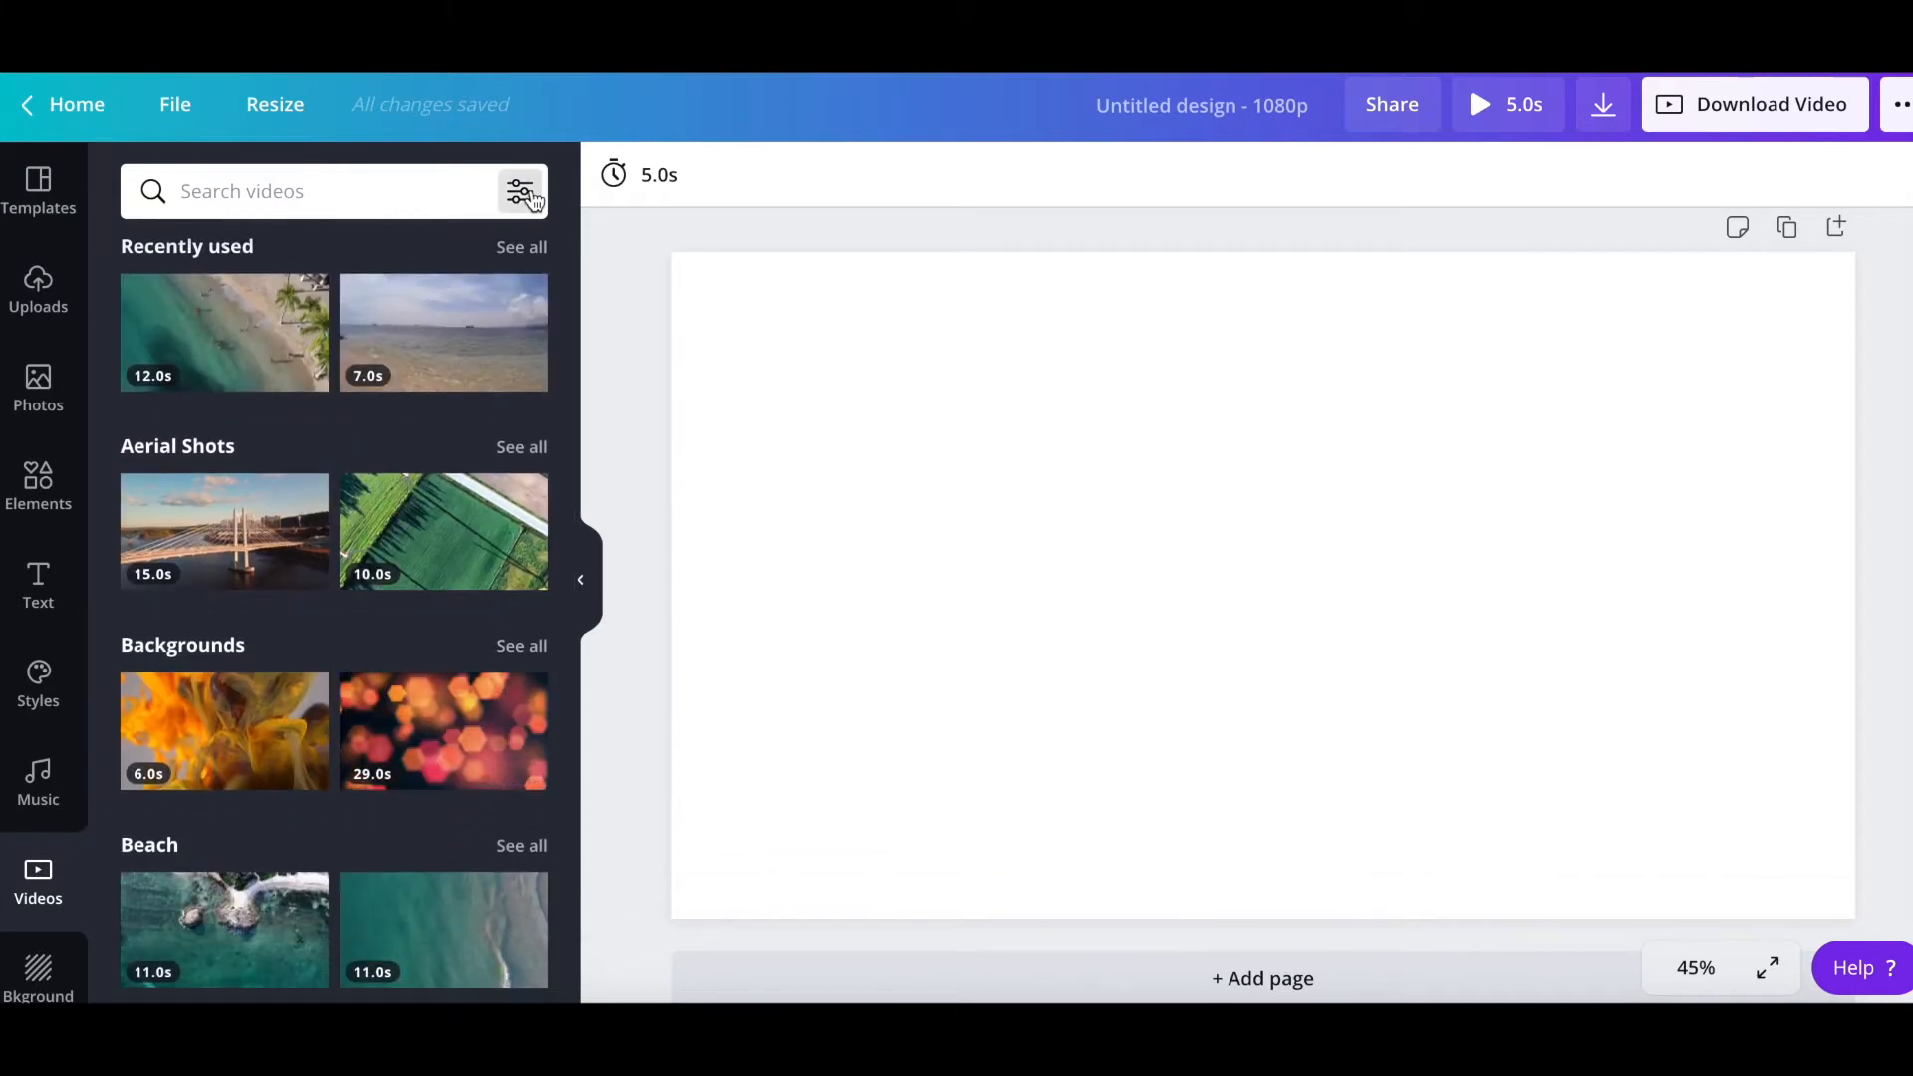
pyautogui.click(520, 192)
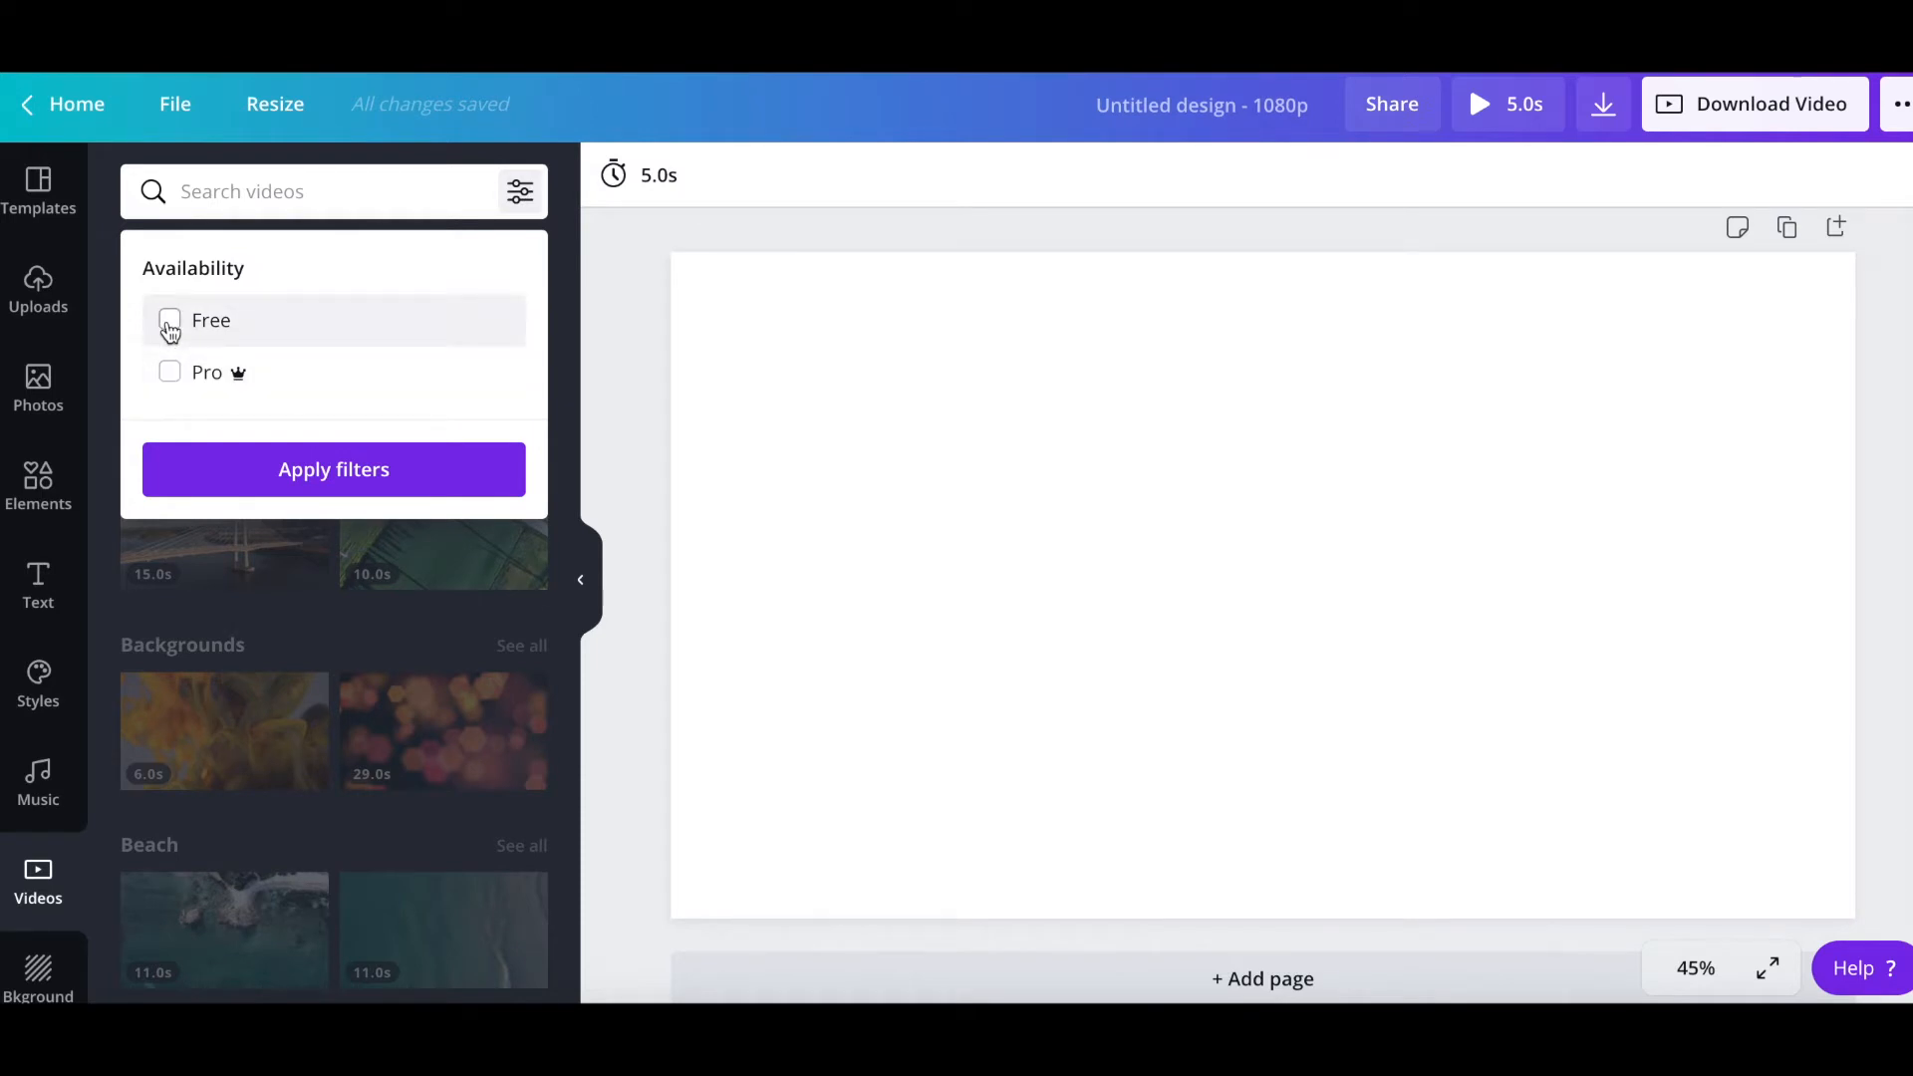
pyautogui.click(169, 321)
pyautogui.click(321, 469)
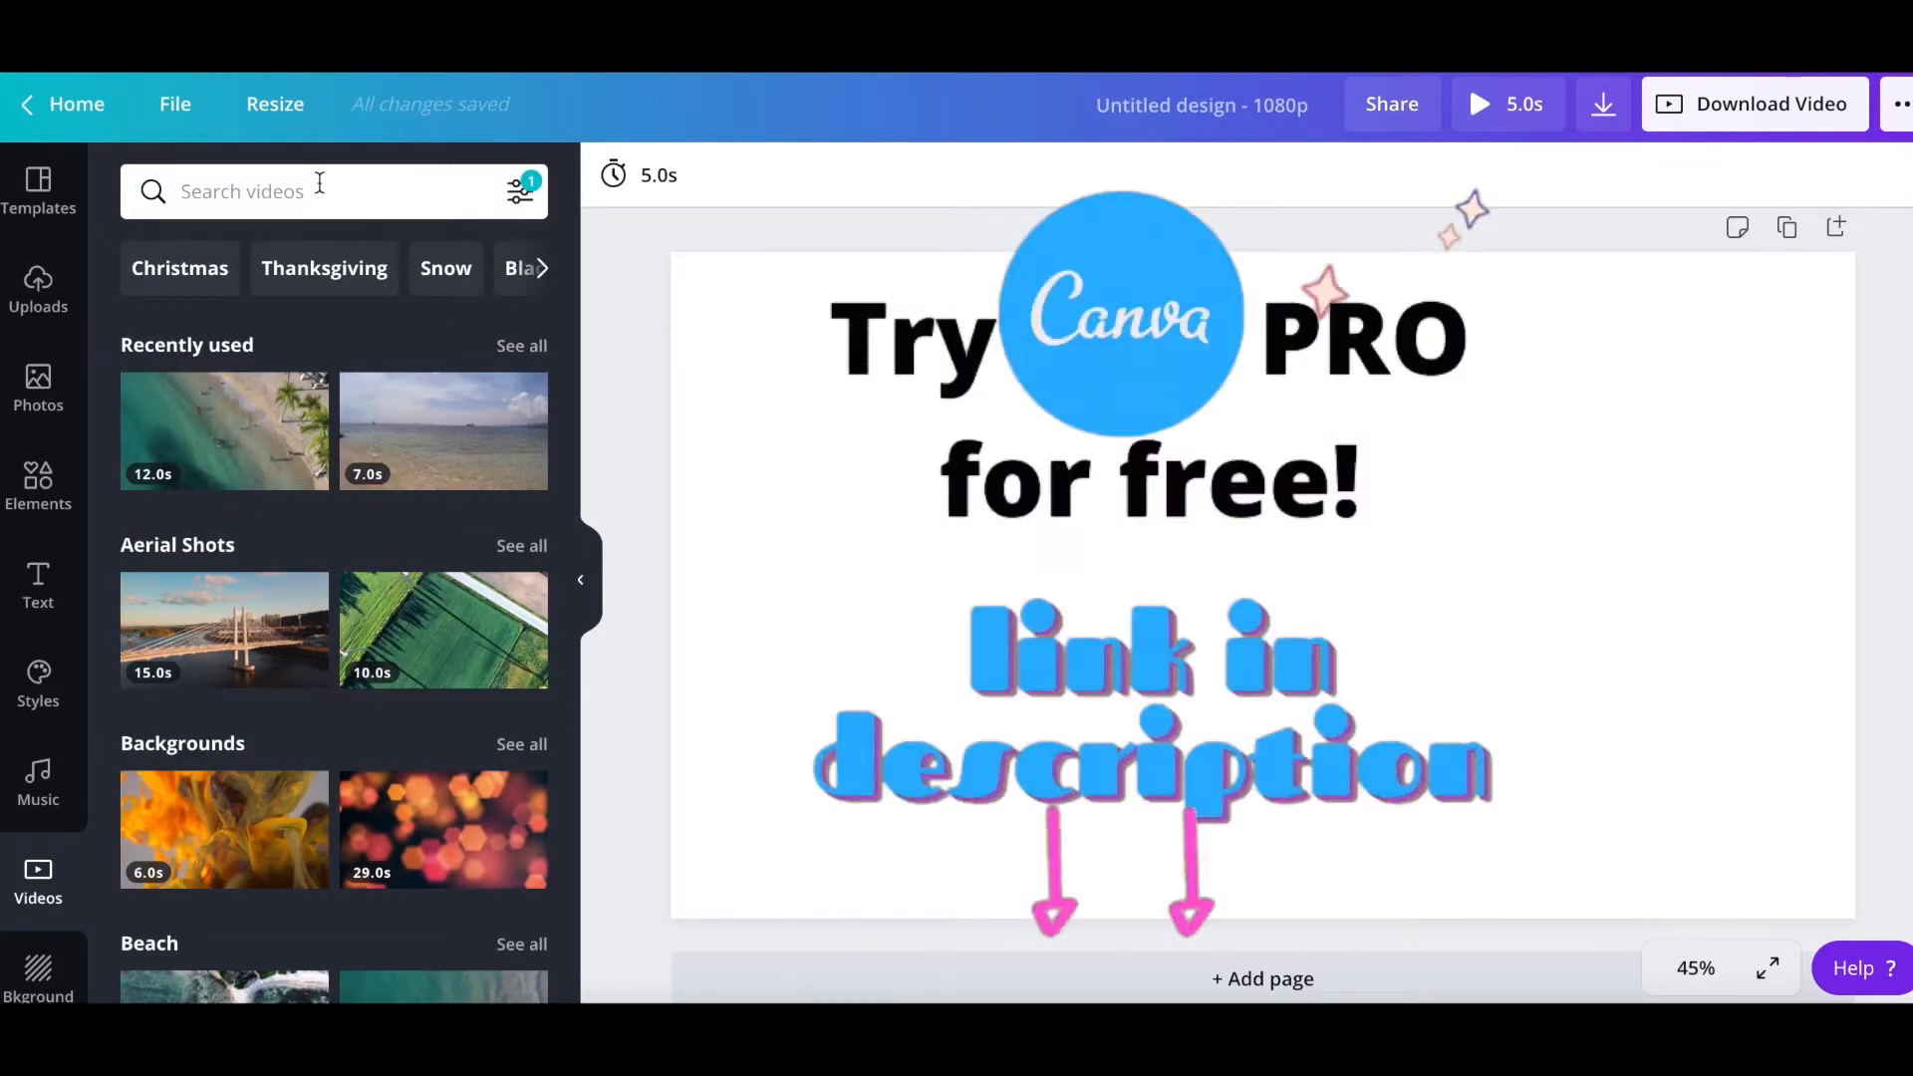
# Browse the stock video categories and search the video library for "beach".
pyautogui.scroll(-1, 396, 559)
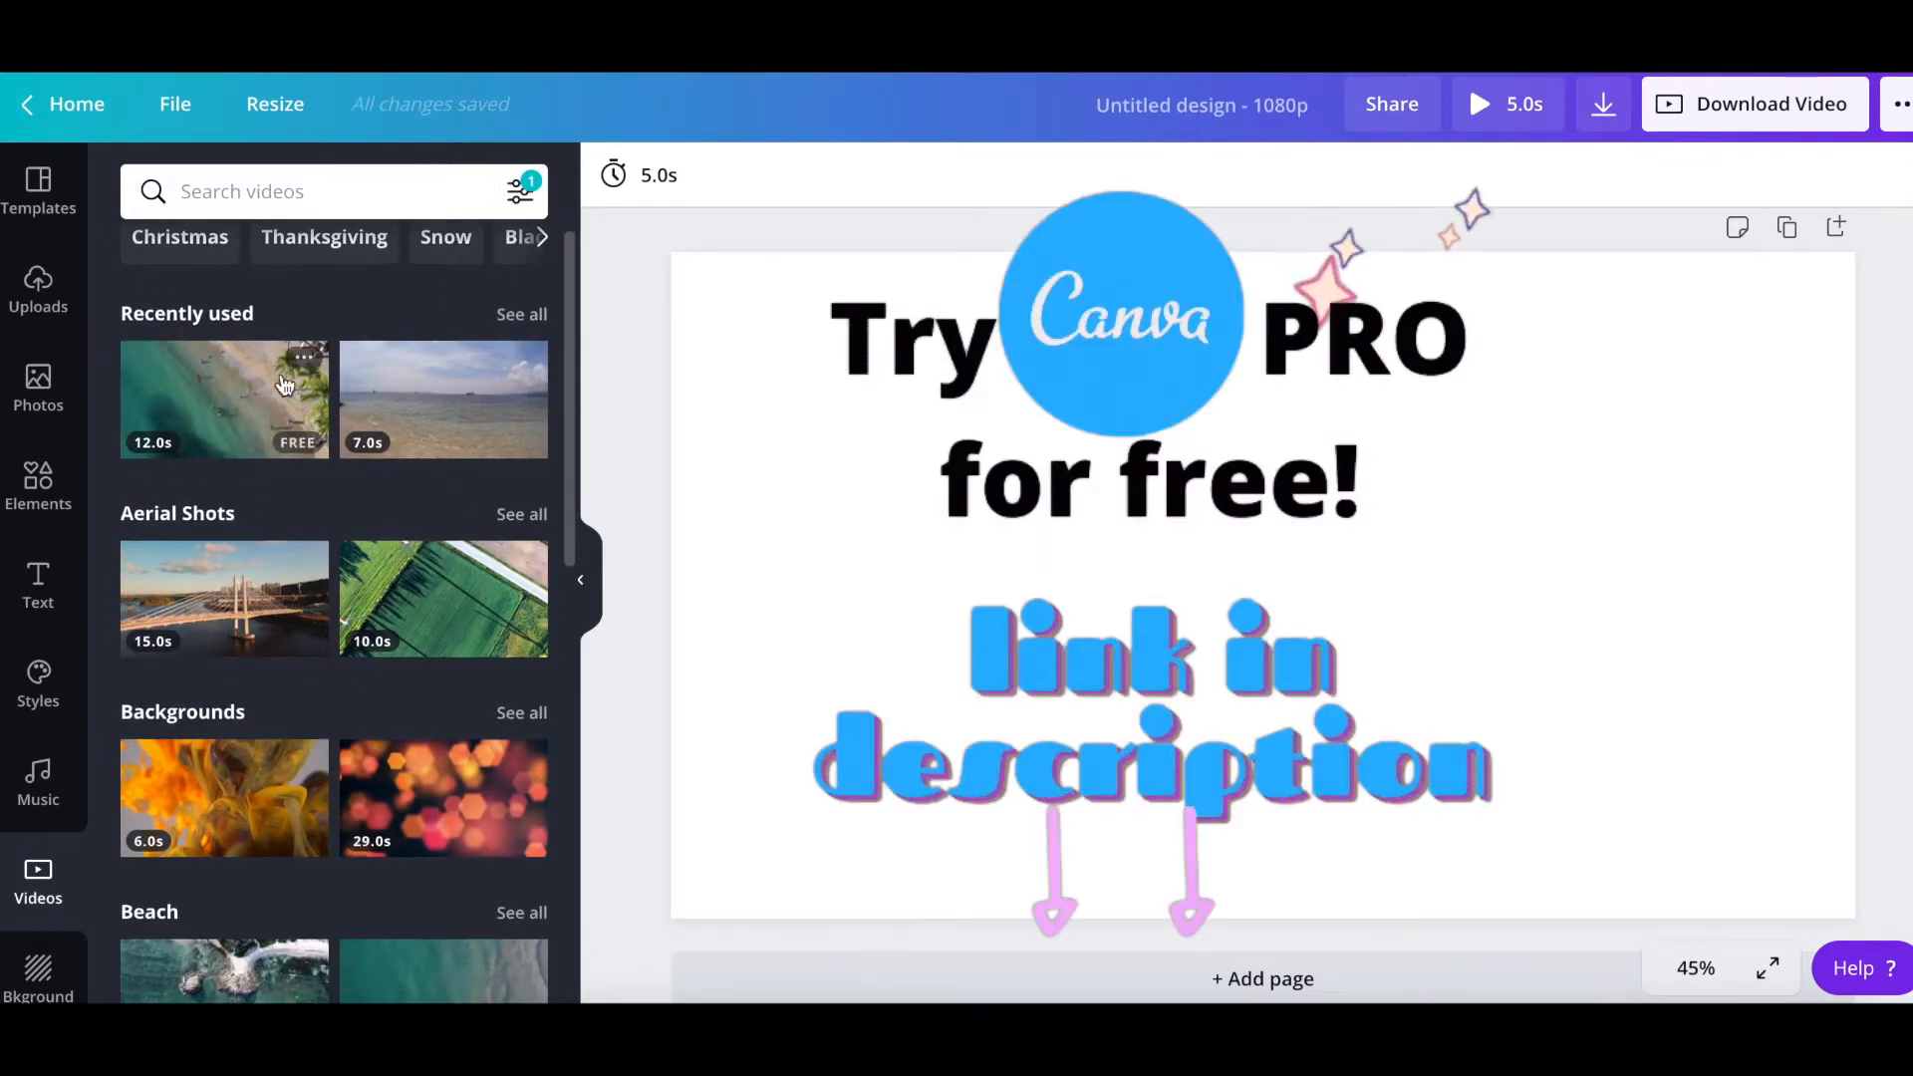
pyautogui.scroll(-5, 273, 588)
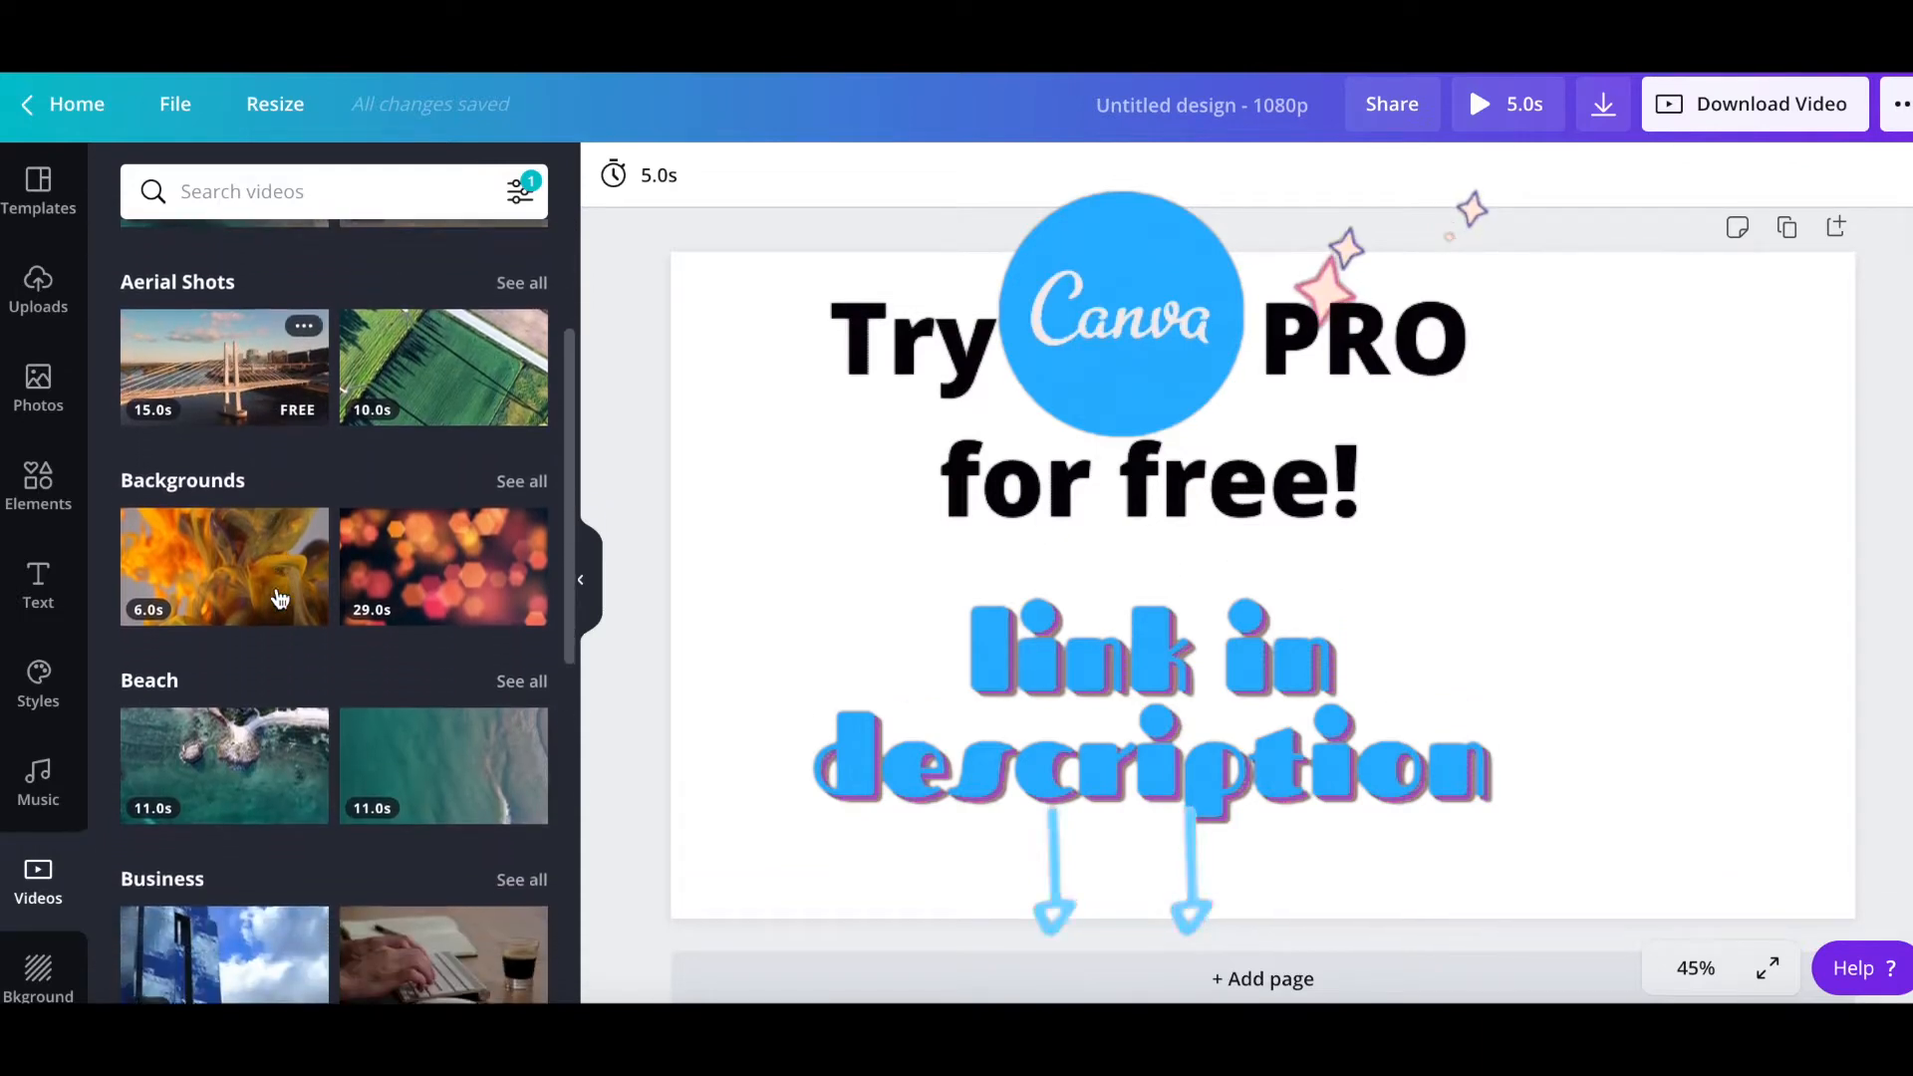
pyautogui.scroll(-13, 279, 596)
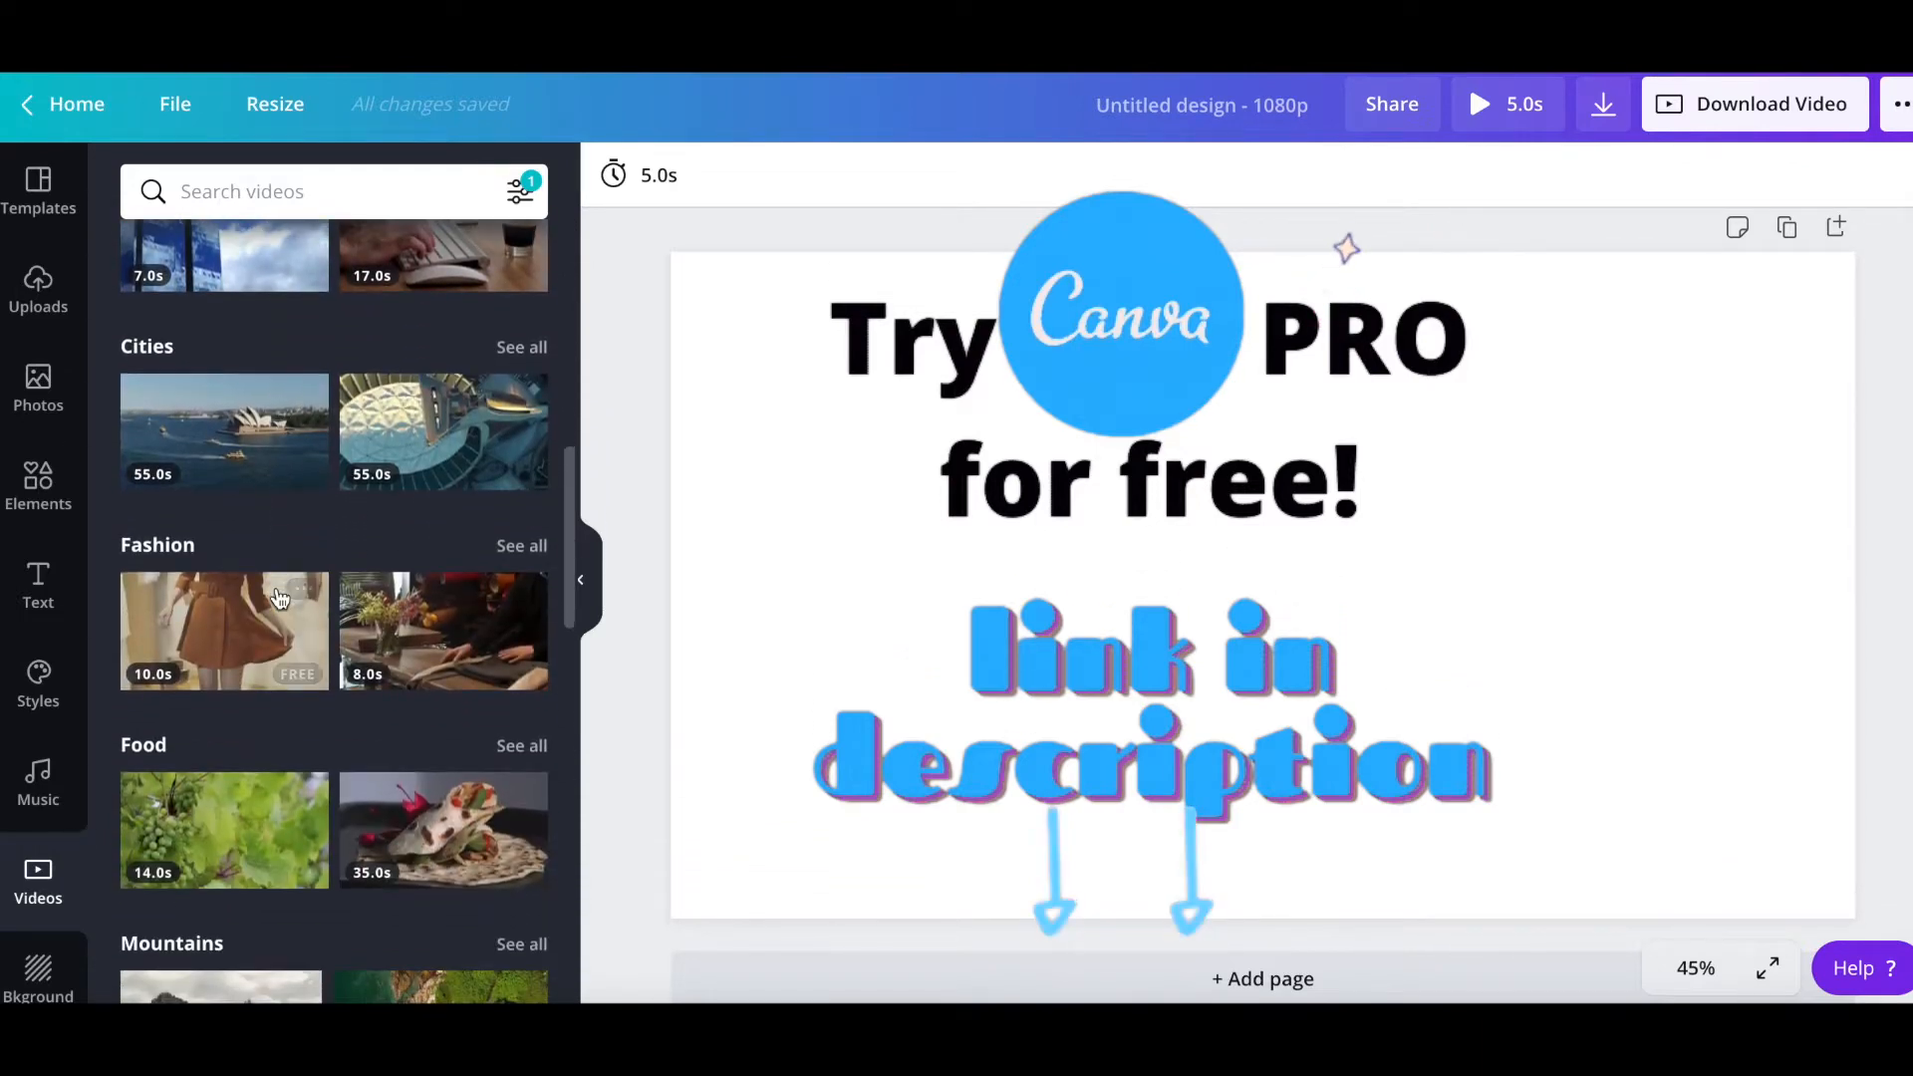
pyautogui.scroll(-12, 279, 596)
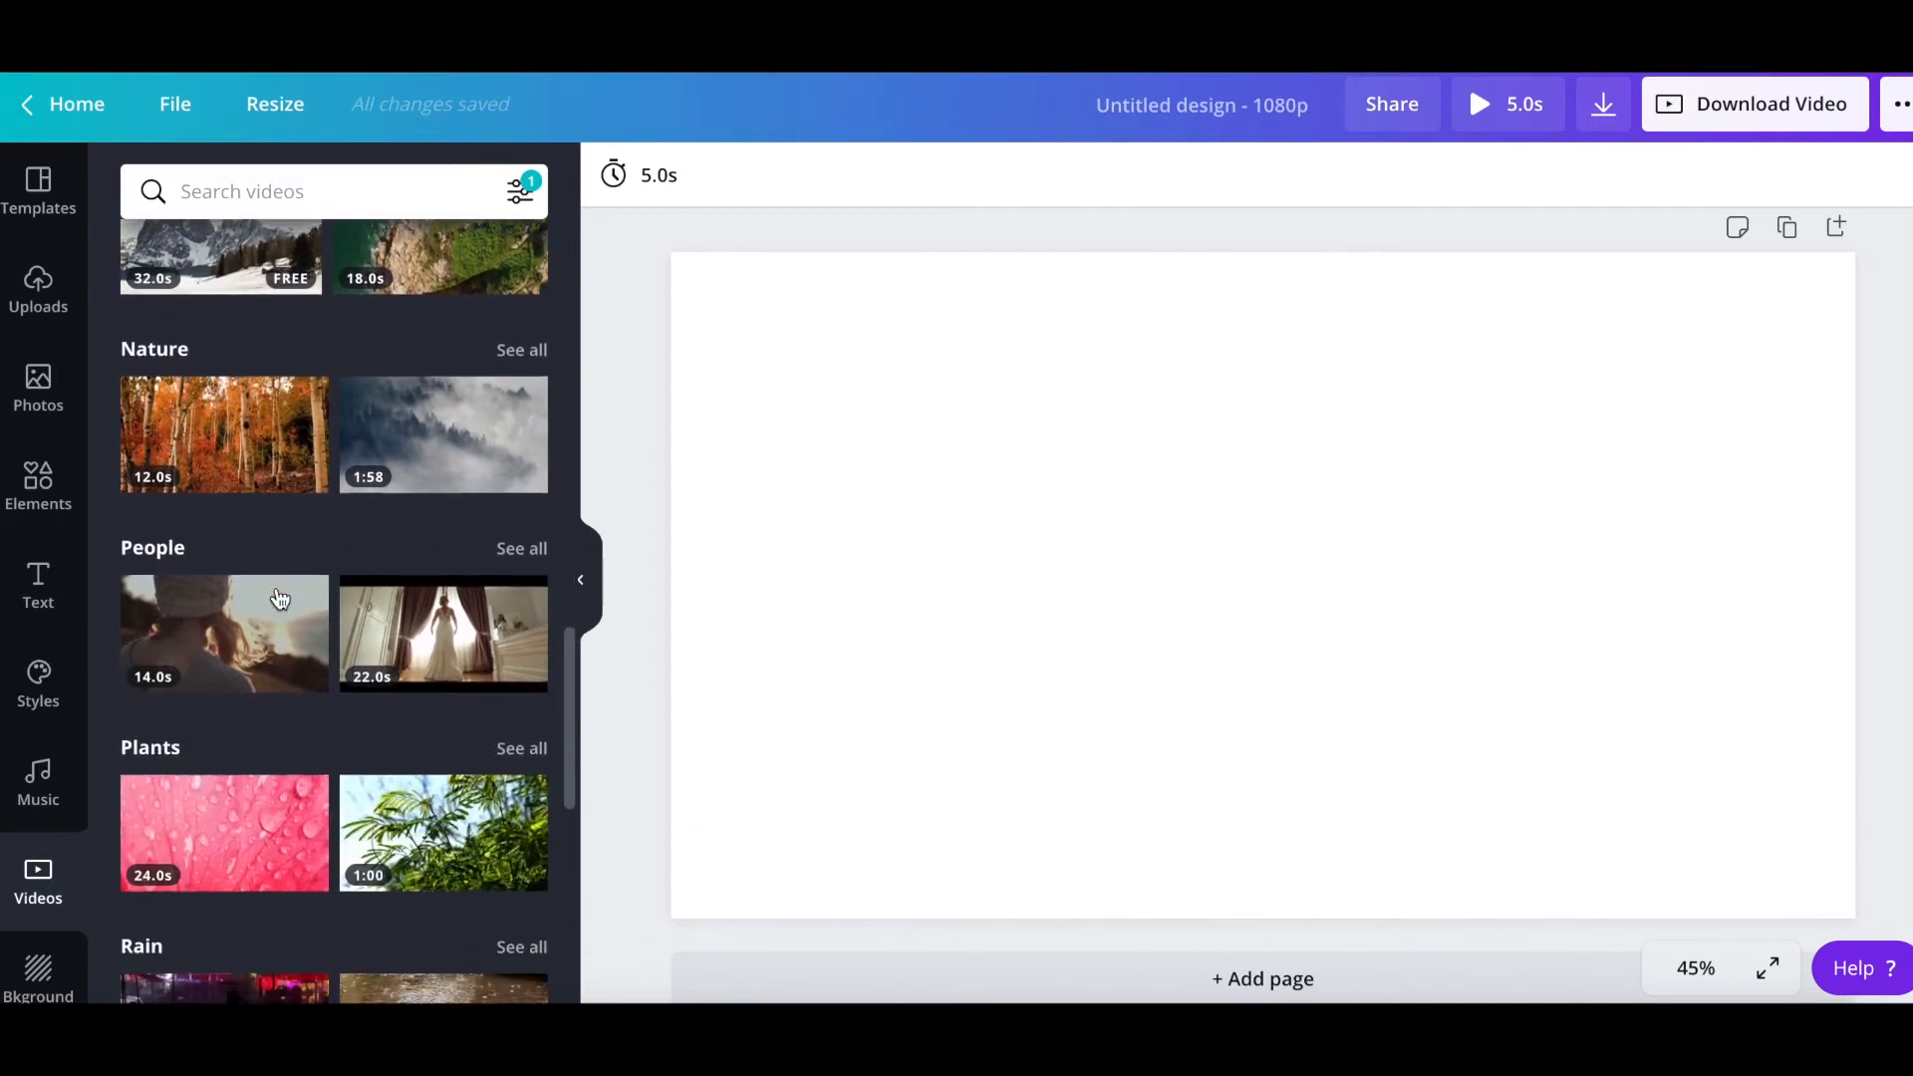
pyautogui.scroll(-4, 279, 598)
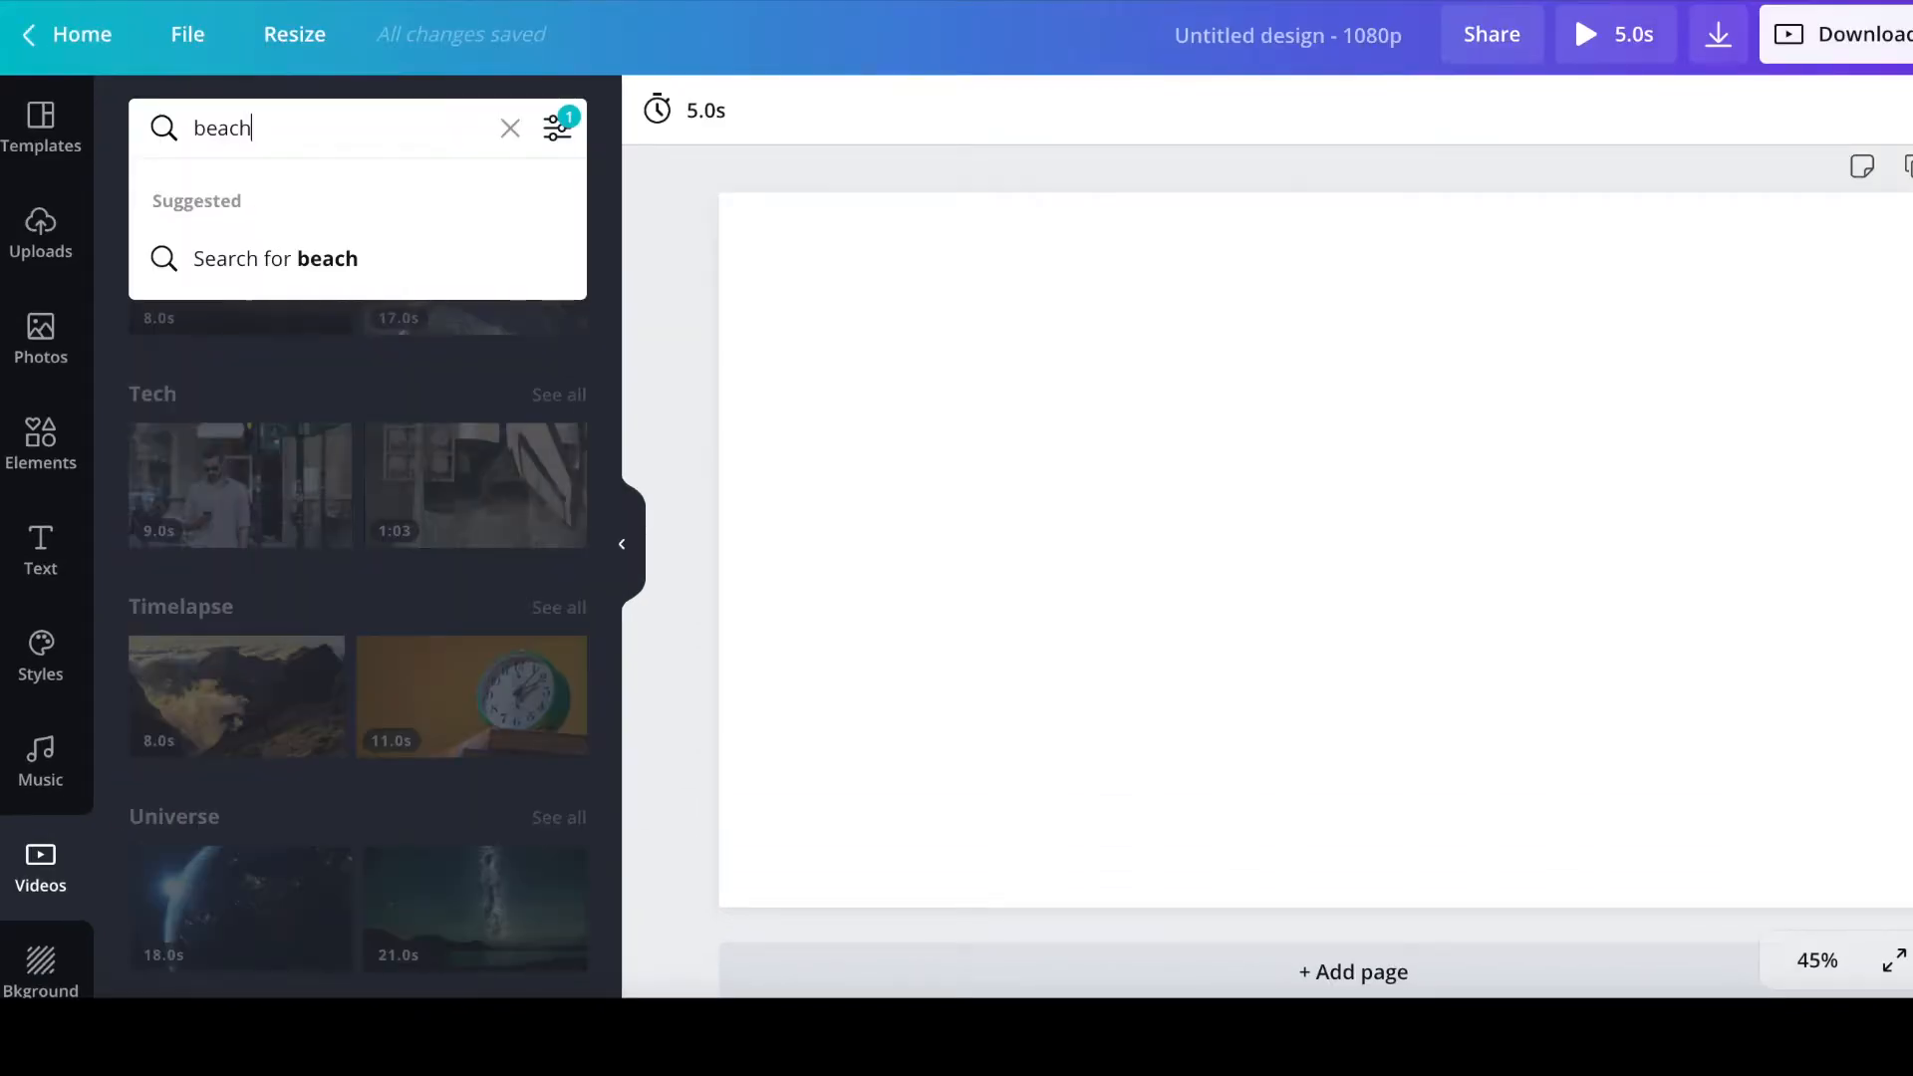
pyautogui.press('Return')
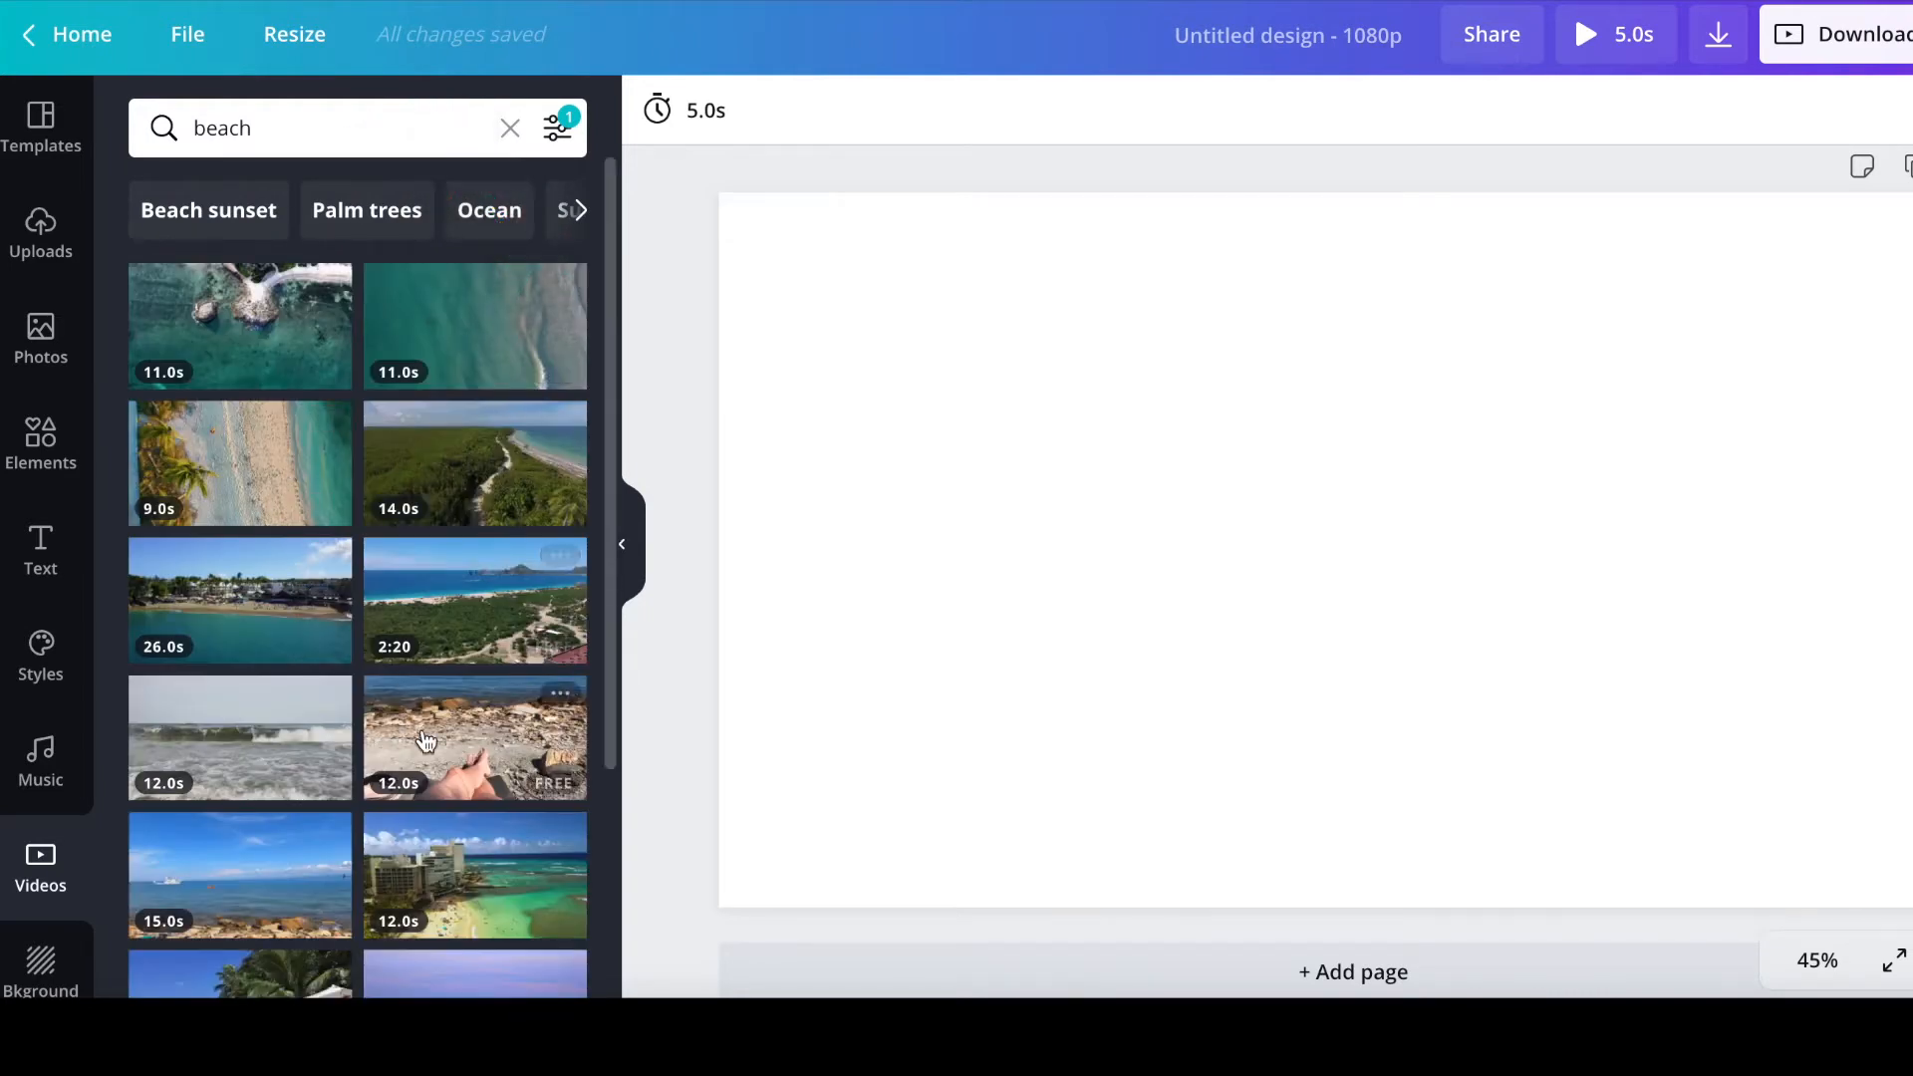
# Fill the blank page with the 12-second aerial beach clip with palm trees from the recently used videos.
pyautogui.scroll(-2, 425, 740)
pyautogui.scroll(-8, 425, 740)
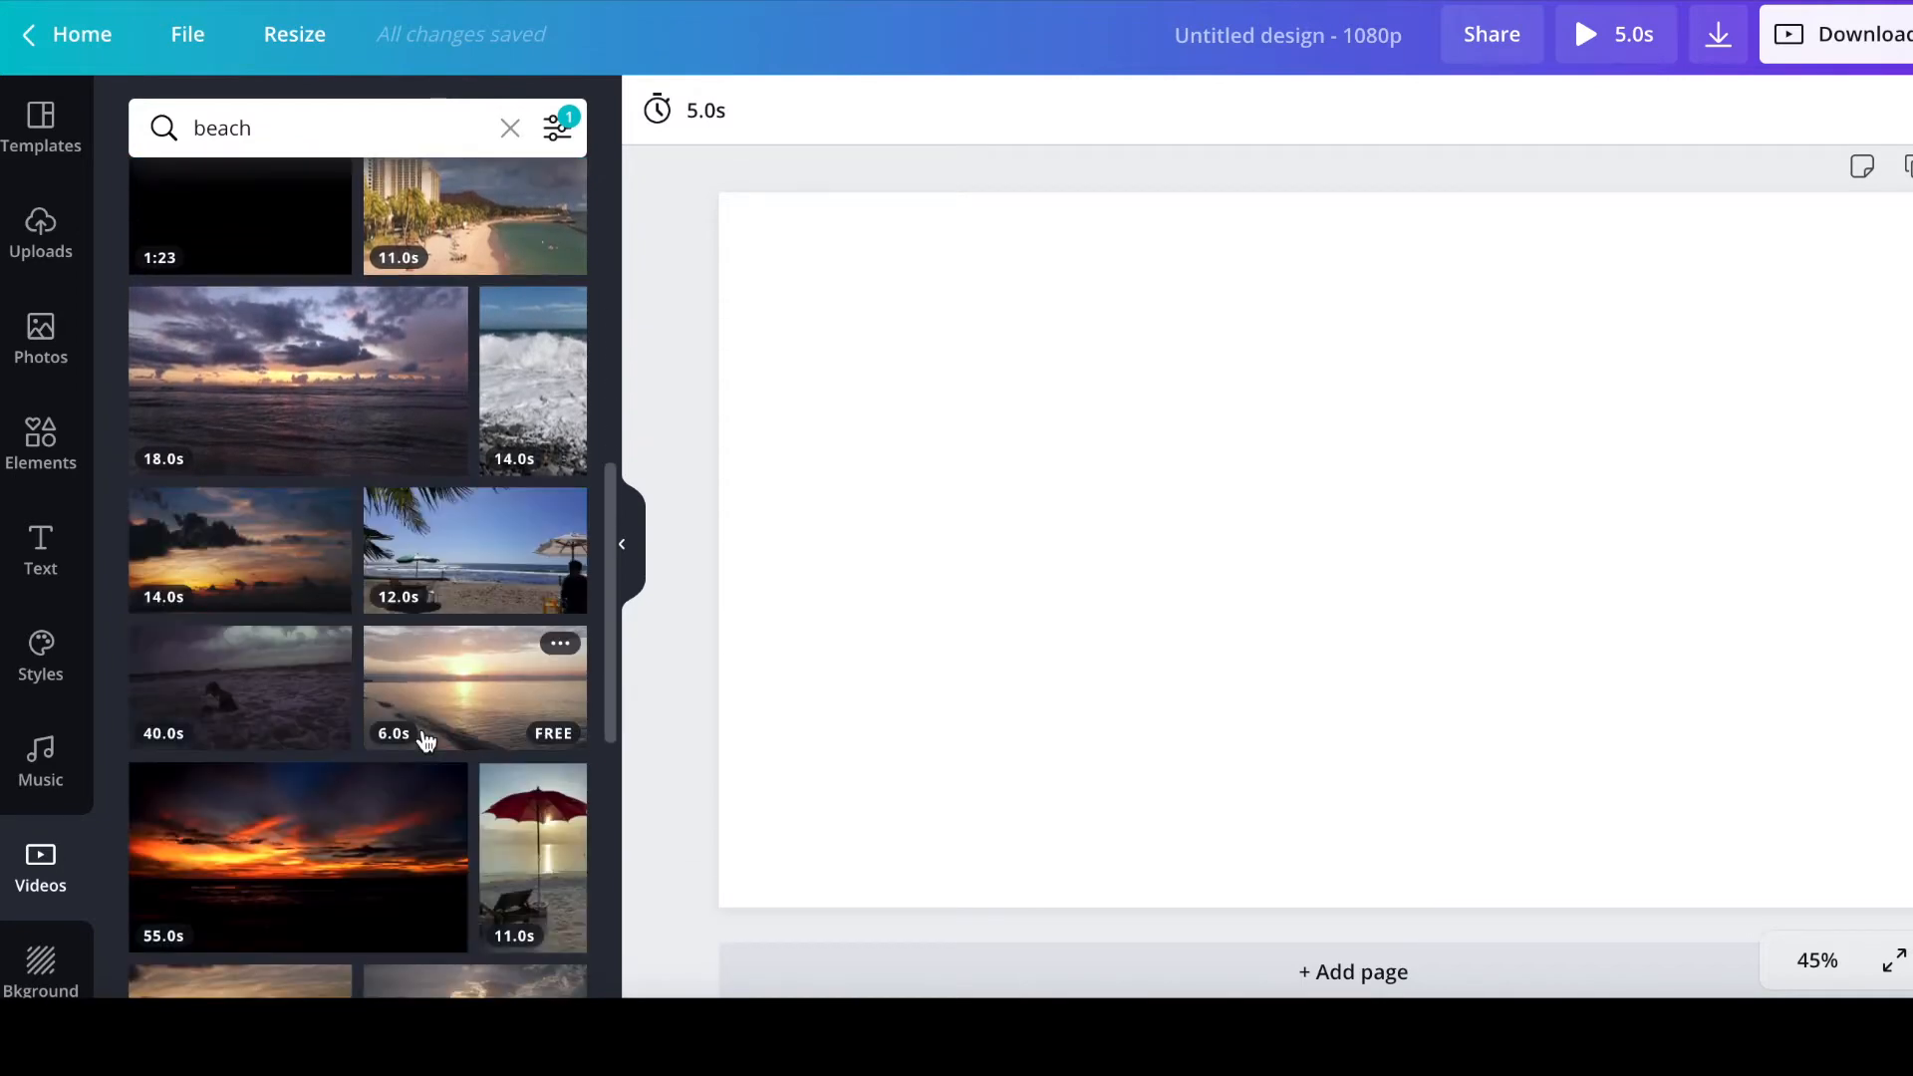
pyautogui.scroll(-1, 422, 732)
pyautogui.scroll(-5, 425, 740)
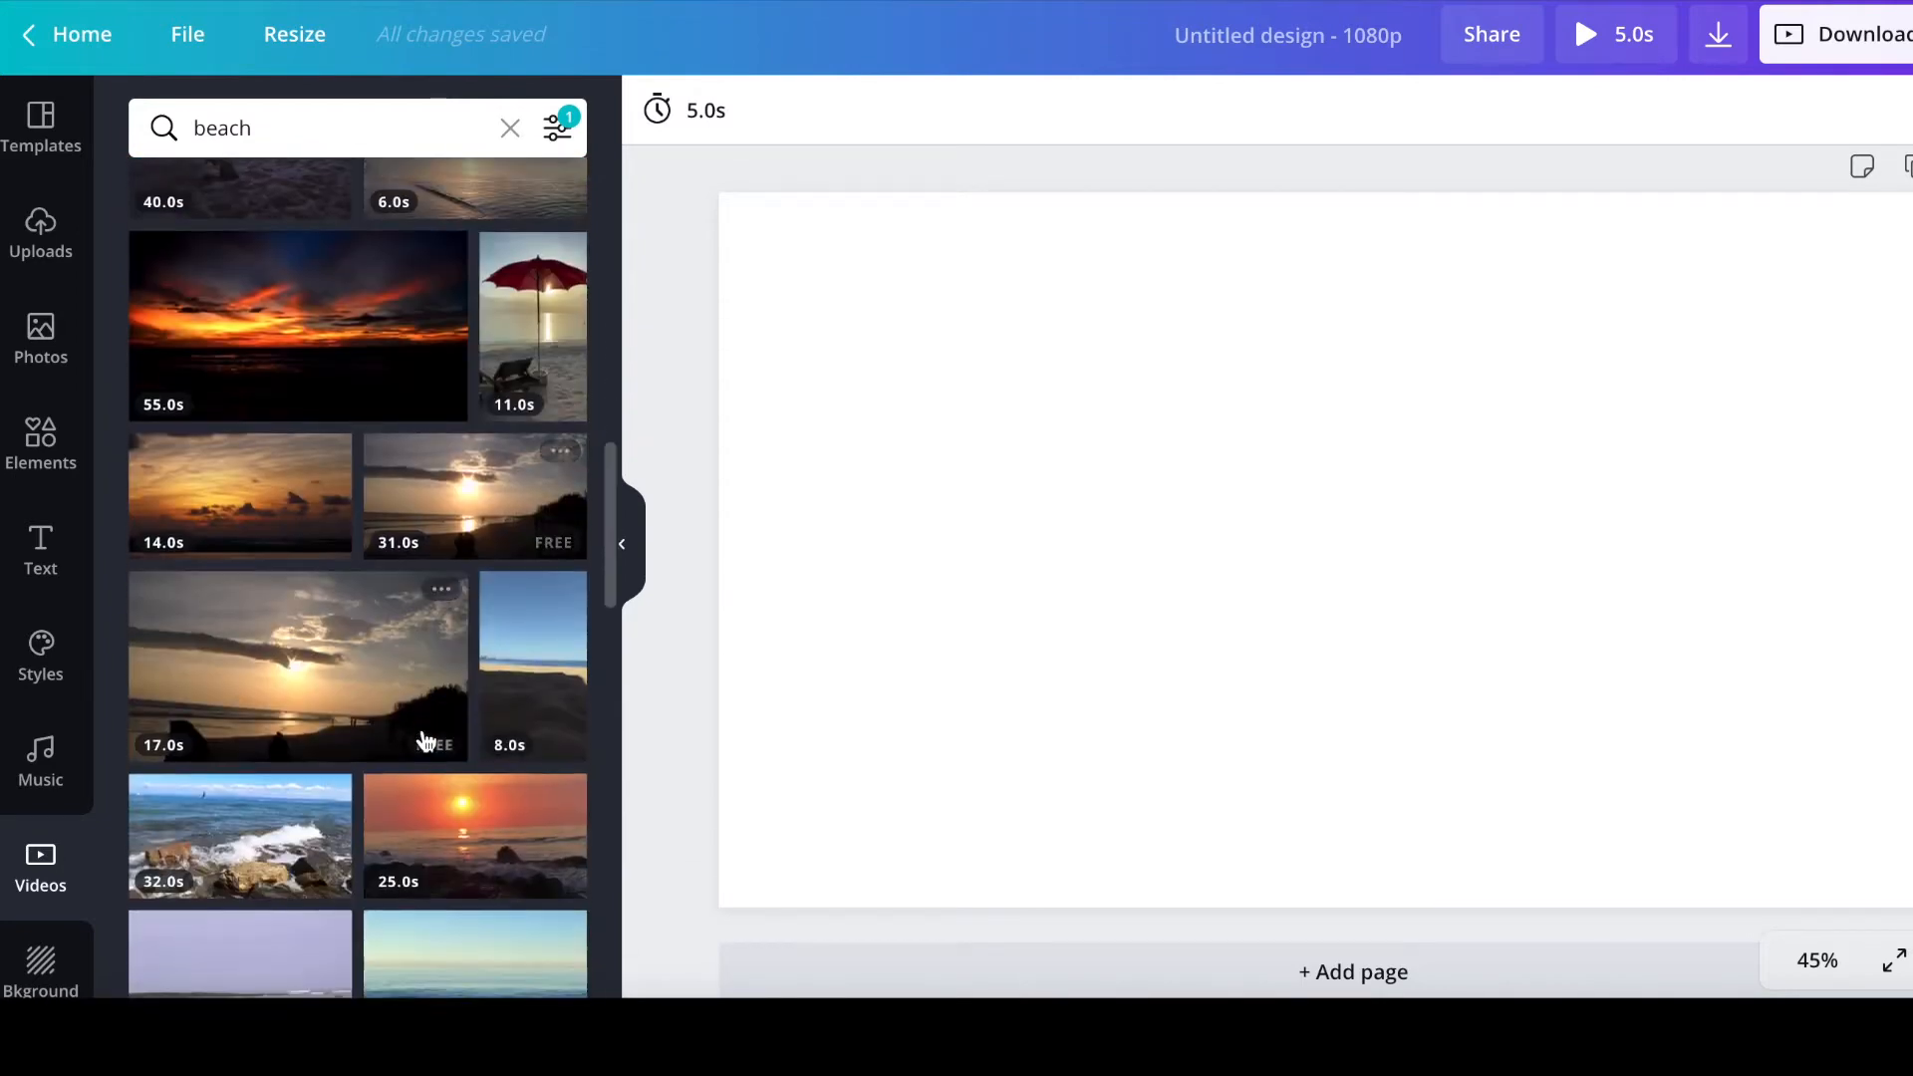
pyautogui.scroll(-2, 426, 740)
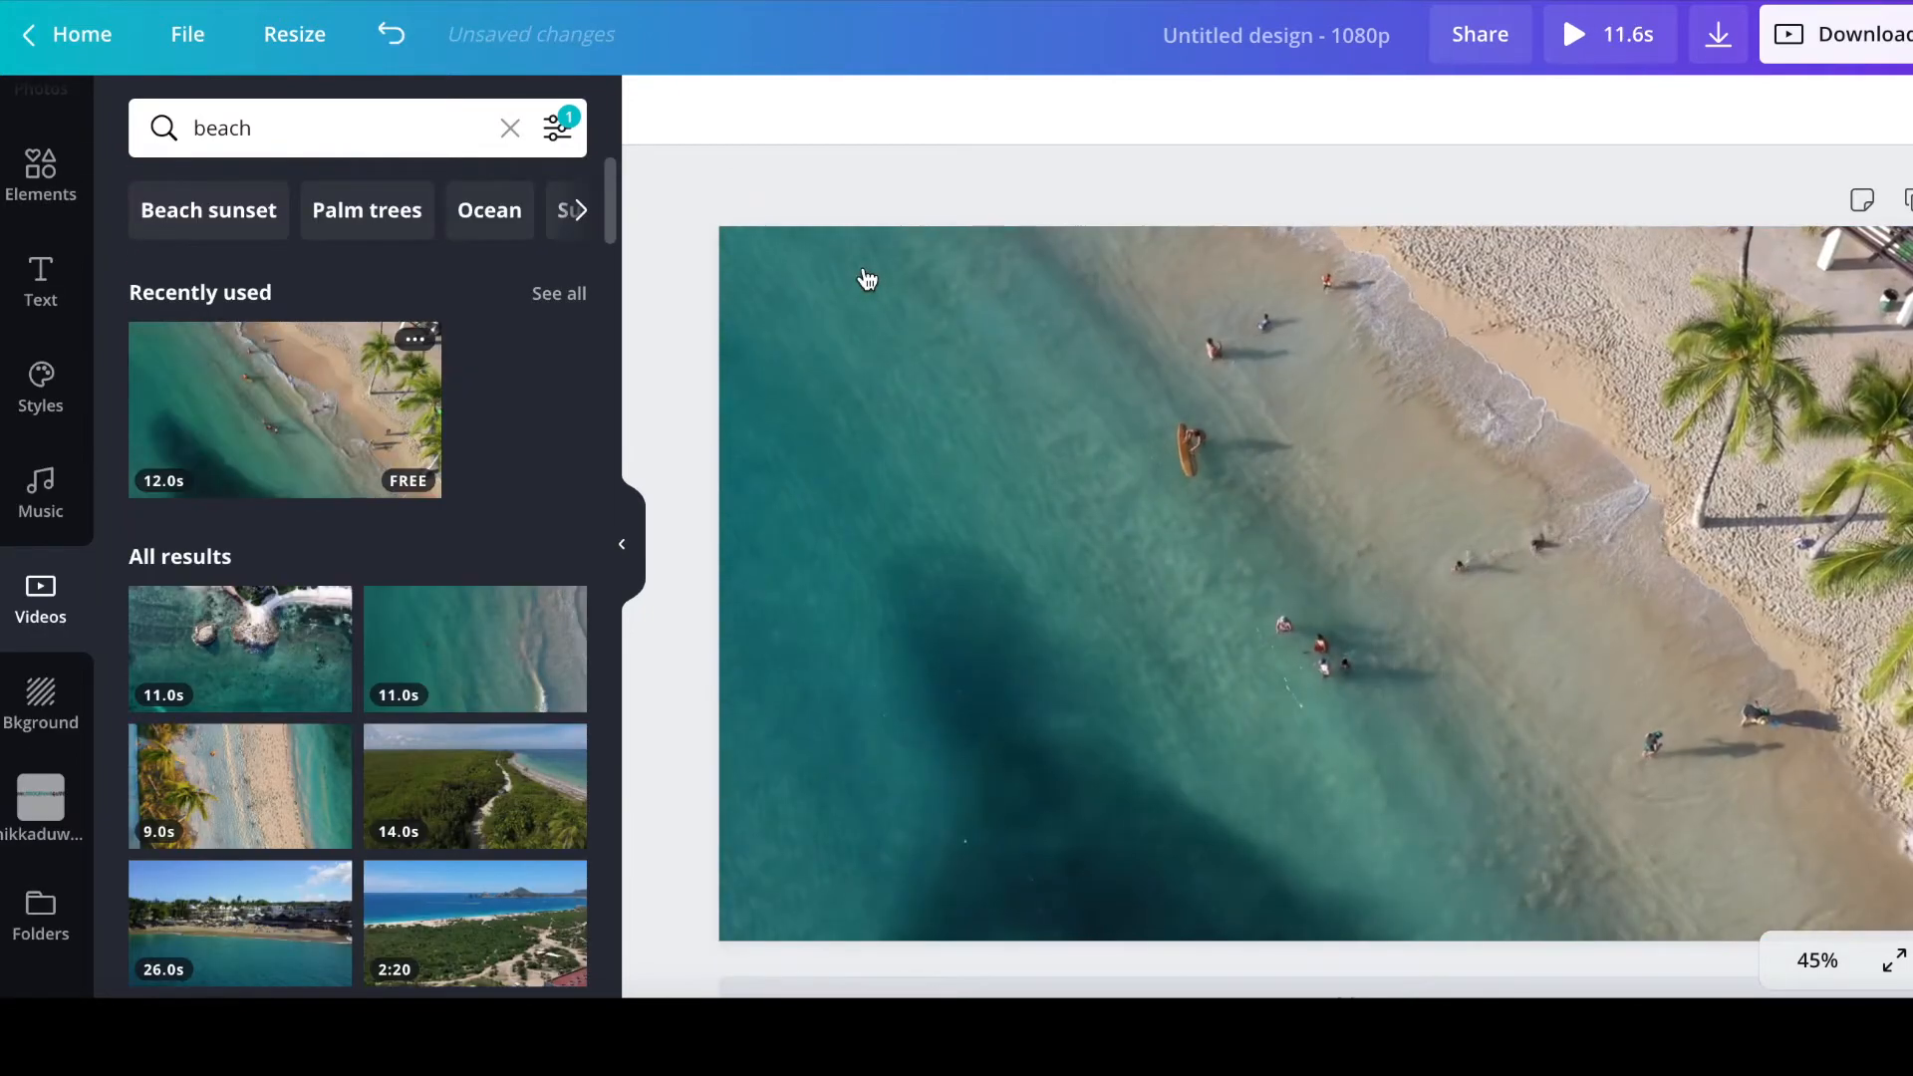
# Trim the start of the beach clip so that it runs 7.5 seconds.
pyautogui.click(1062, 368)
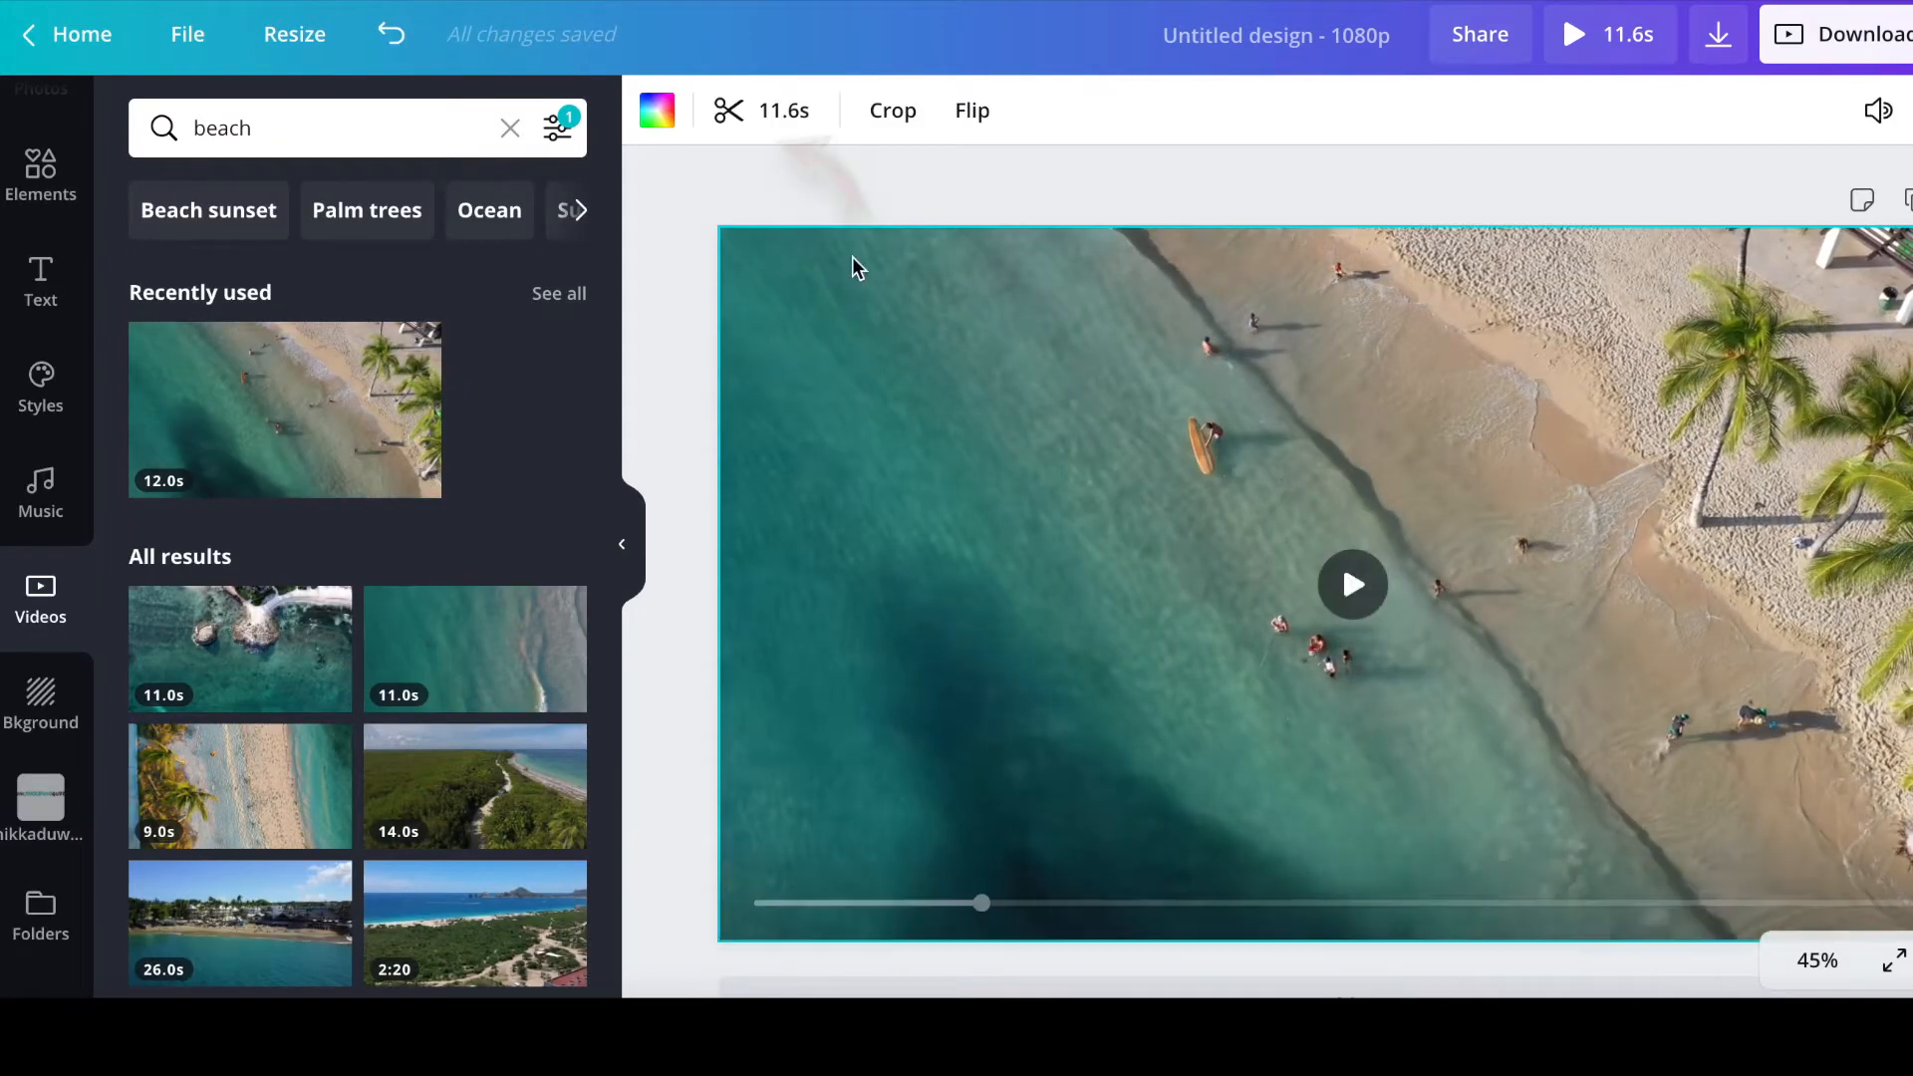
pyautogui.click(759, 108)
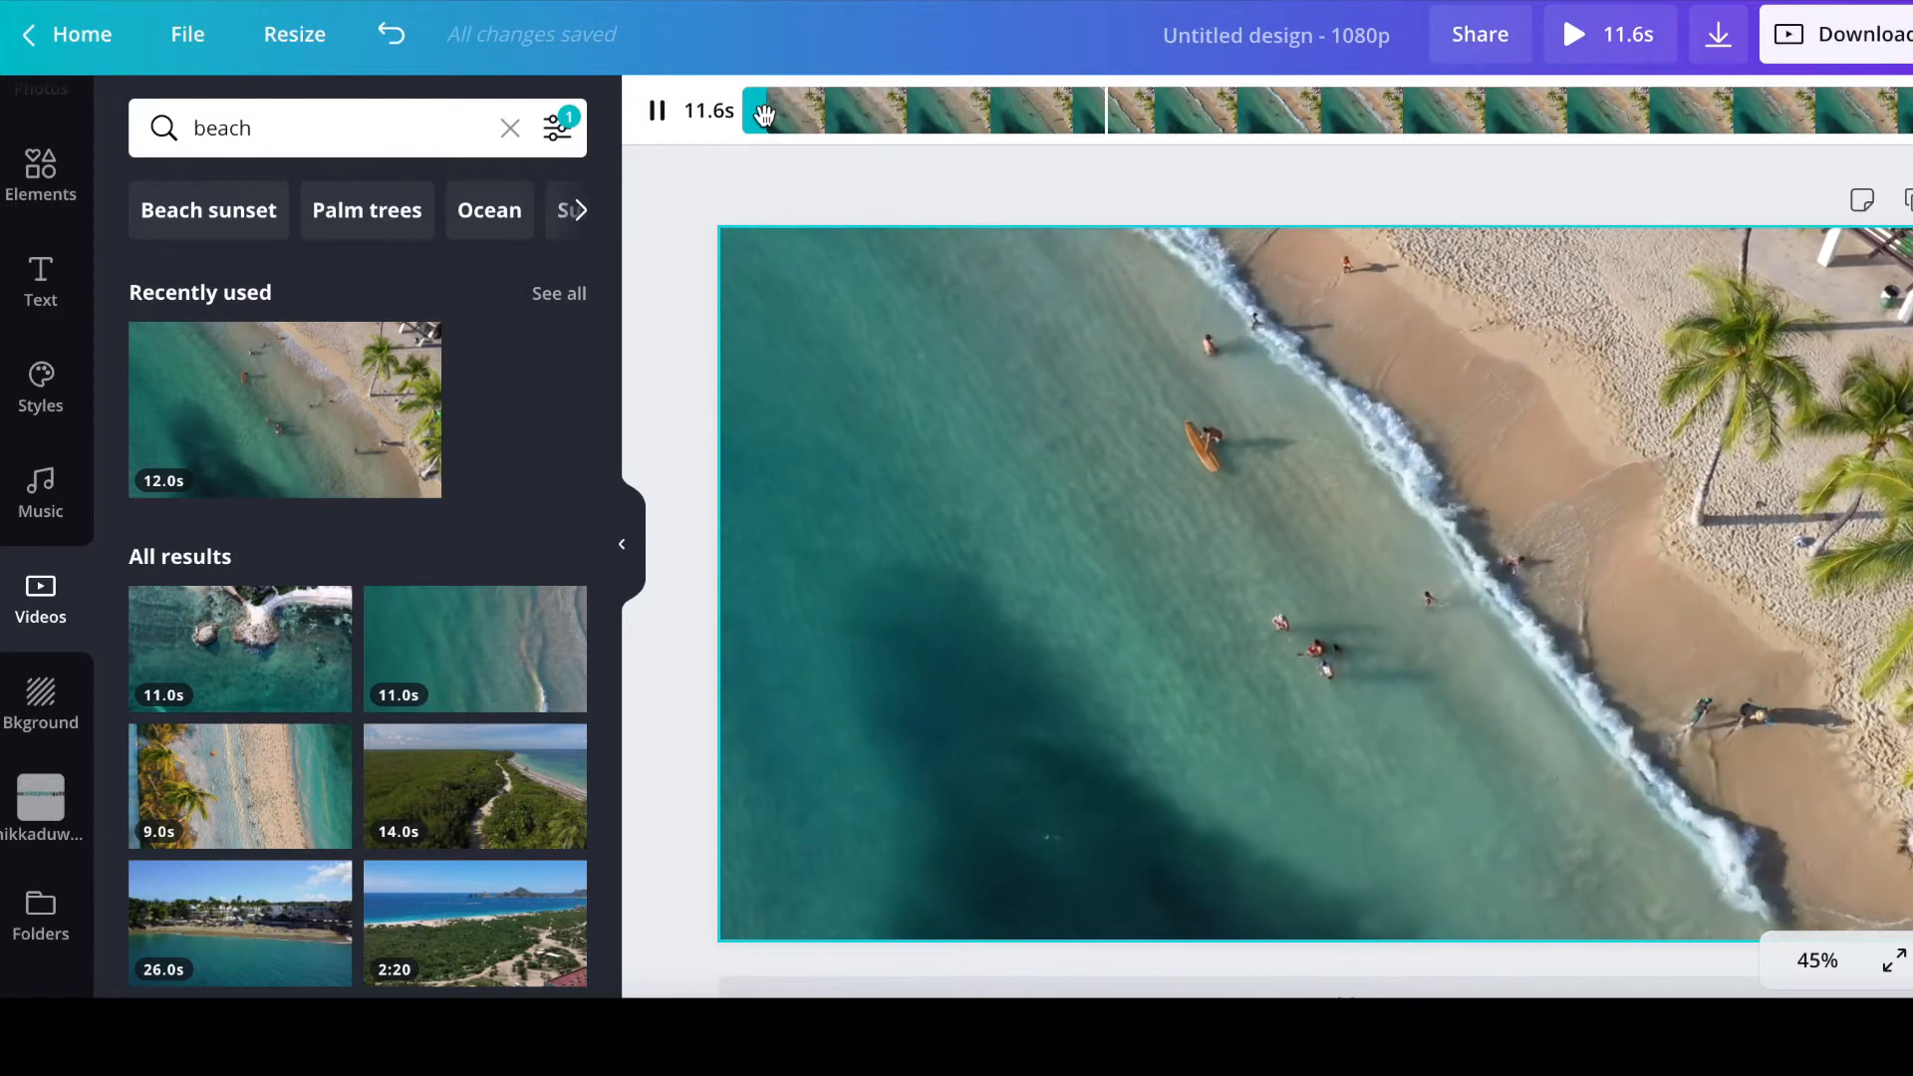
pyautogui.moveTo(757, 112); pyautogui.dragTo(1191, 205)
pyautogui.press('space')
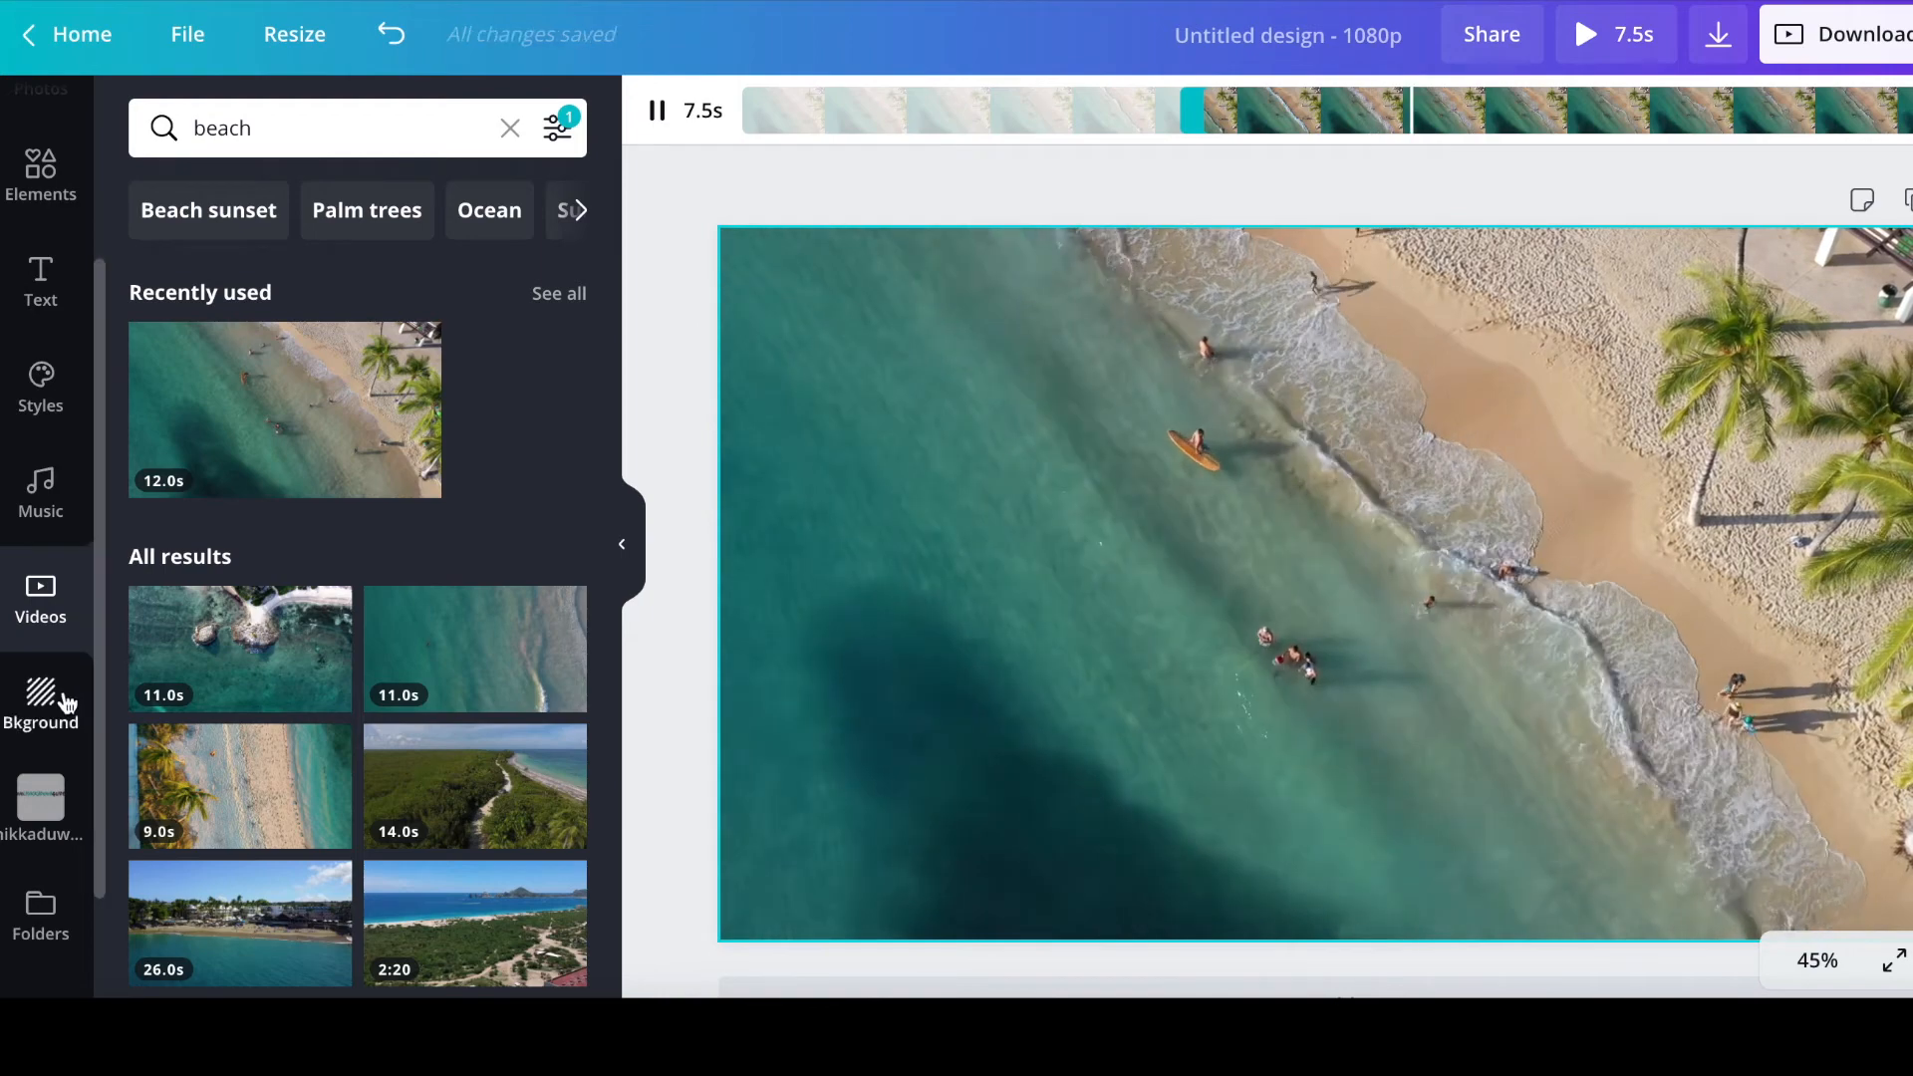
pyautogui.click(41, 797)
pyautogui.moveTo(302, 805); pyautogui.dragTo(1139, 553)
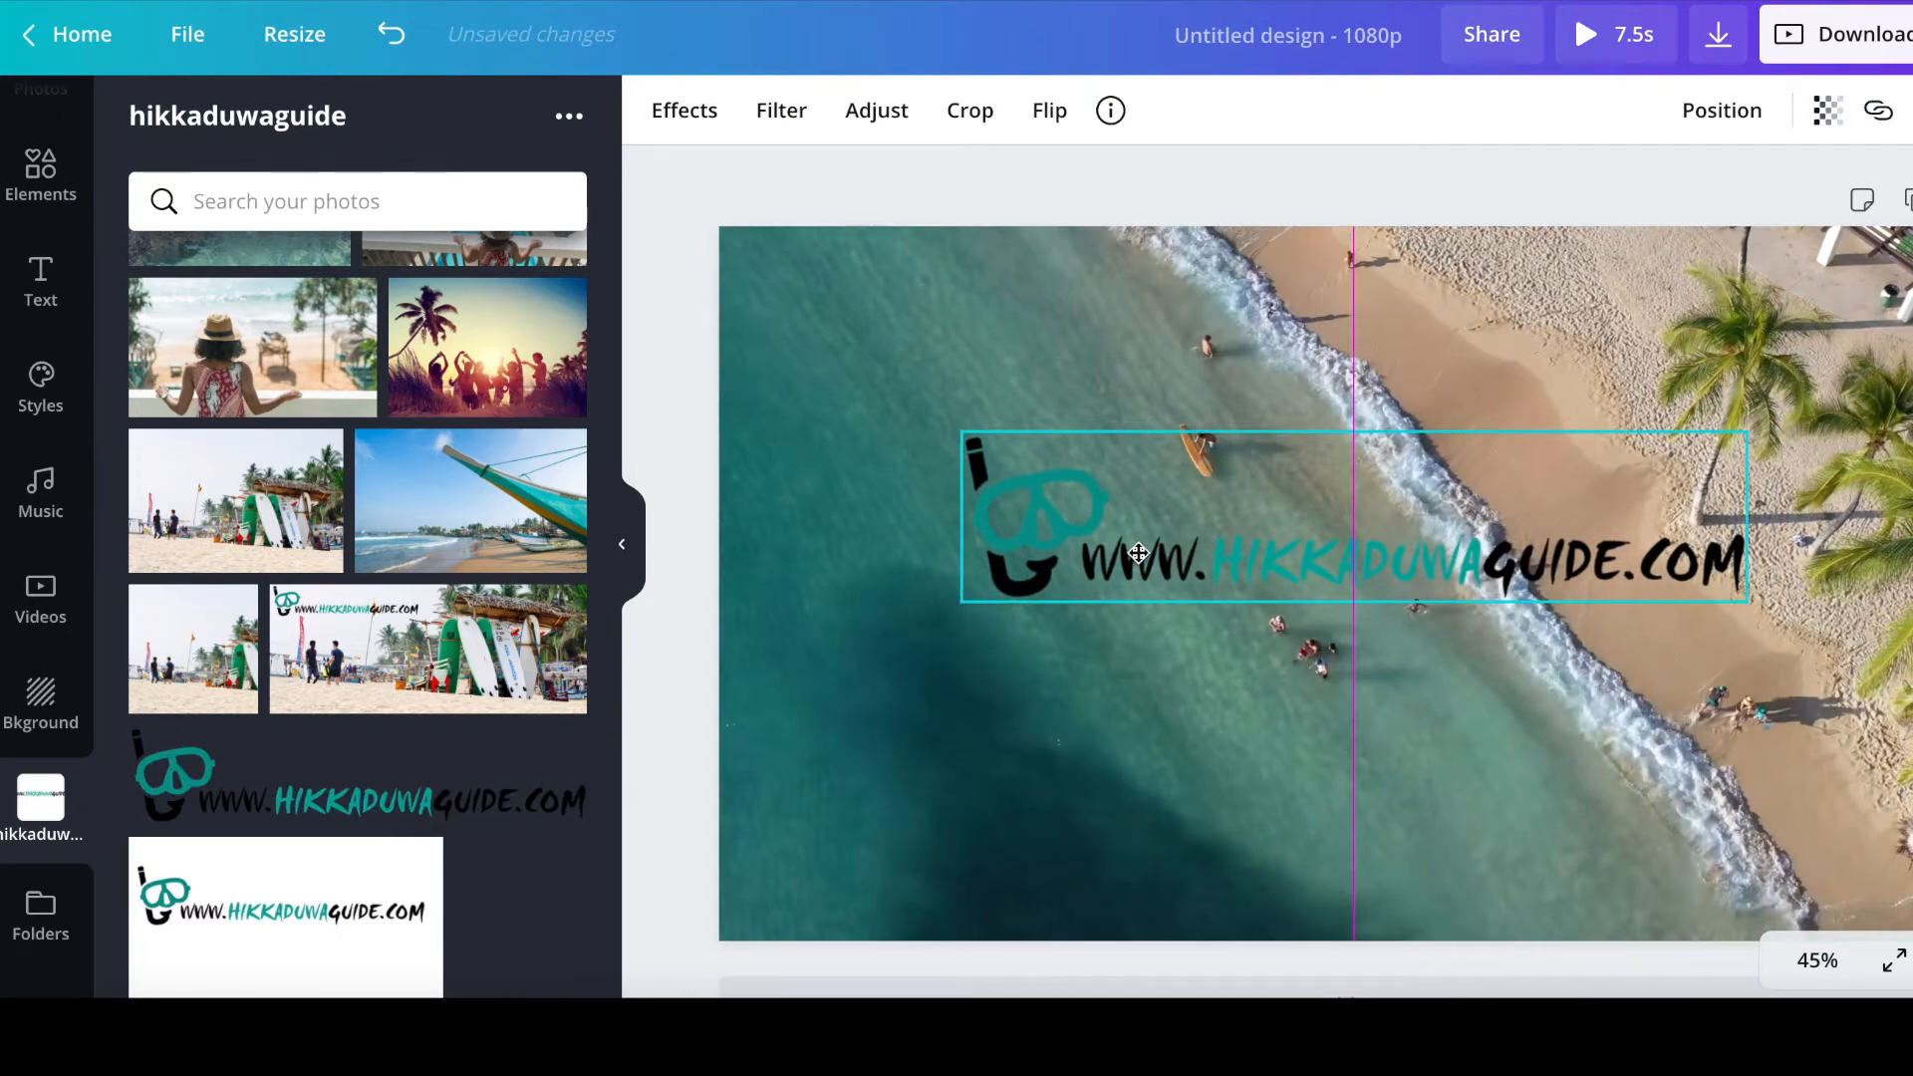
pyautogui.moveTo(1139, 552); pyautogui.dragTo(1140, 541)
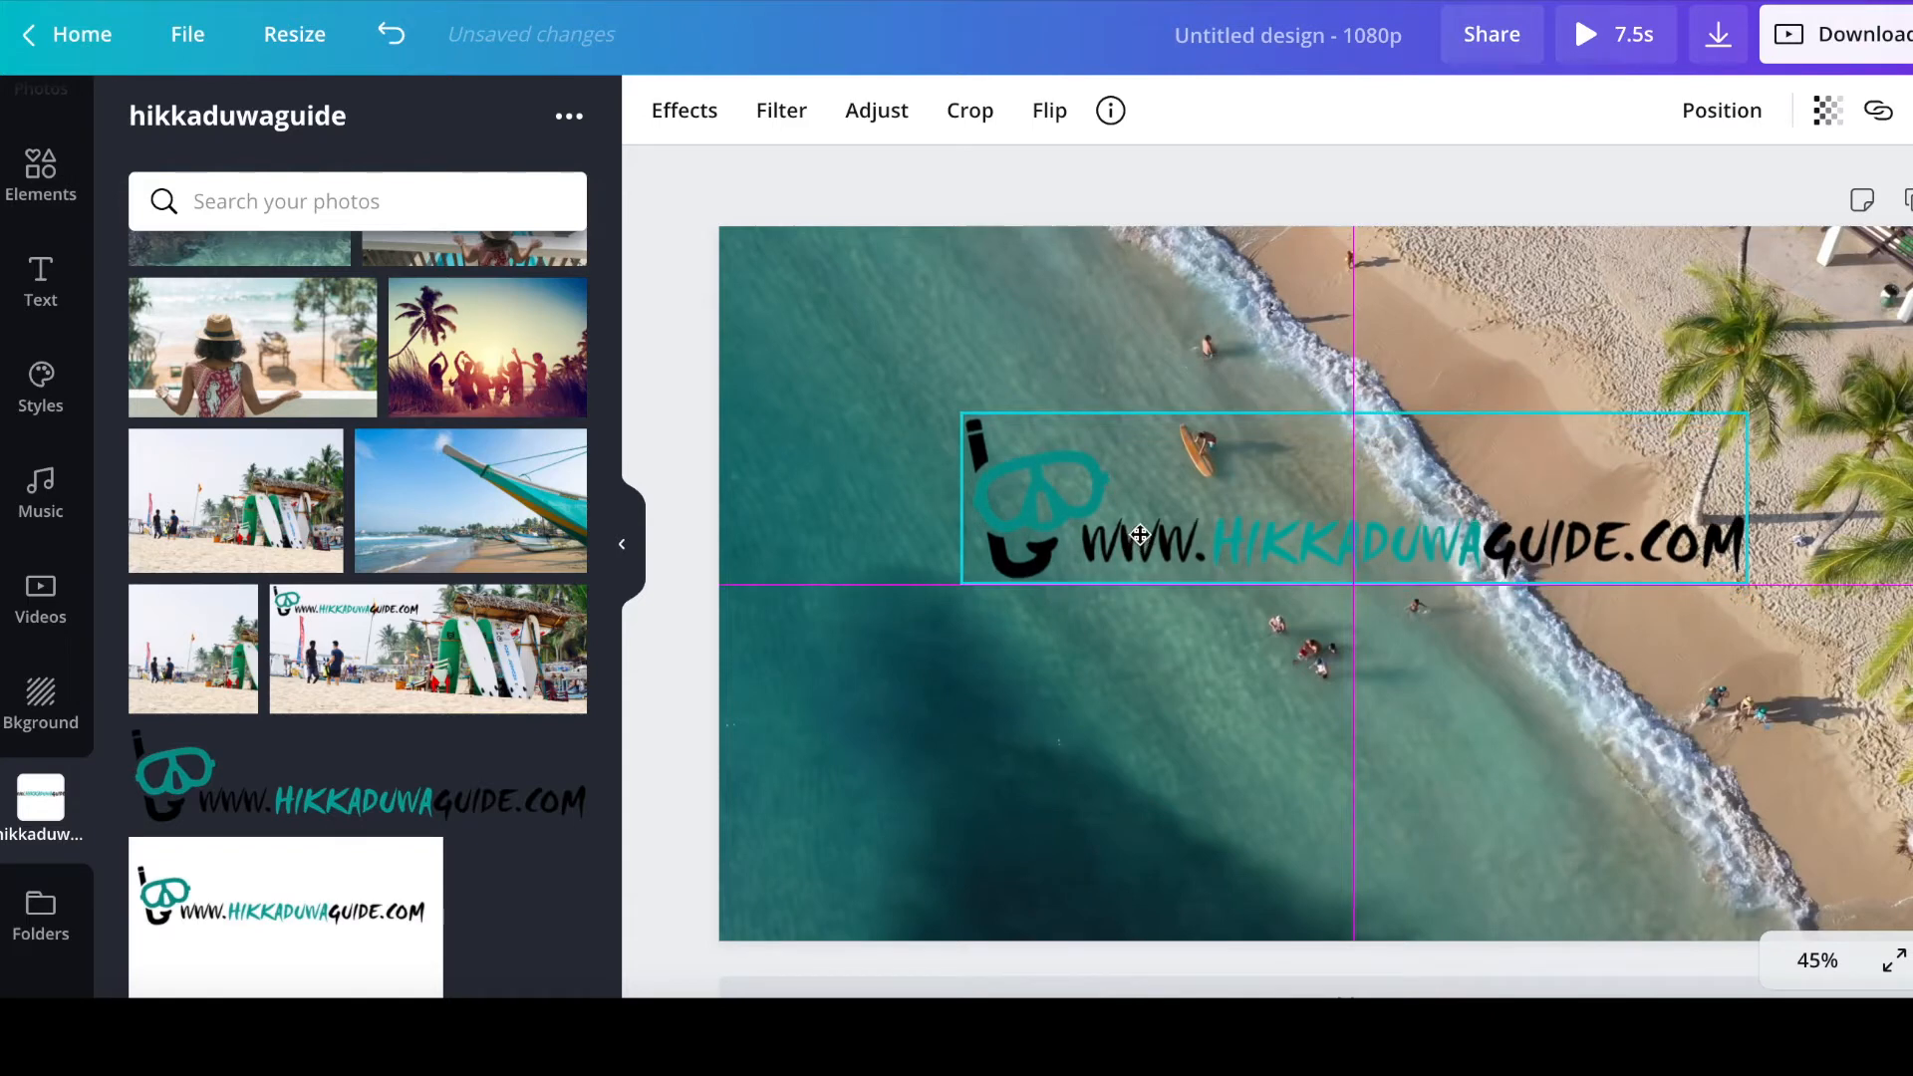
pyautogui.moveTo(1141, 526); pyautogui.dragTo(1141, 513)
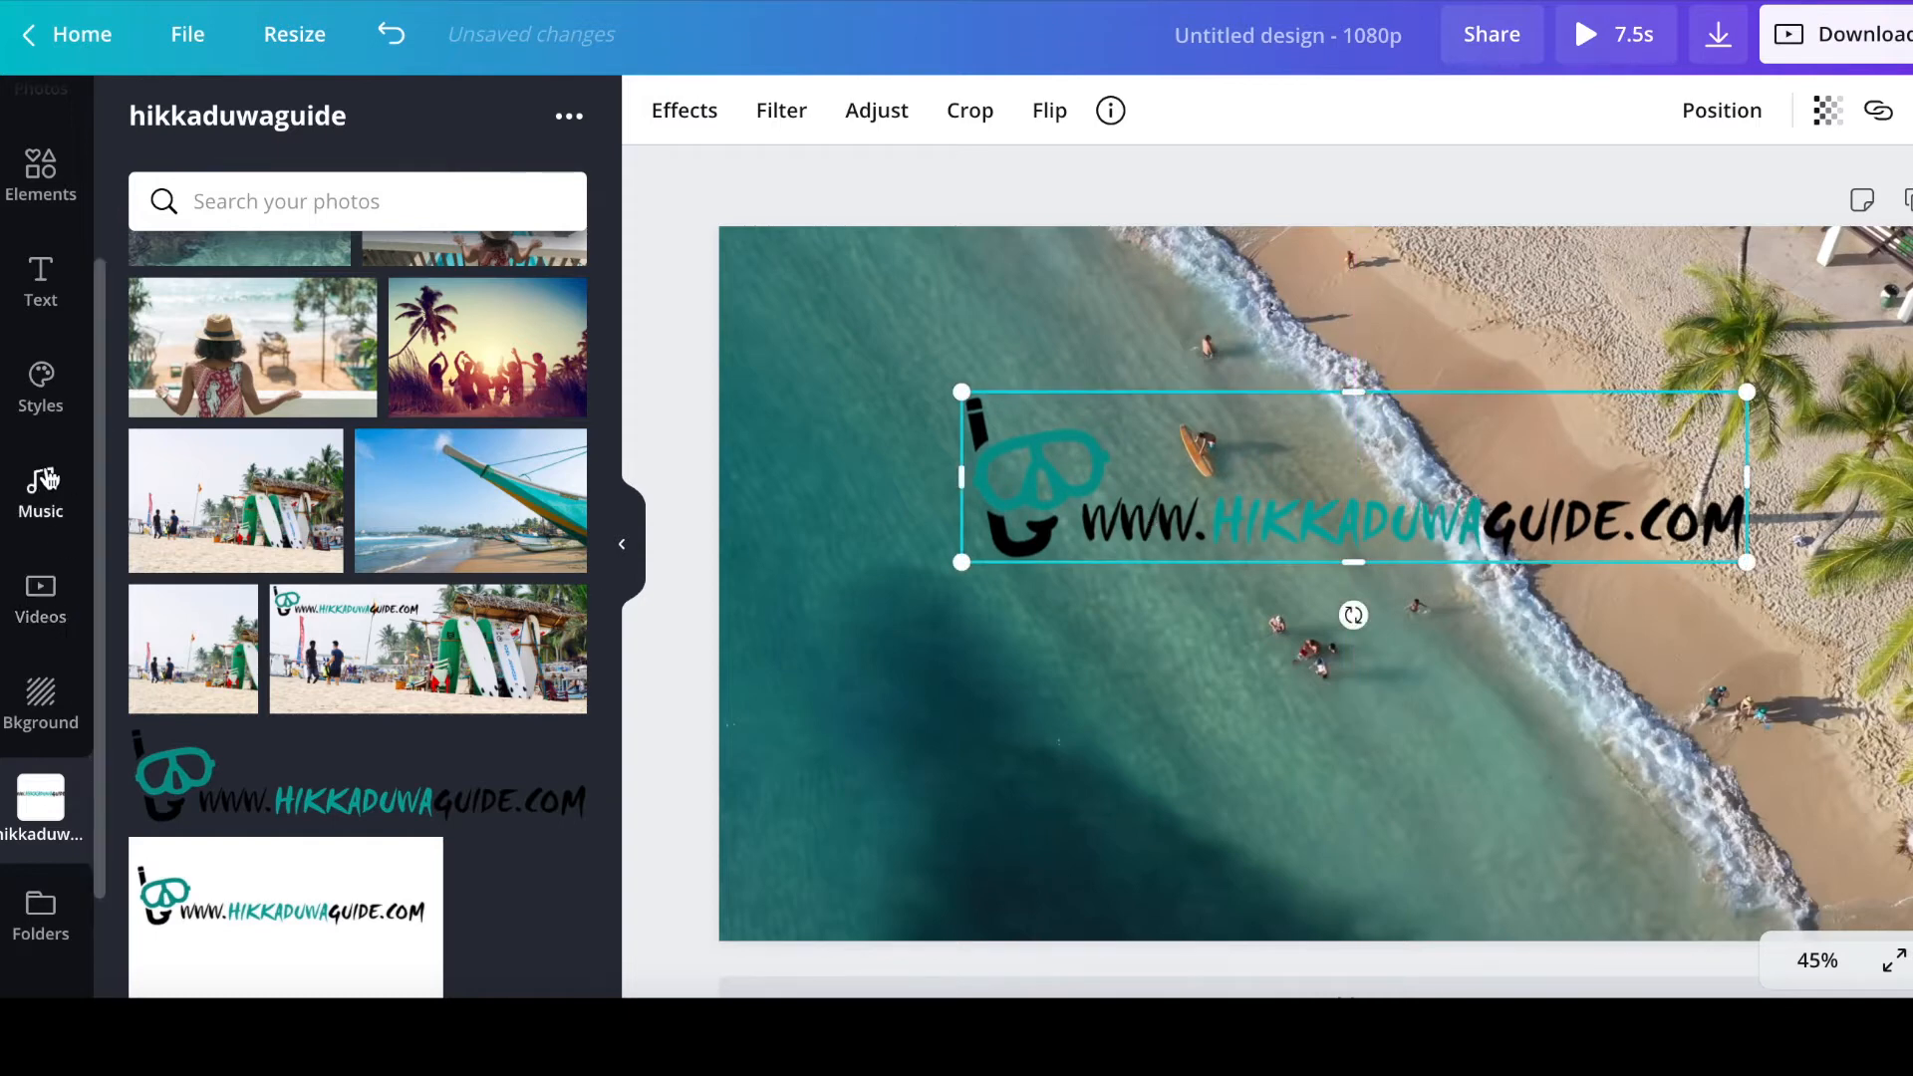
# Search the design elements for "sri lanka".
pyautogui.click(40, 172)
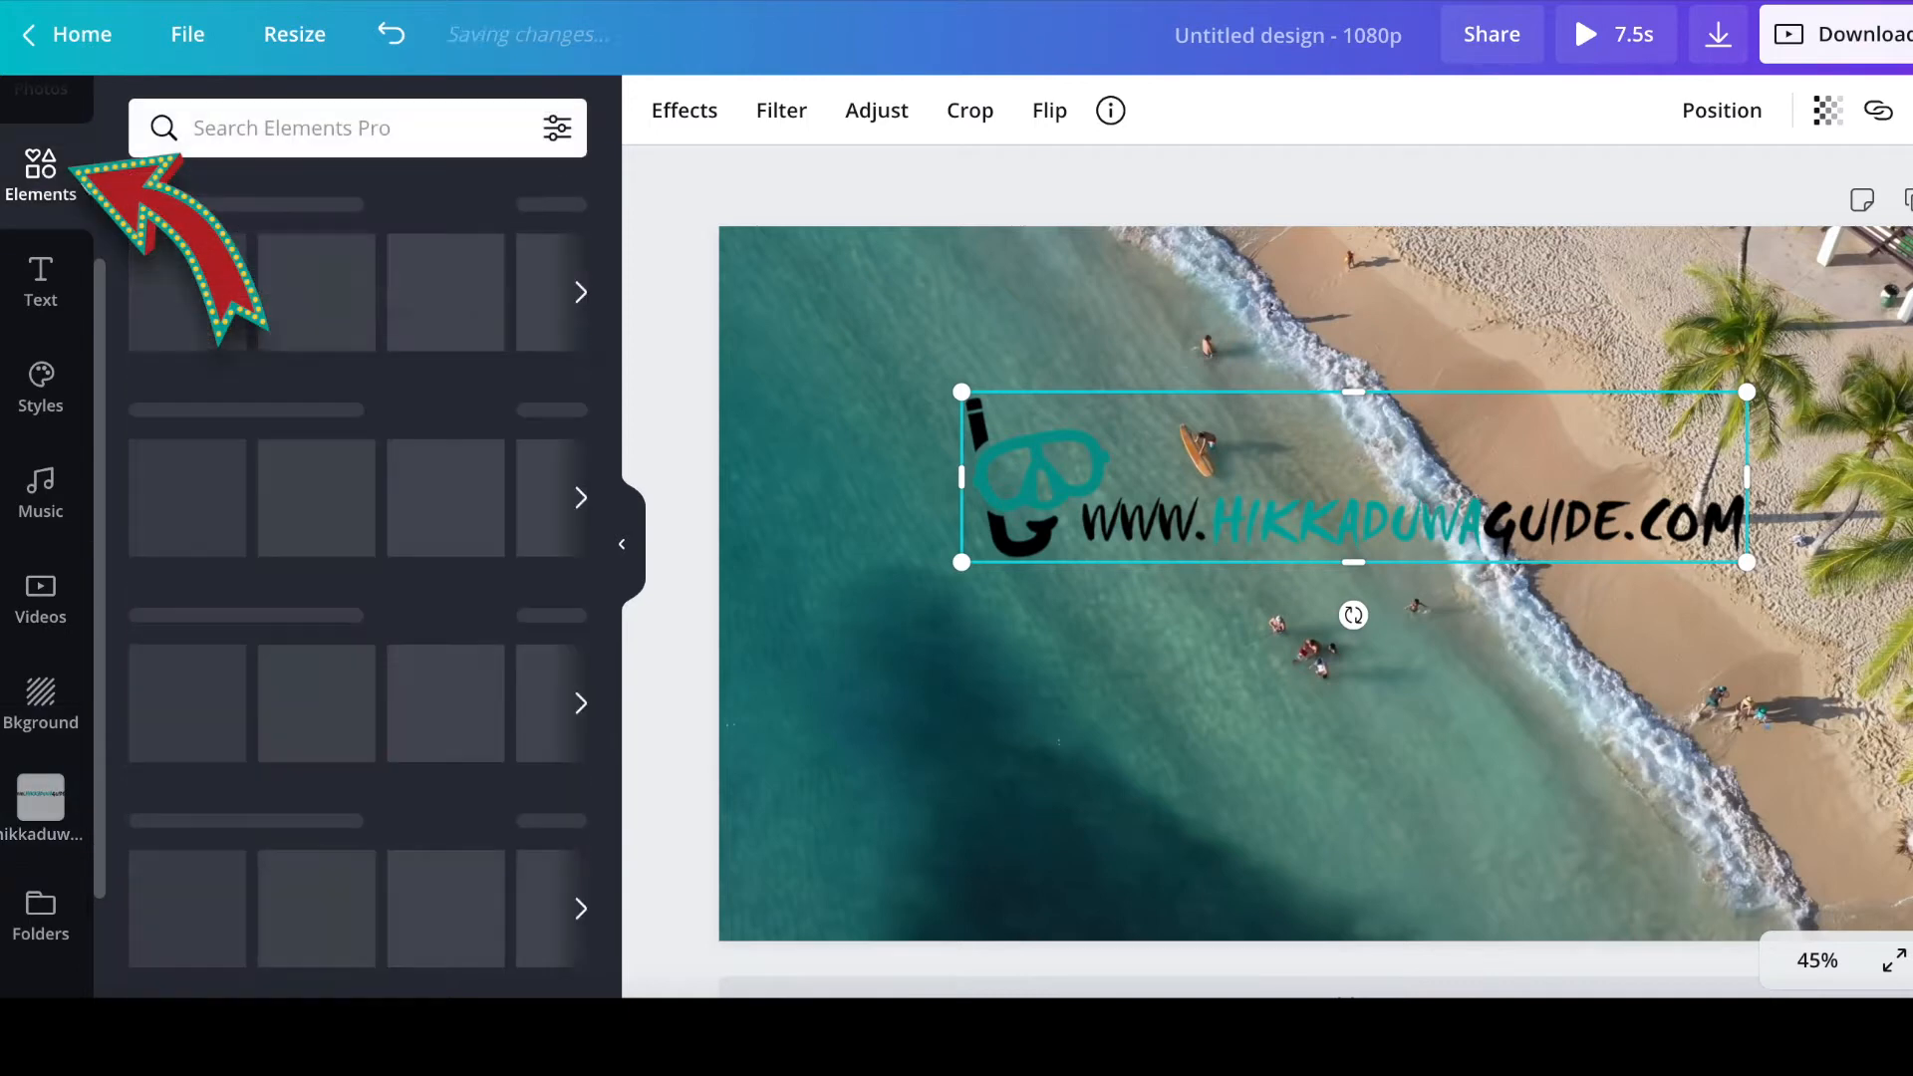
pyautogui.click(352, 129)
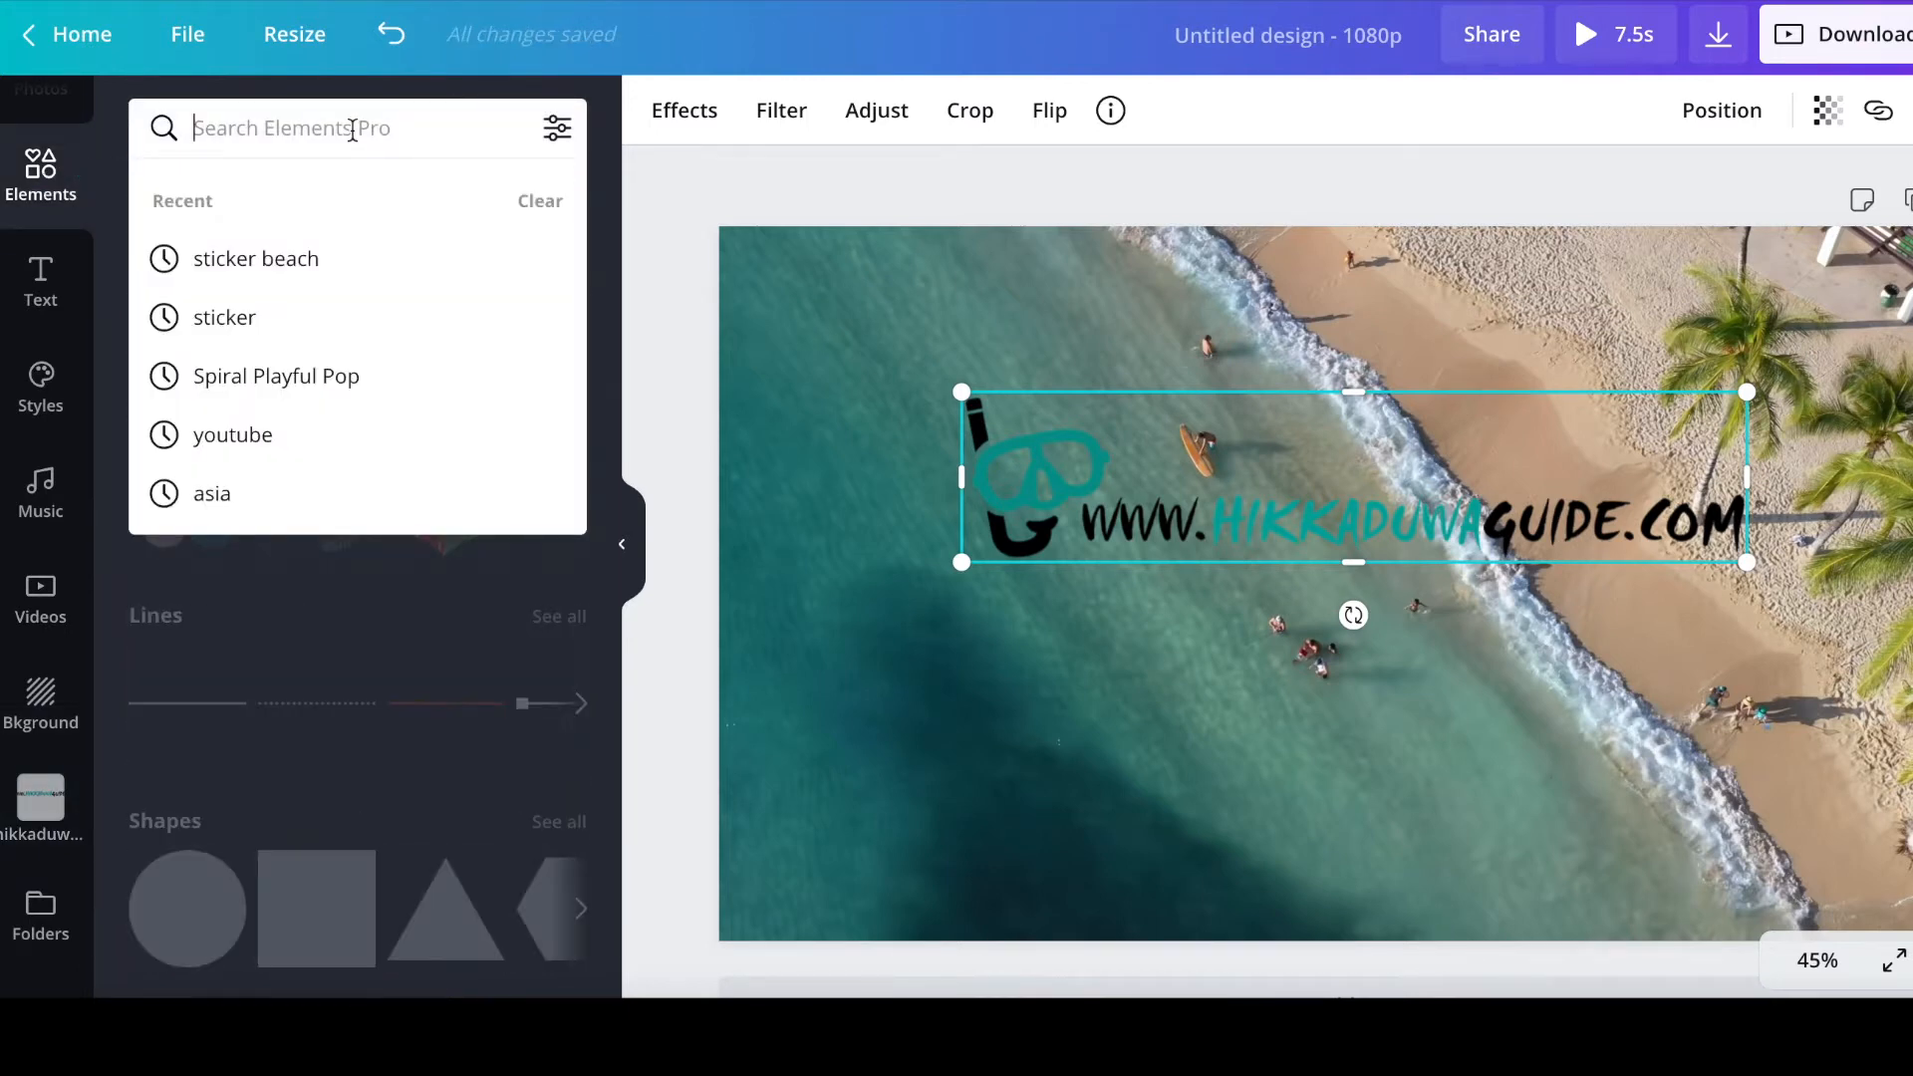
pyautogui.write('sri ln')
pyautogui.press('BackSpace')
pyautogui.press('Return')
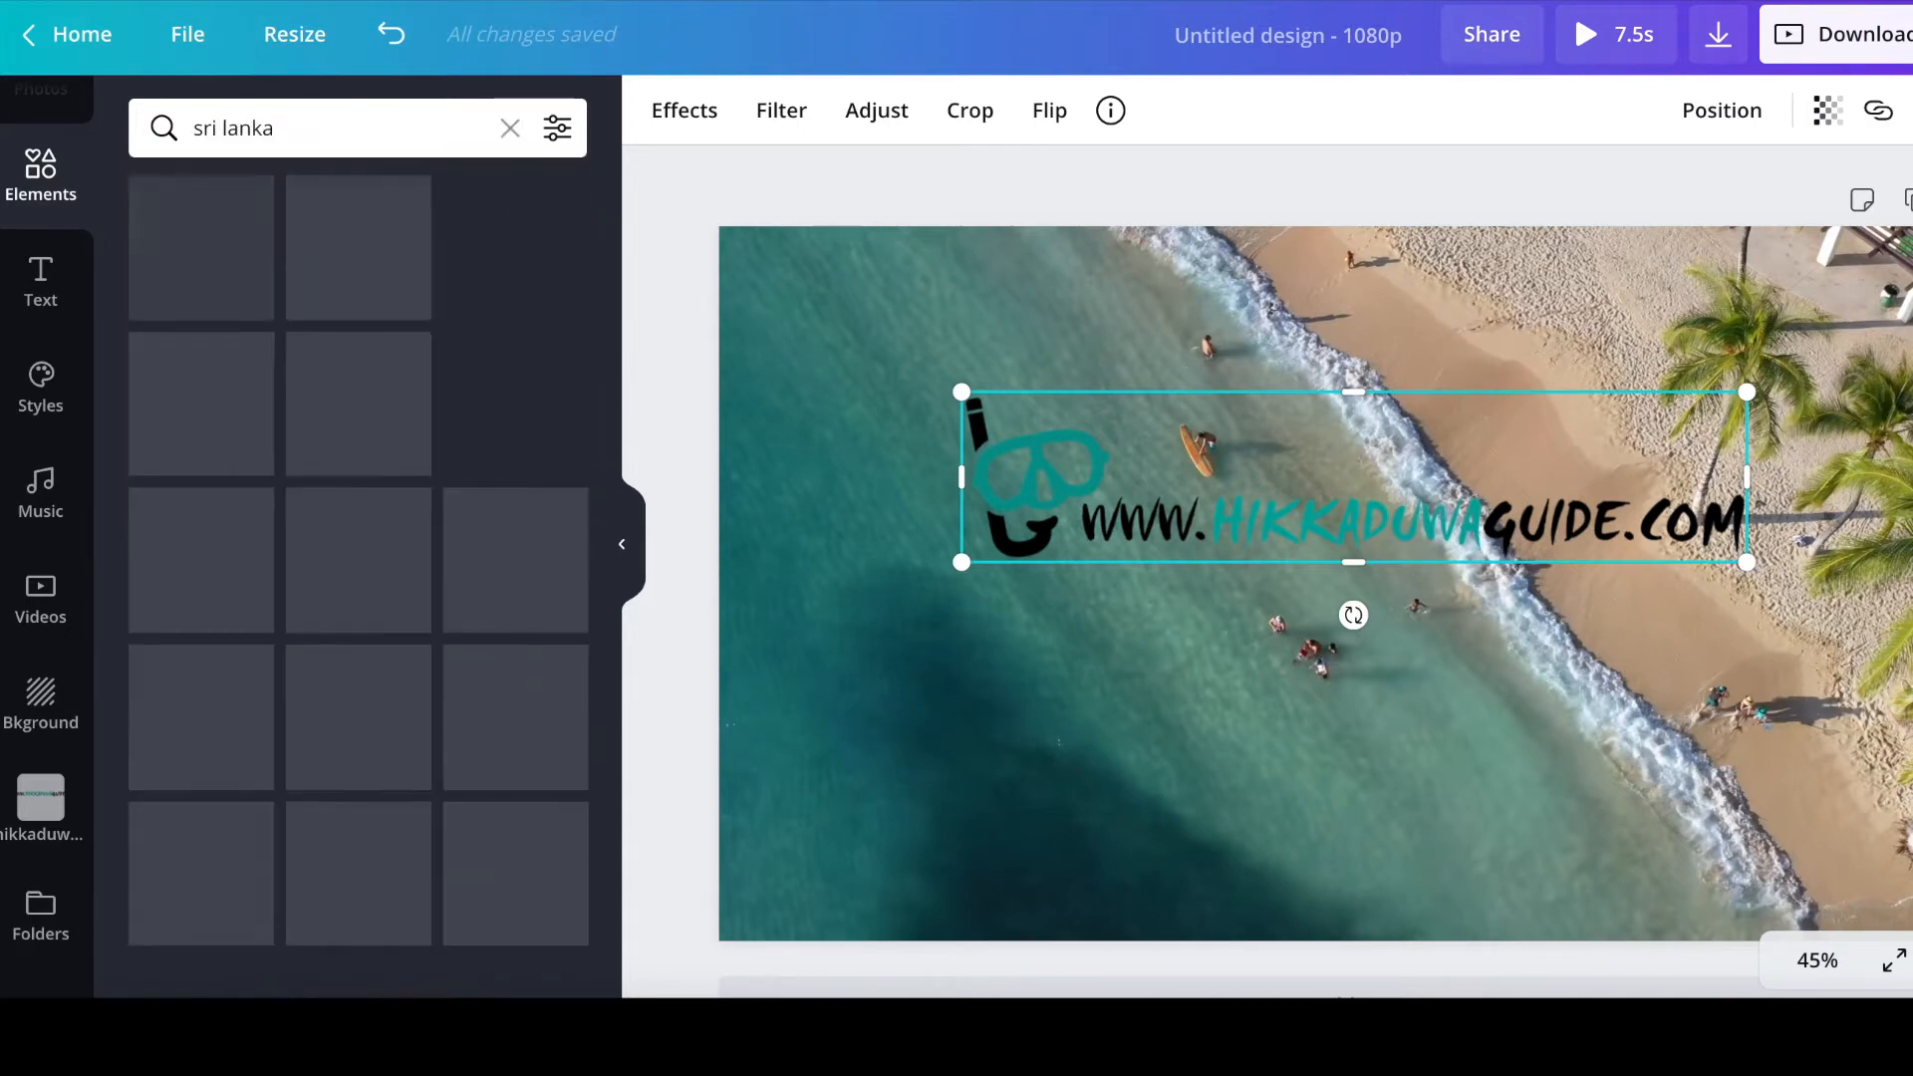
# Place the green Sri Lanka map graphic on the video, shrink it, and position it just below the website logo.
pyautogui.moveTo(508, 271); pyautogui.dragTo(1403, 664)
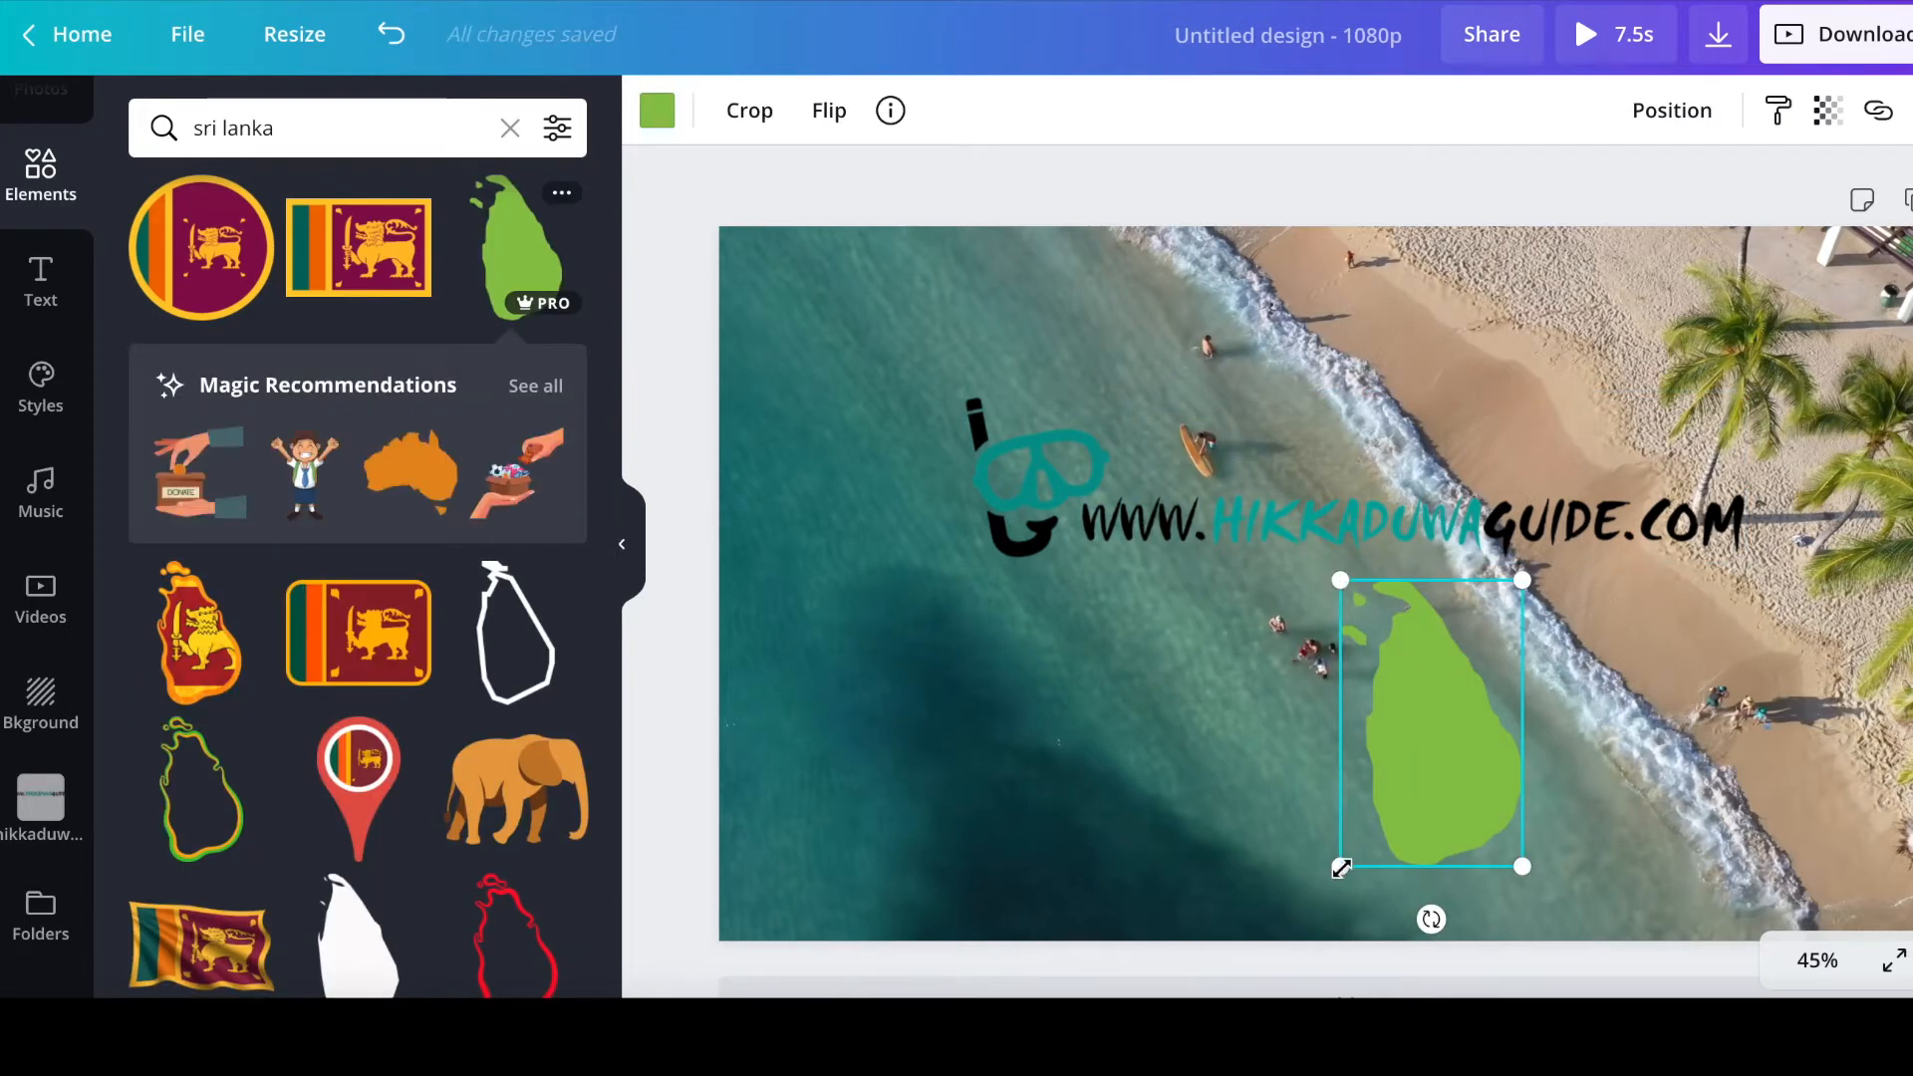
pyautogui.moveTo(1362, 823); pyautogui.dragTo(1458, 721)
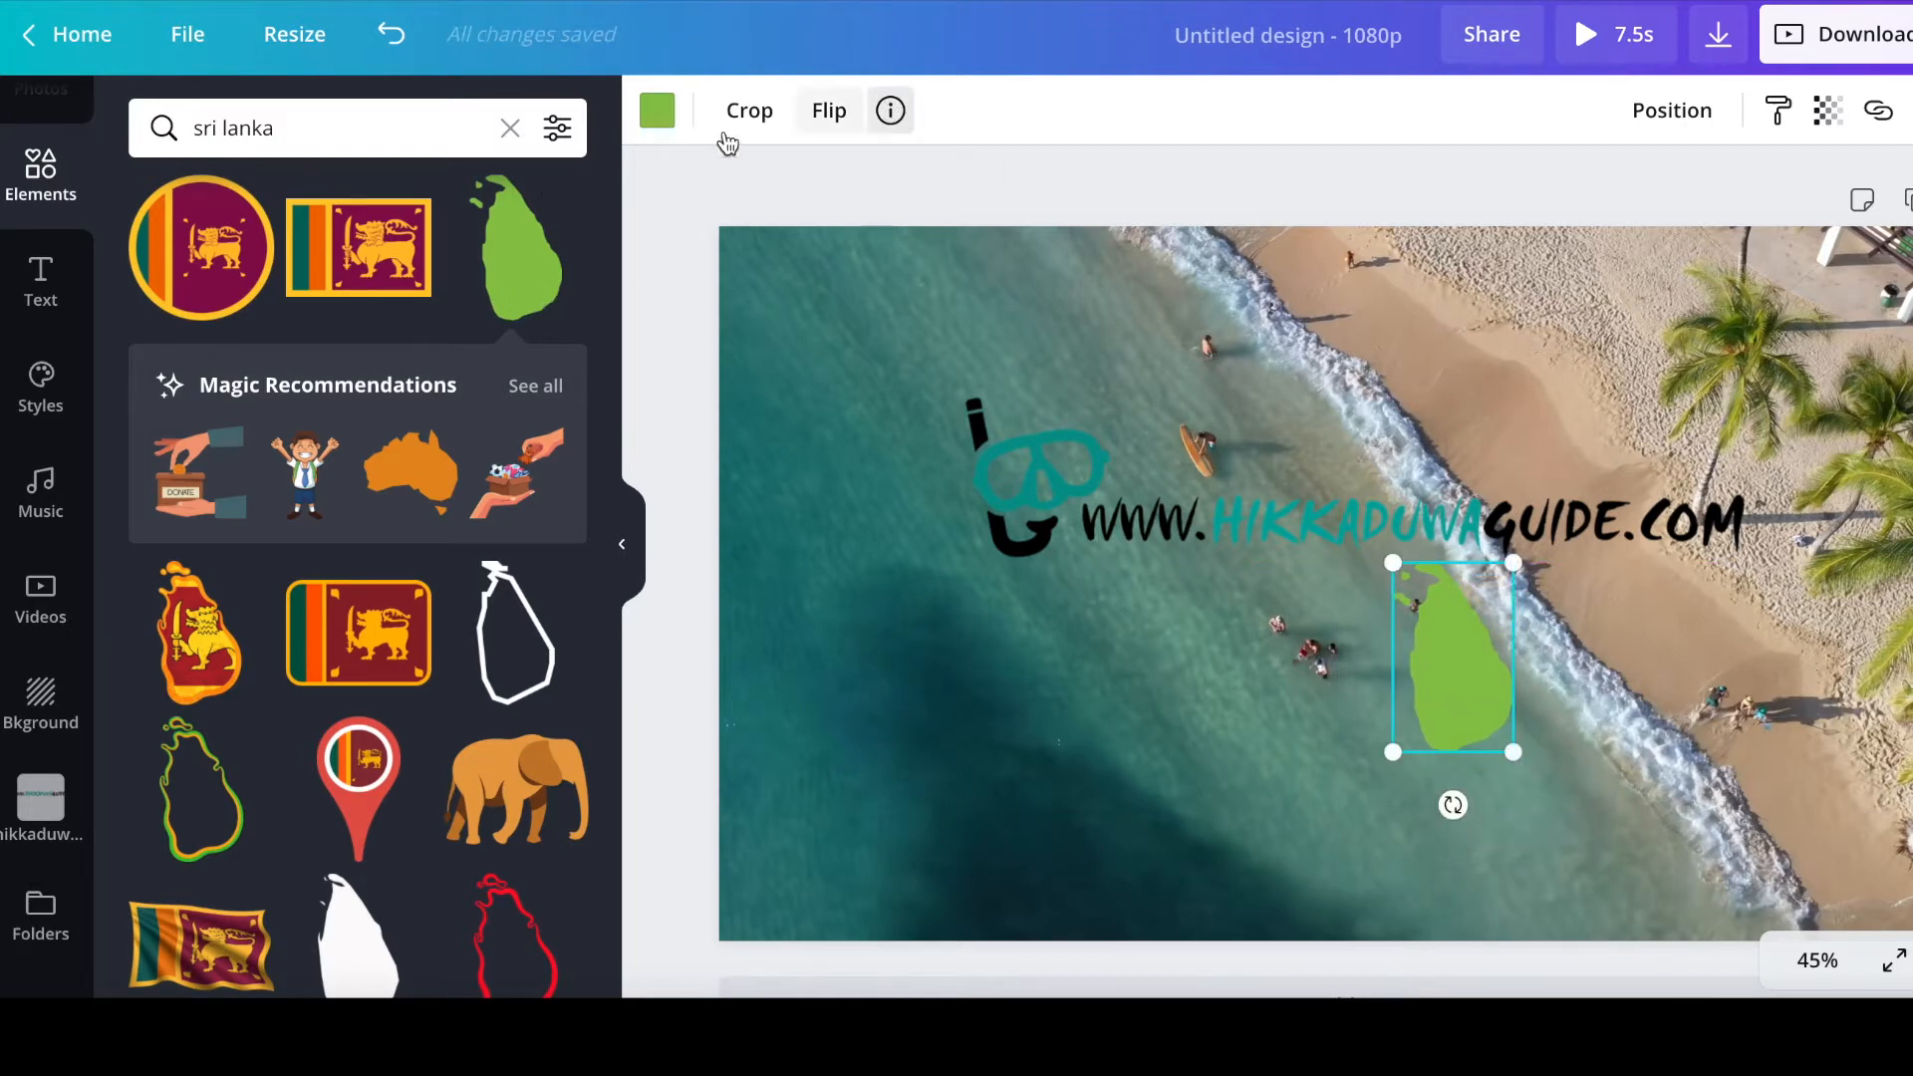
# Recolour the Sri Lanka map graphic with the teal from the Untitled palette and shift it slightly to the right.
pyautogui.click(658, 114)
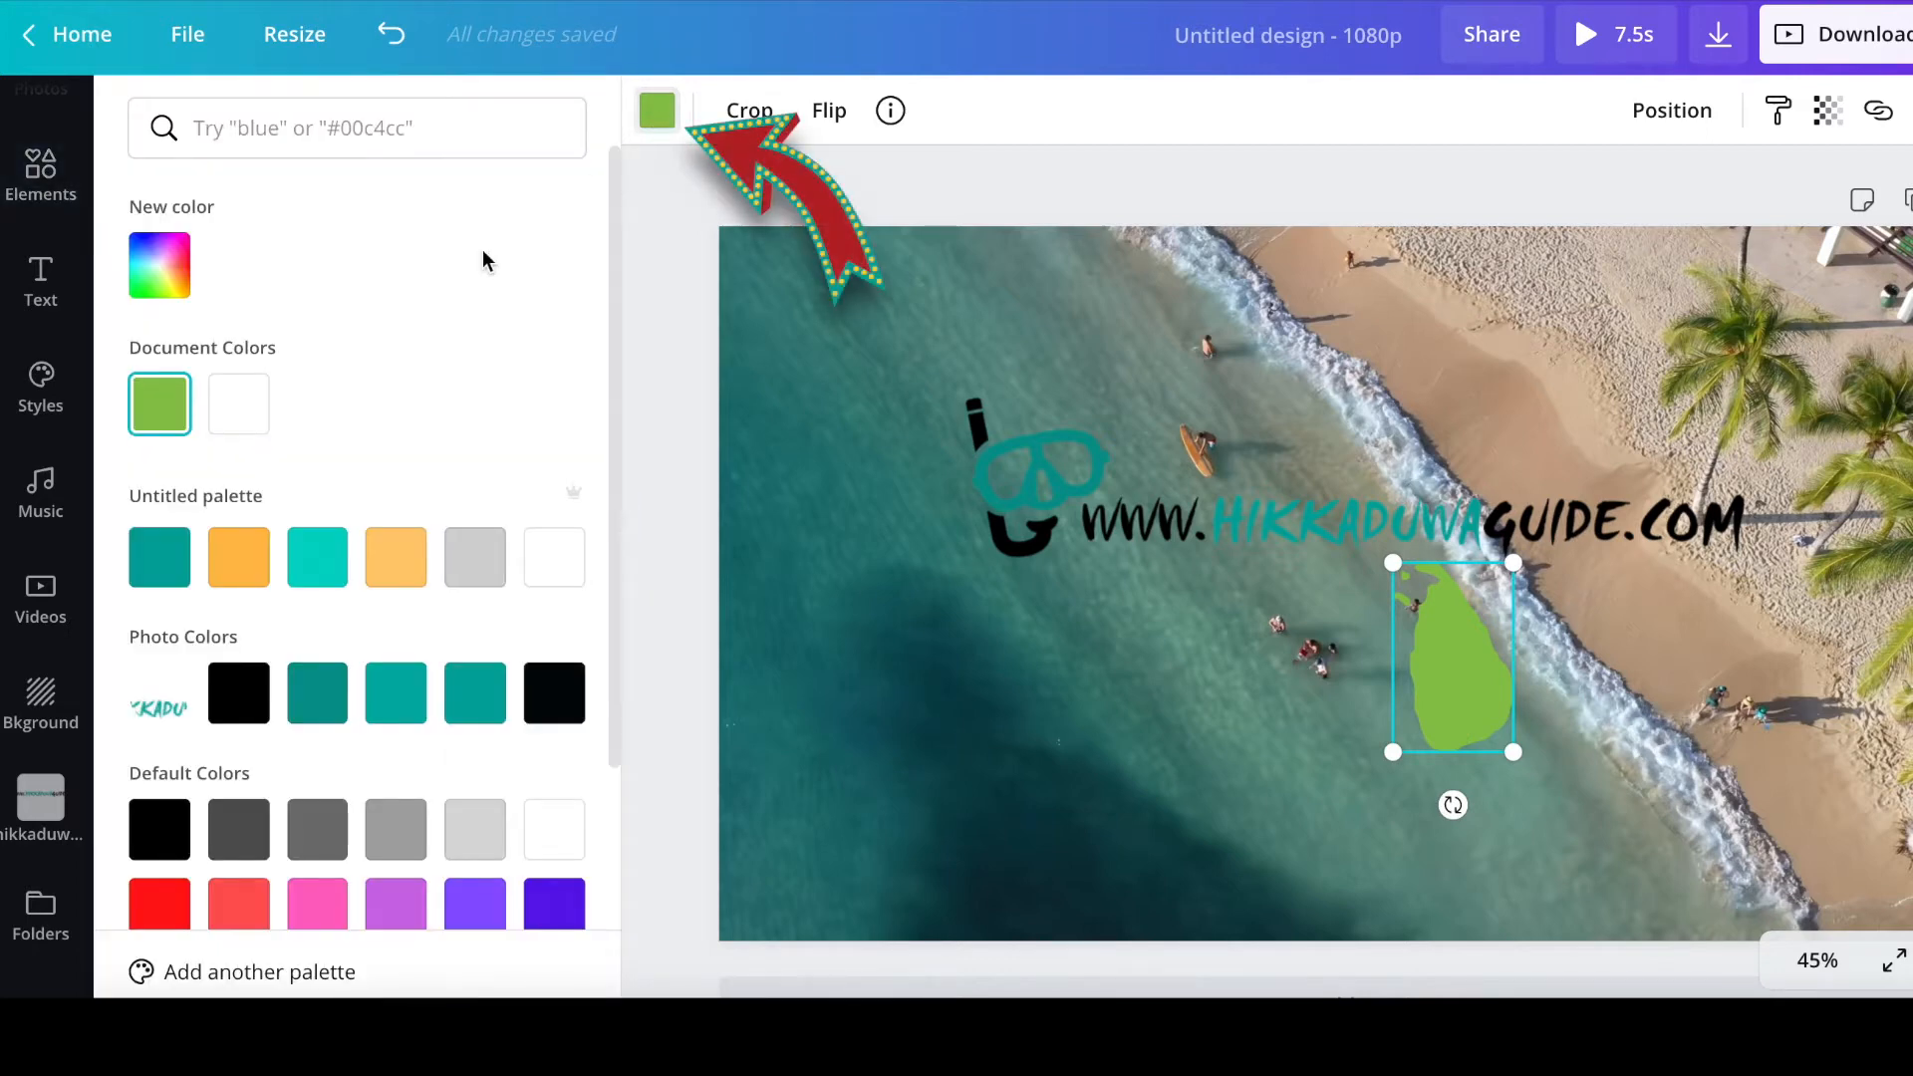
pyautogui.click(157, 576)
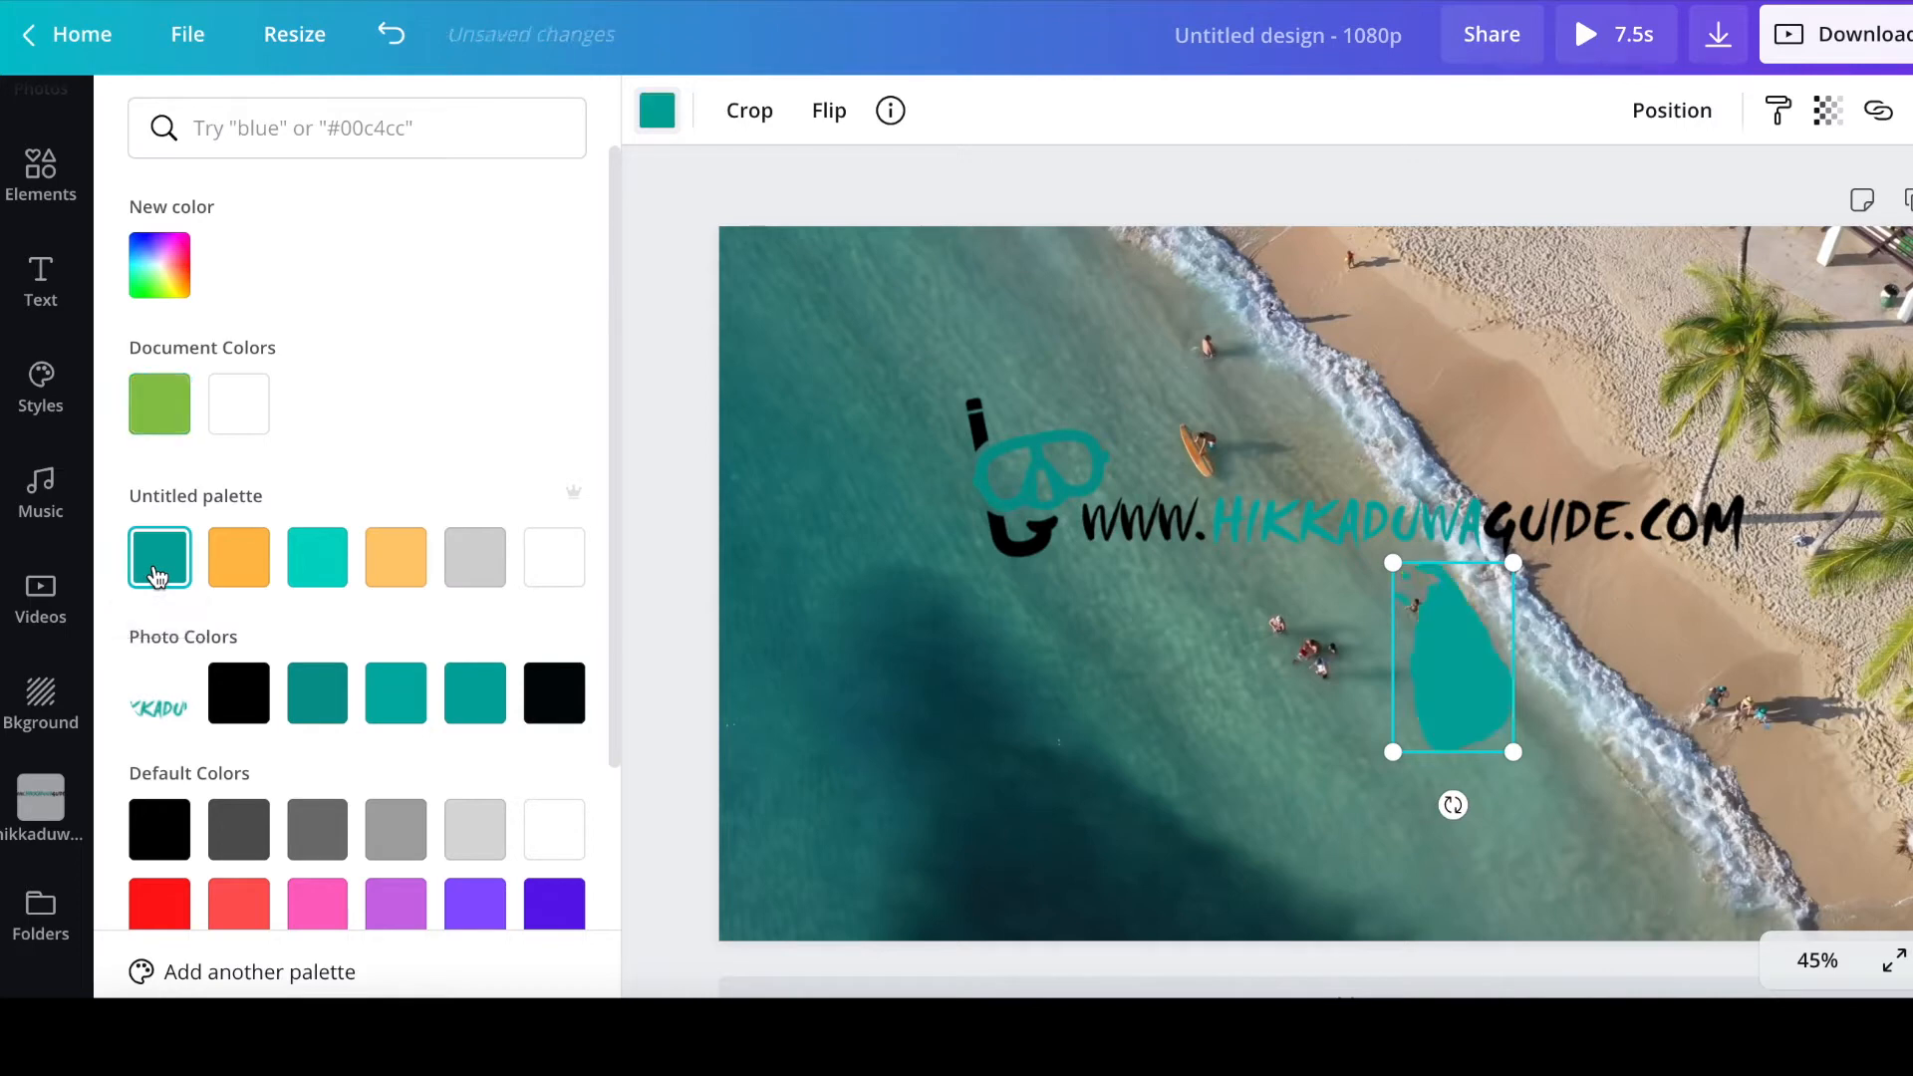
pyautogui.moveTo(1468, 678); pyautogui.dragTo(1504, 681)
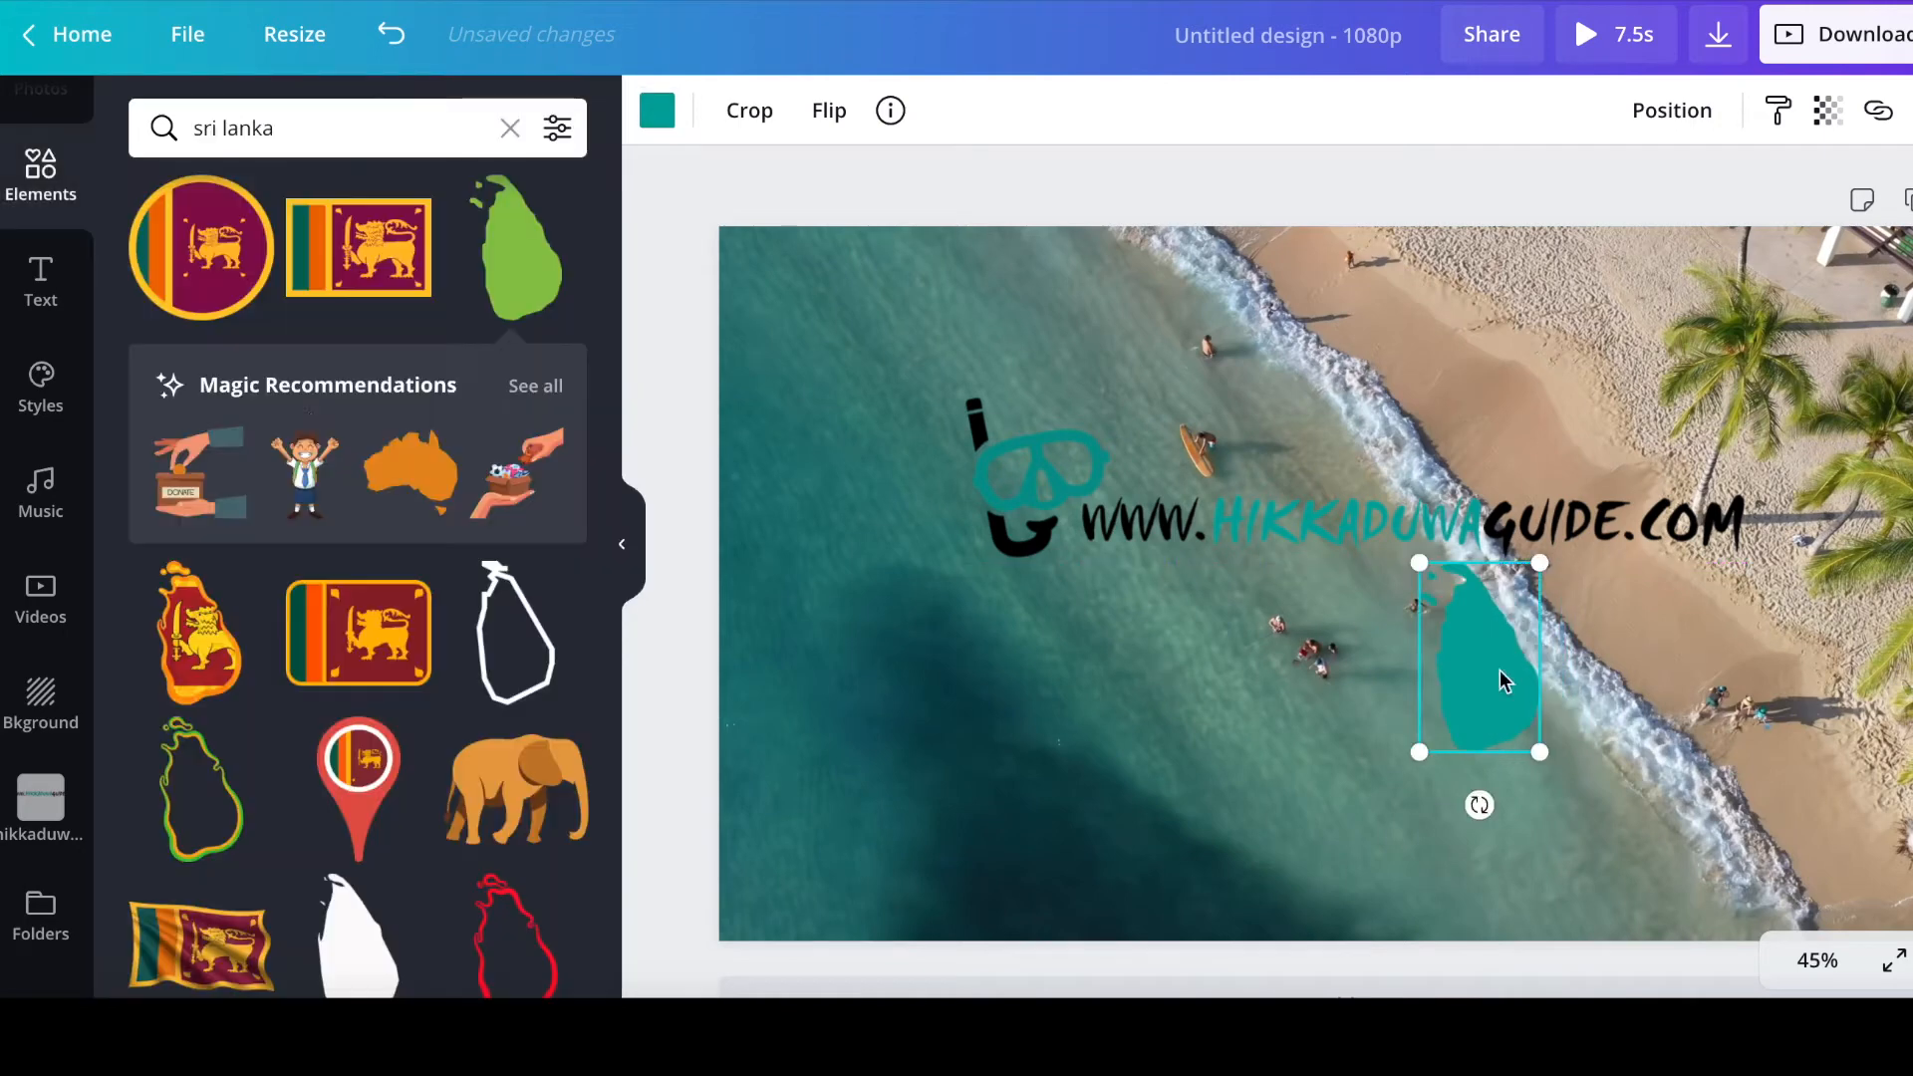
# Add a heading reading "Travel" beside the map graphic and set its font size to 70.
pyautogui.click(45, 284)
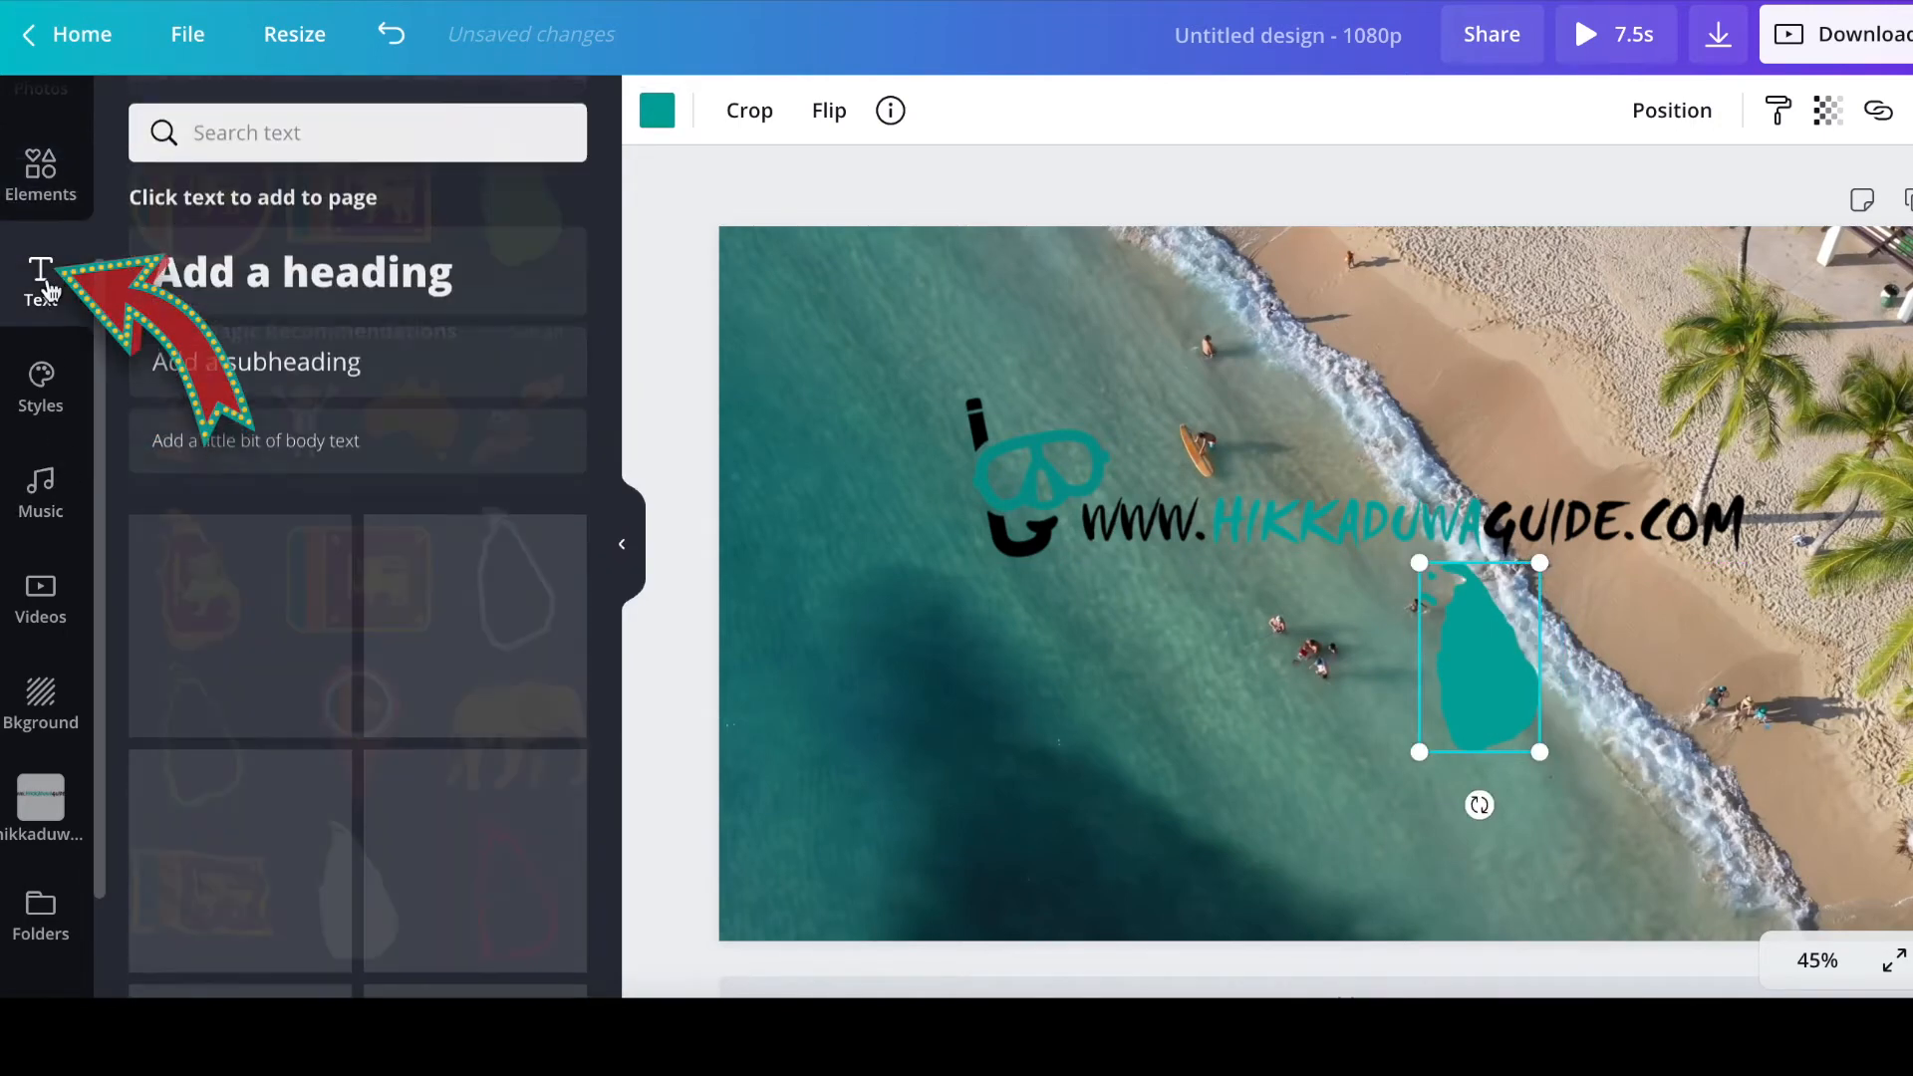
pyautogui.click(340, 305)
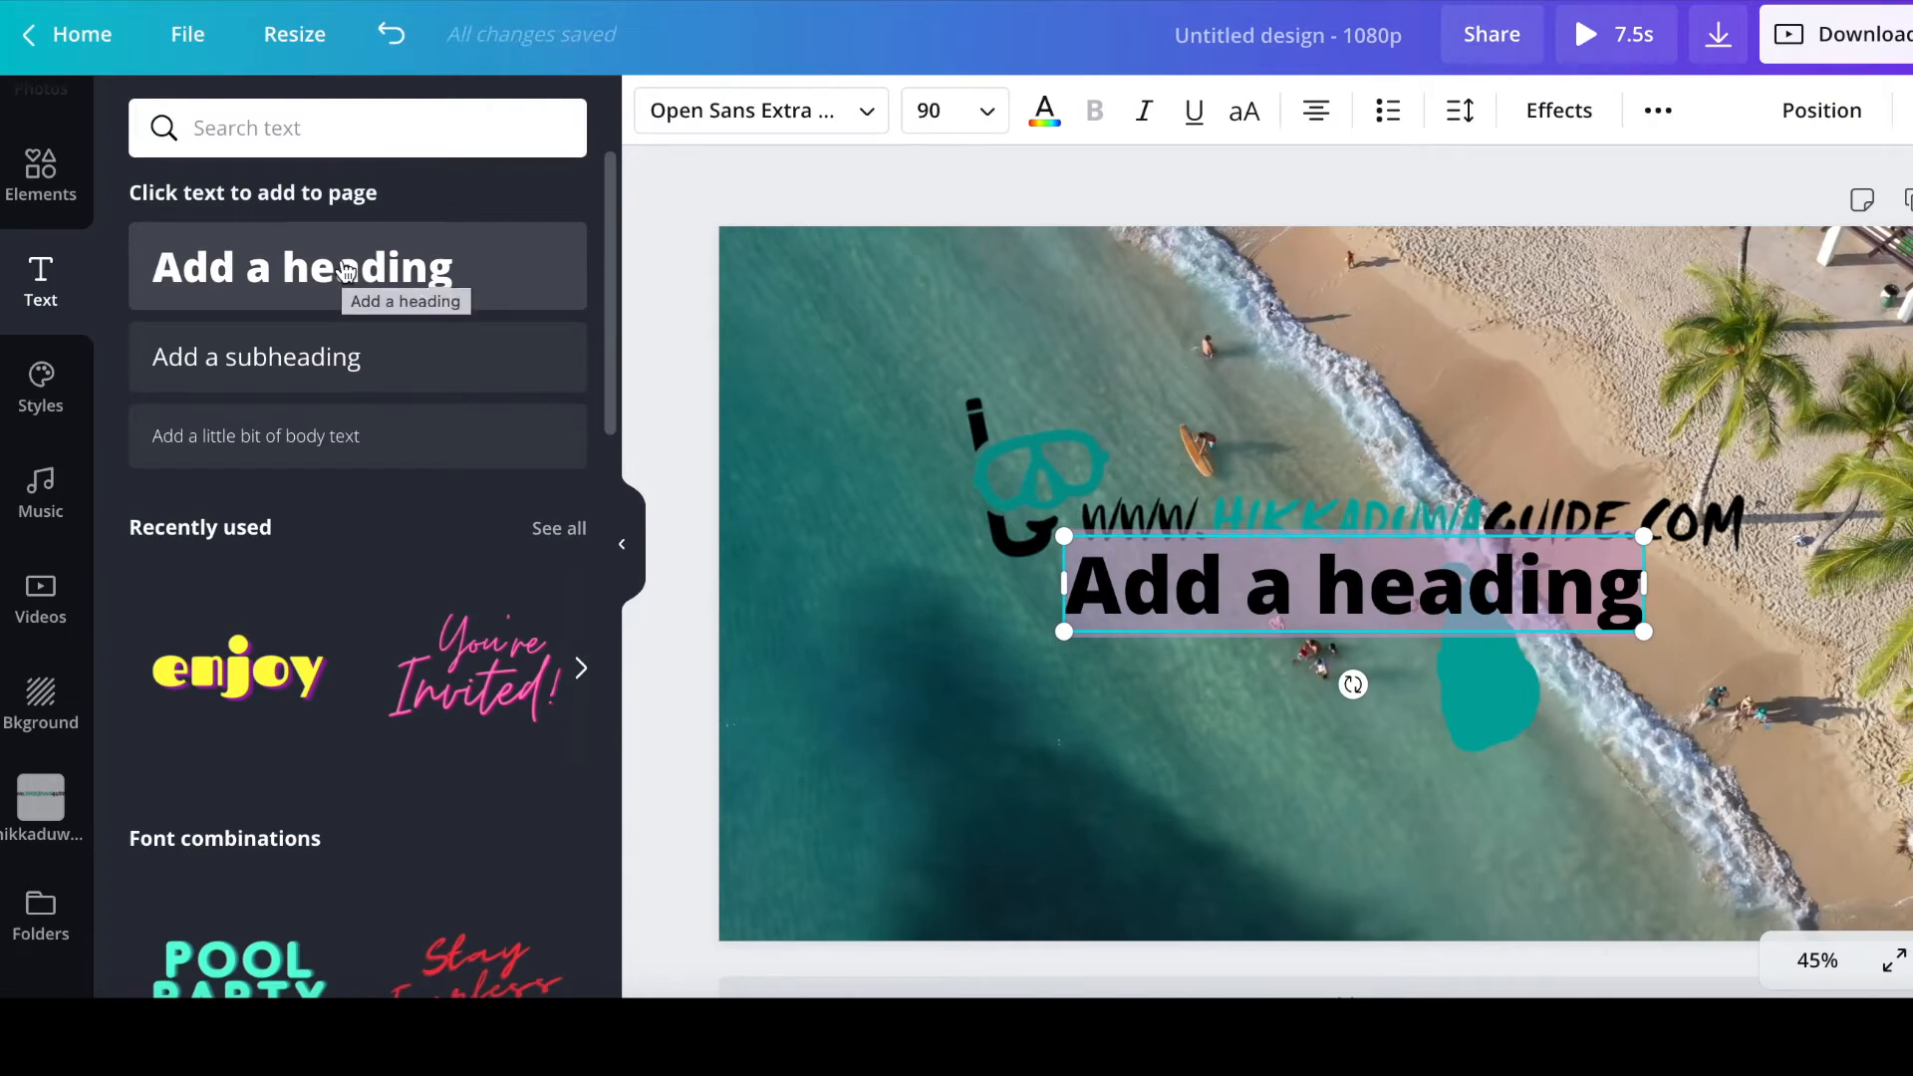
pyautogui.write('Tr')
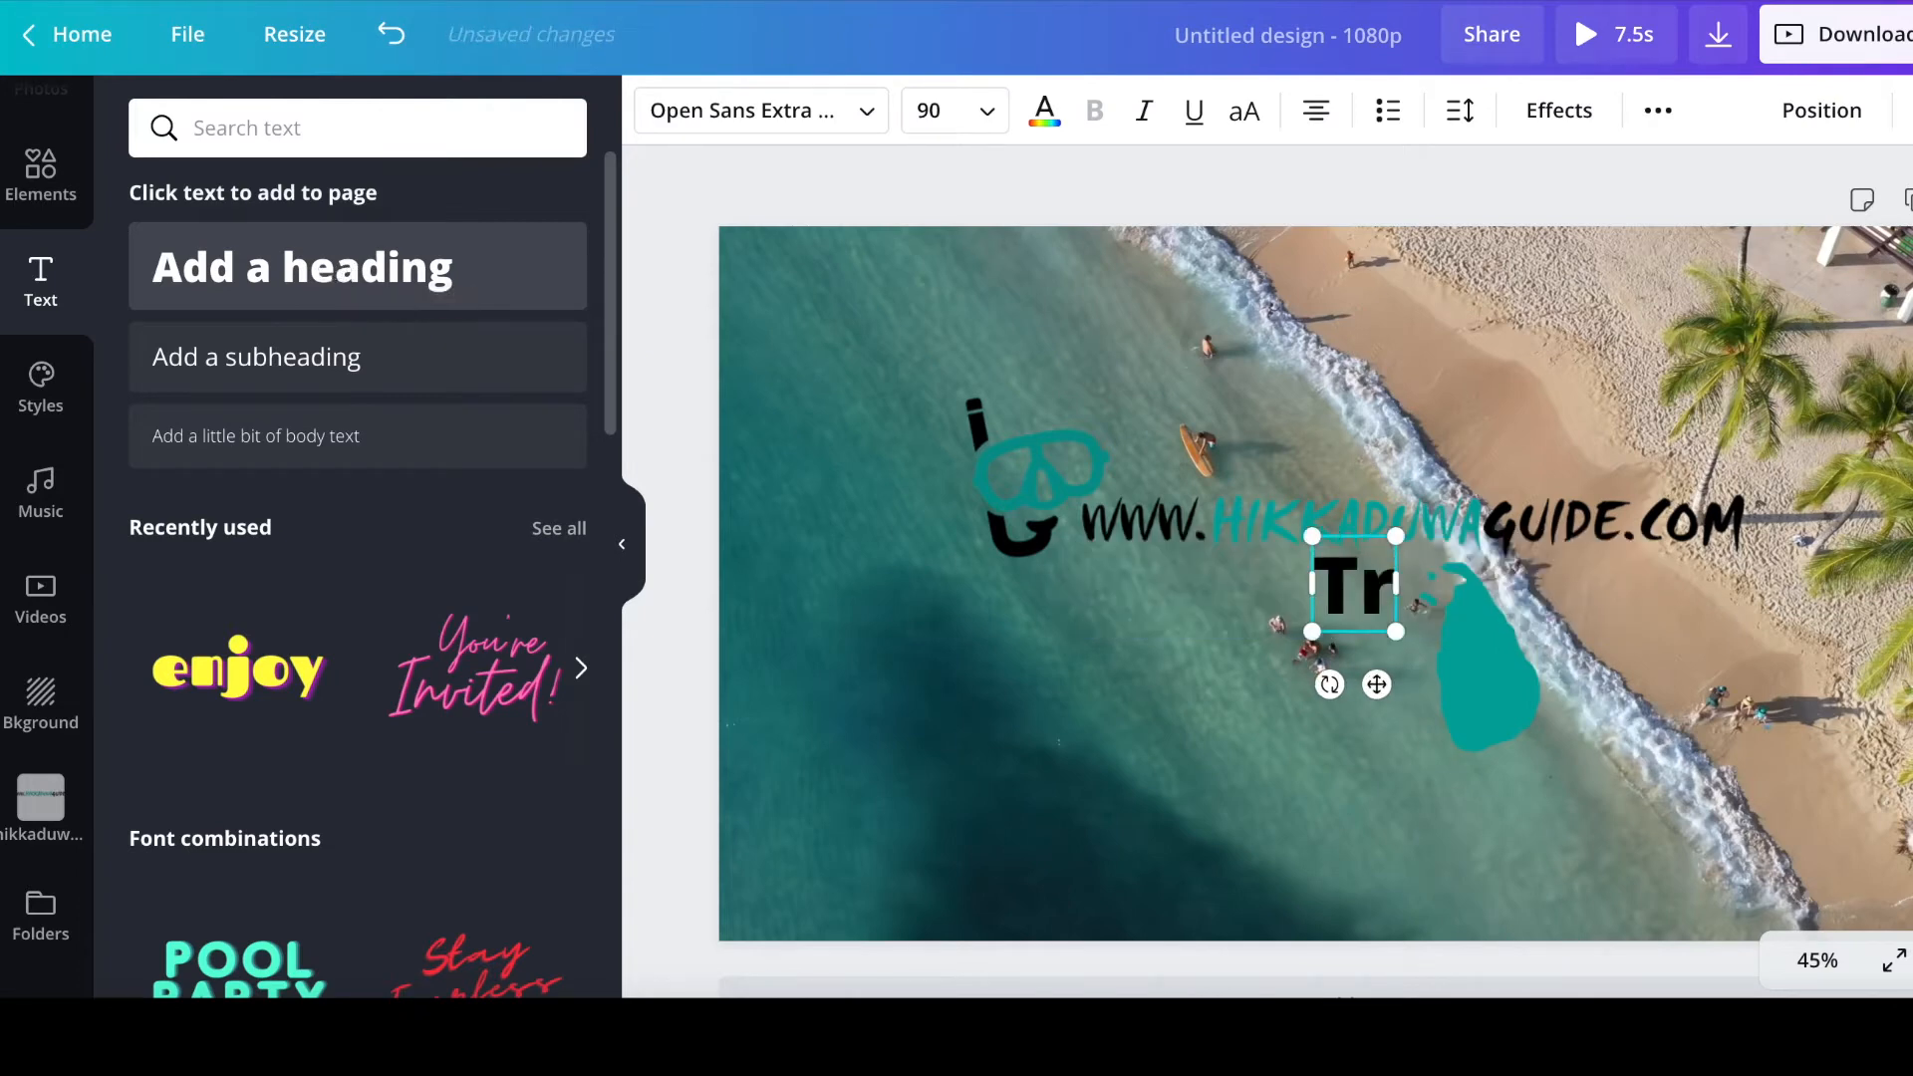
pyautogui.write('avel')
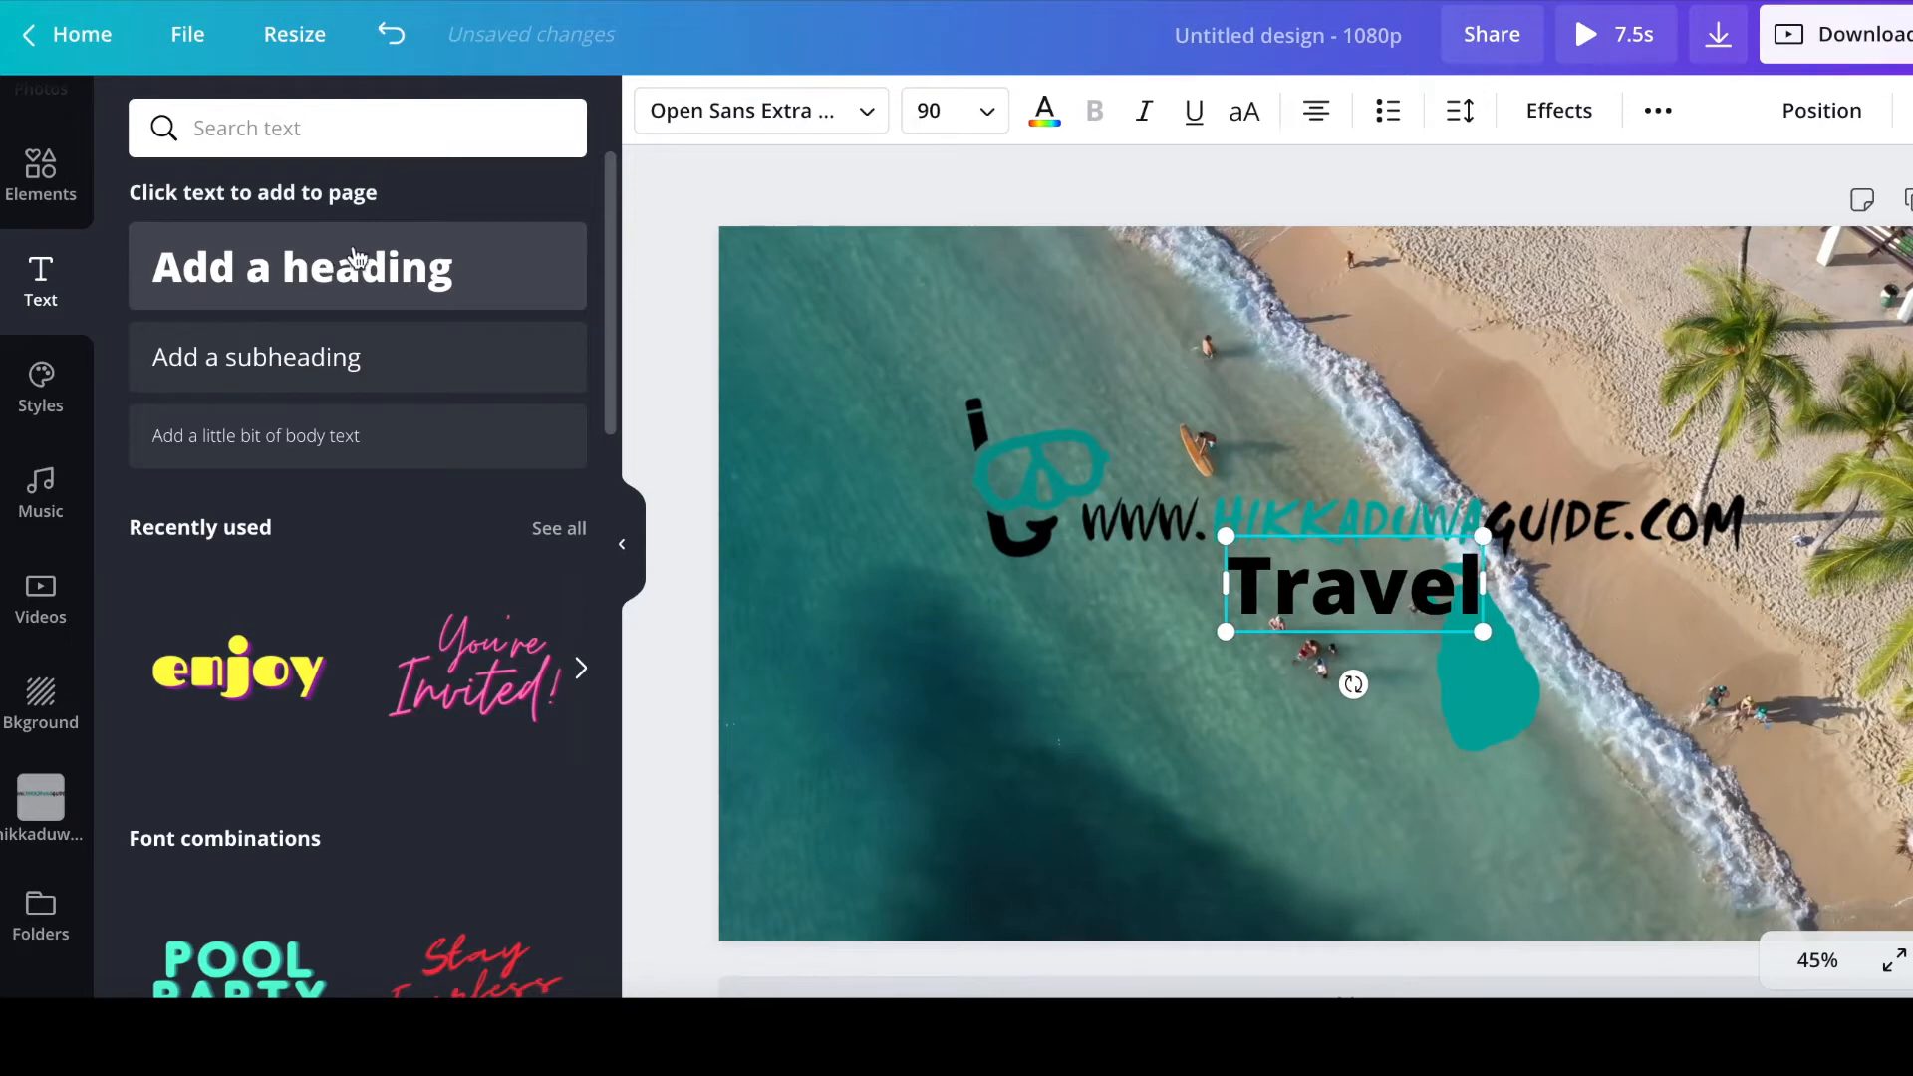
pyautogui.click(931, 110)
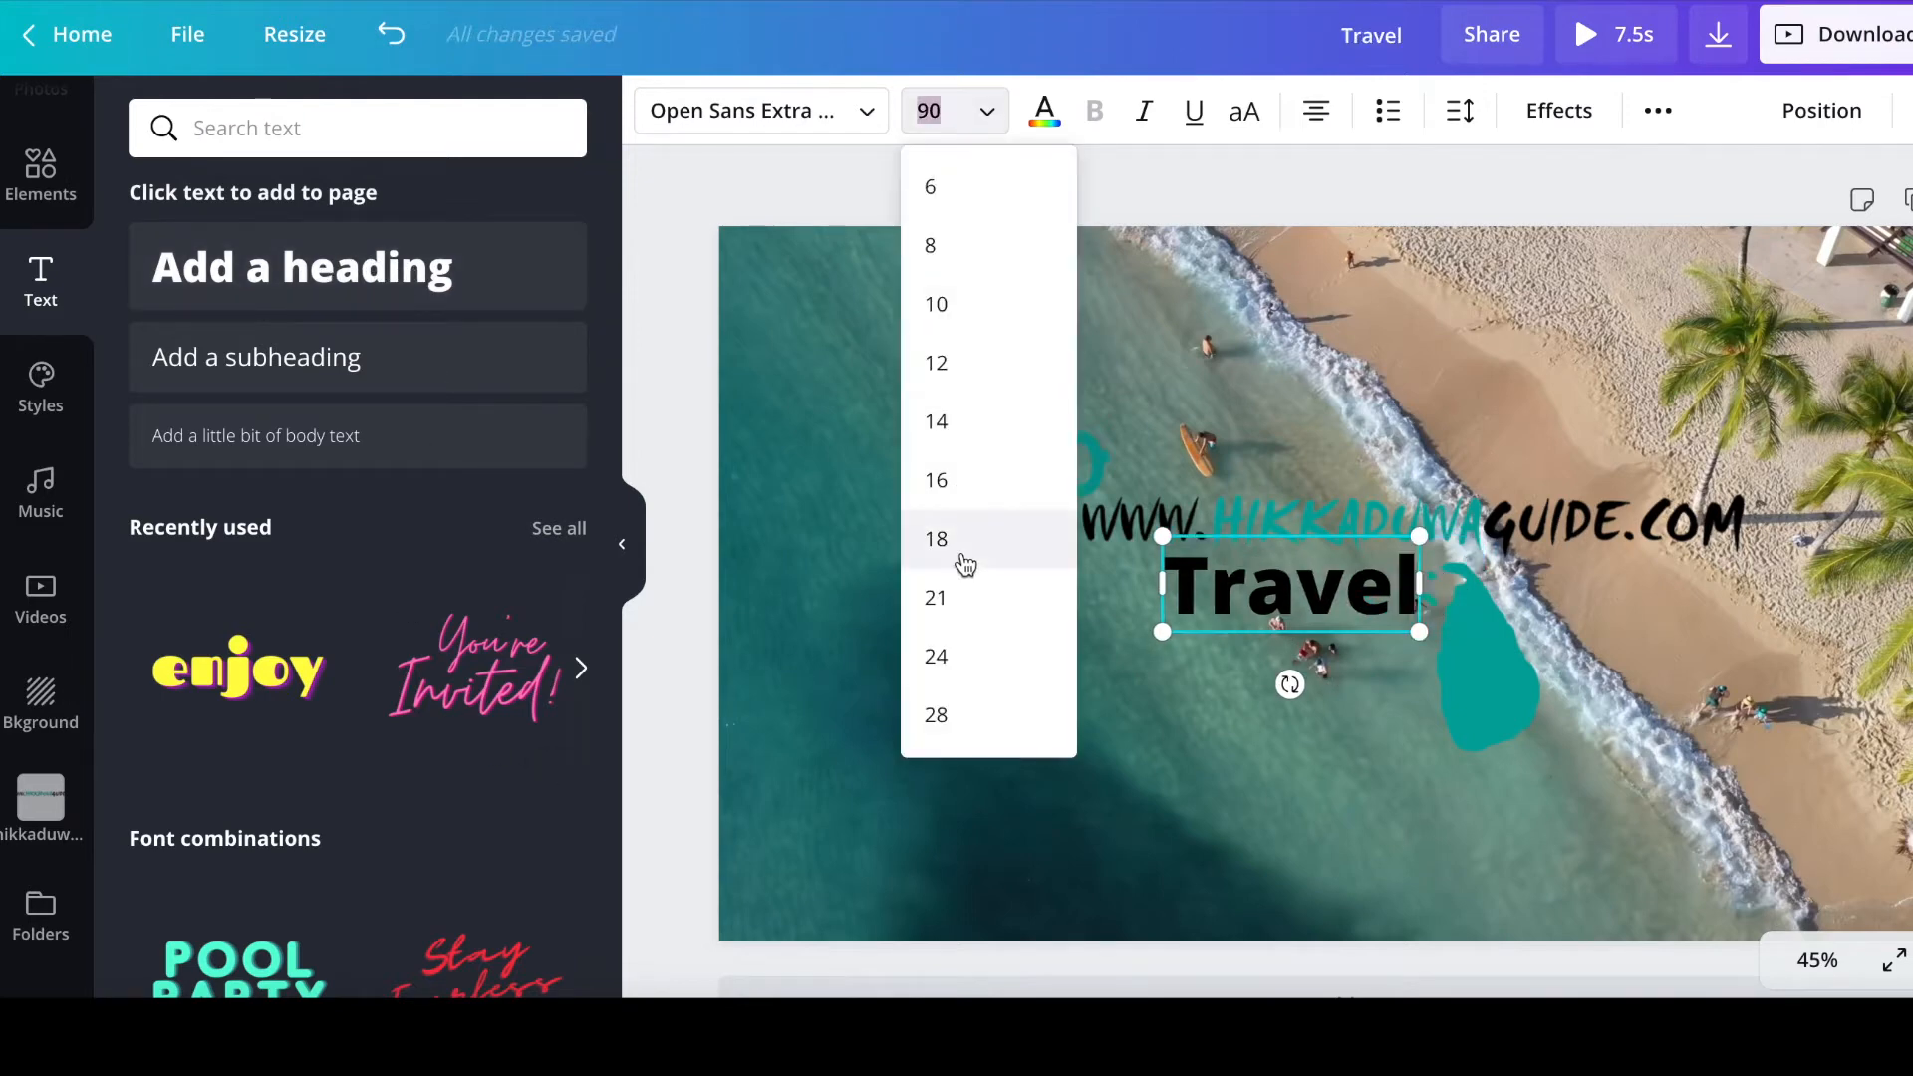
pyautogui.press('Return')
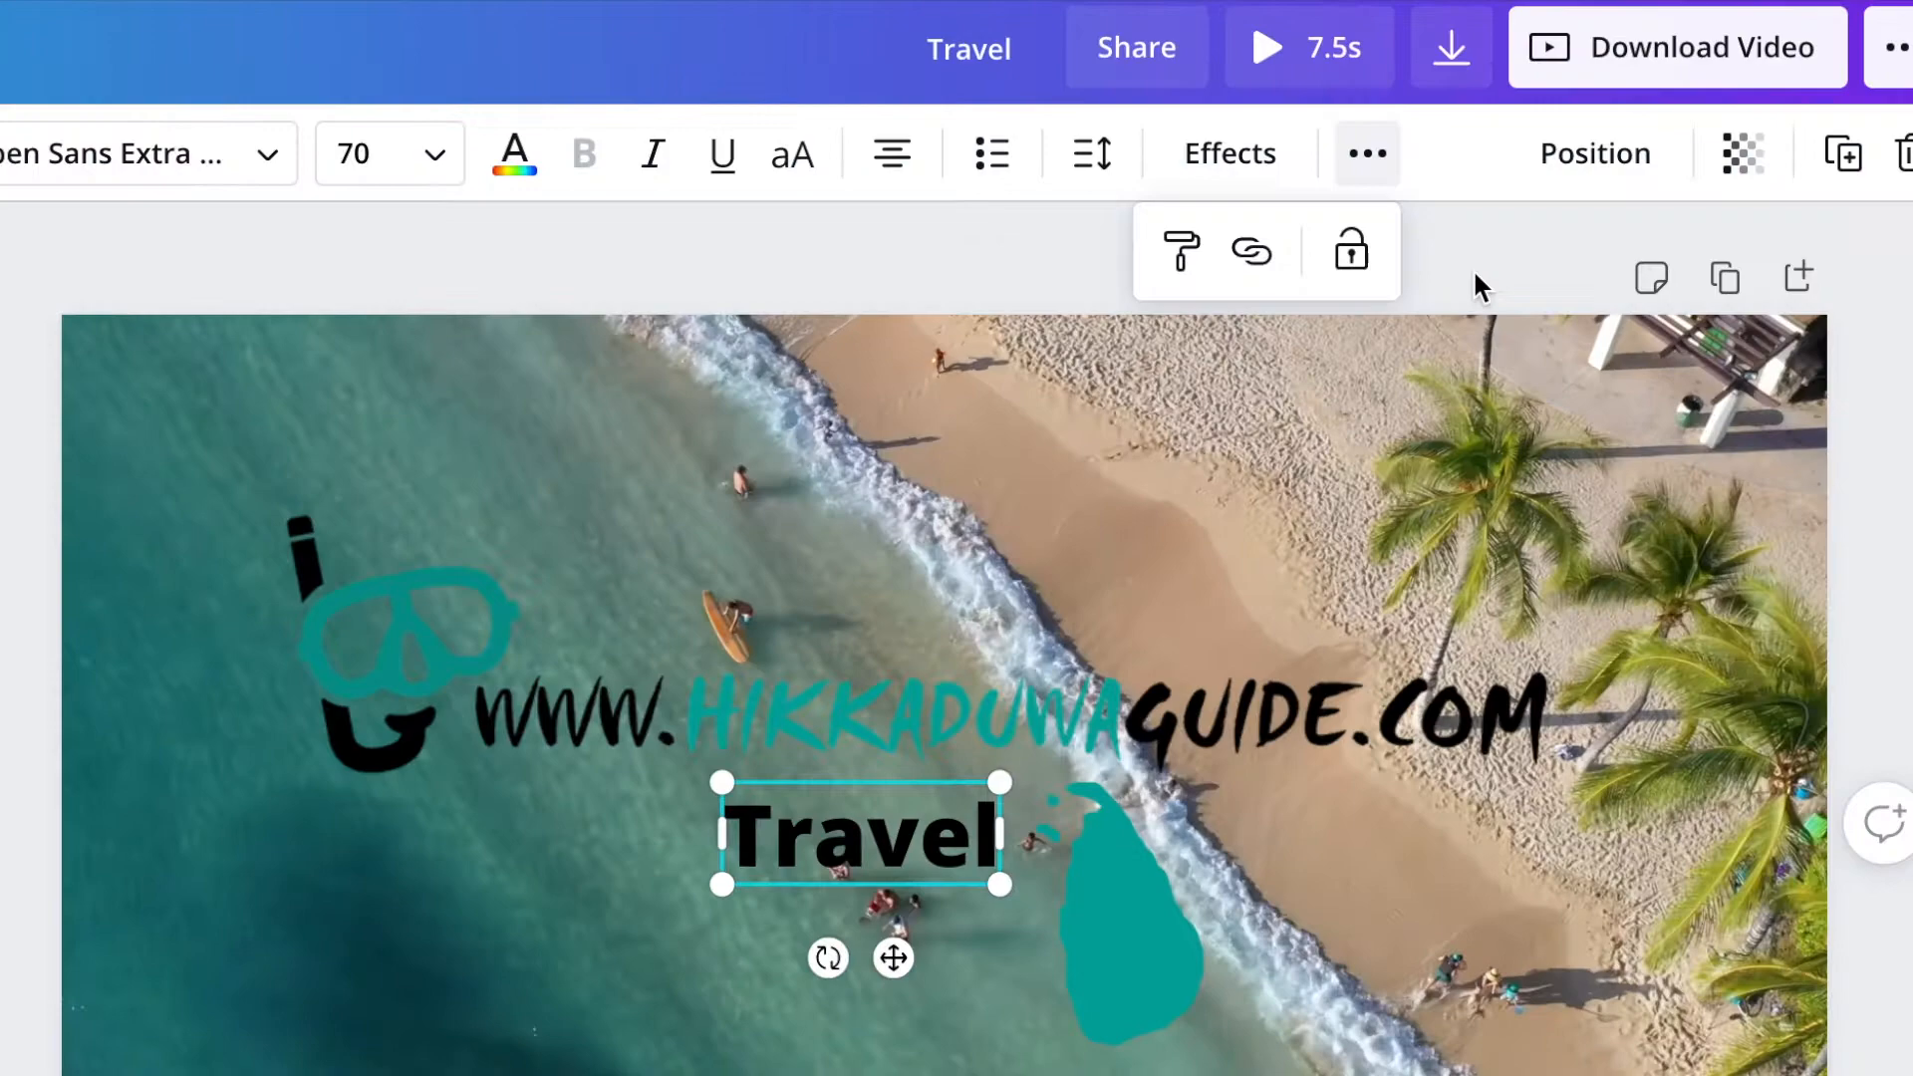
# Duplicate the "Travel" heading, move the copy to the right of the map, and change its text to "Marketing".
pyautogui.click(1733, 198)
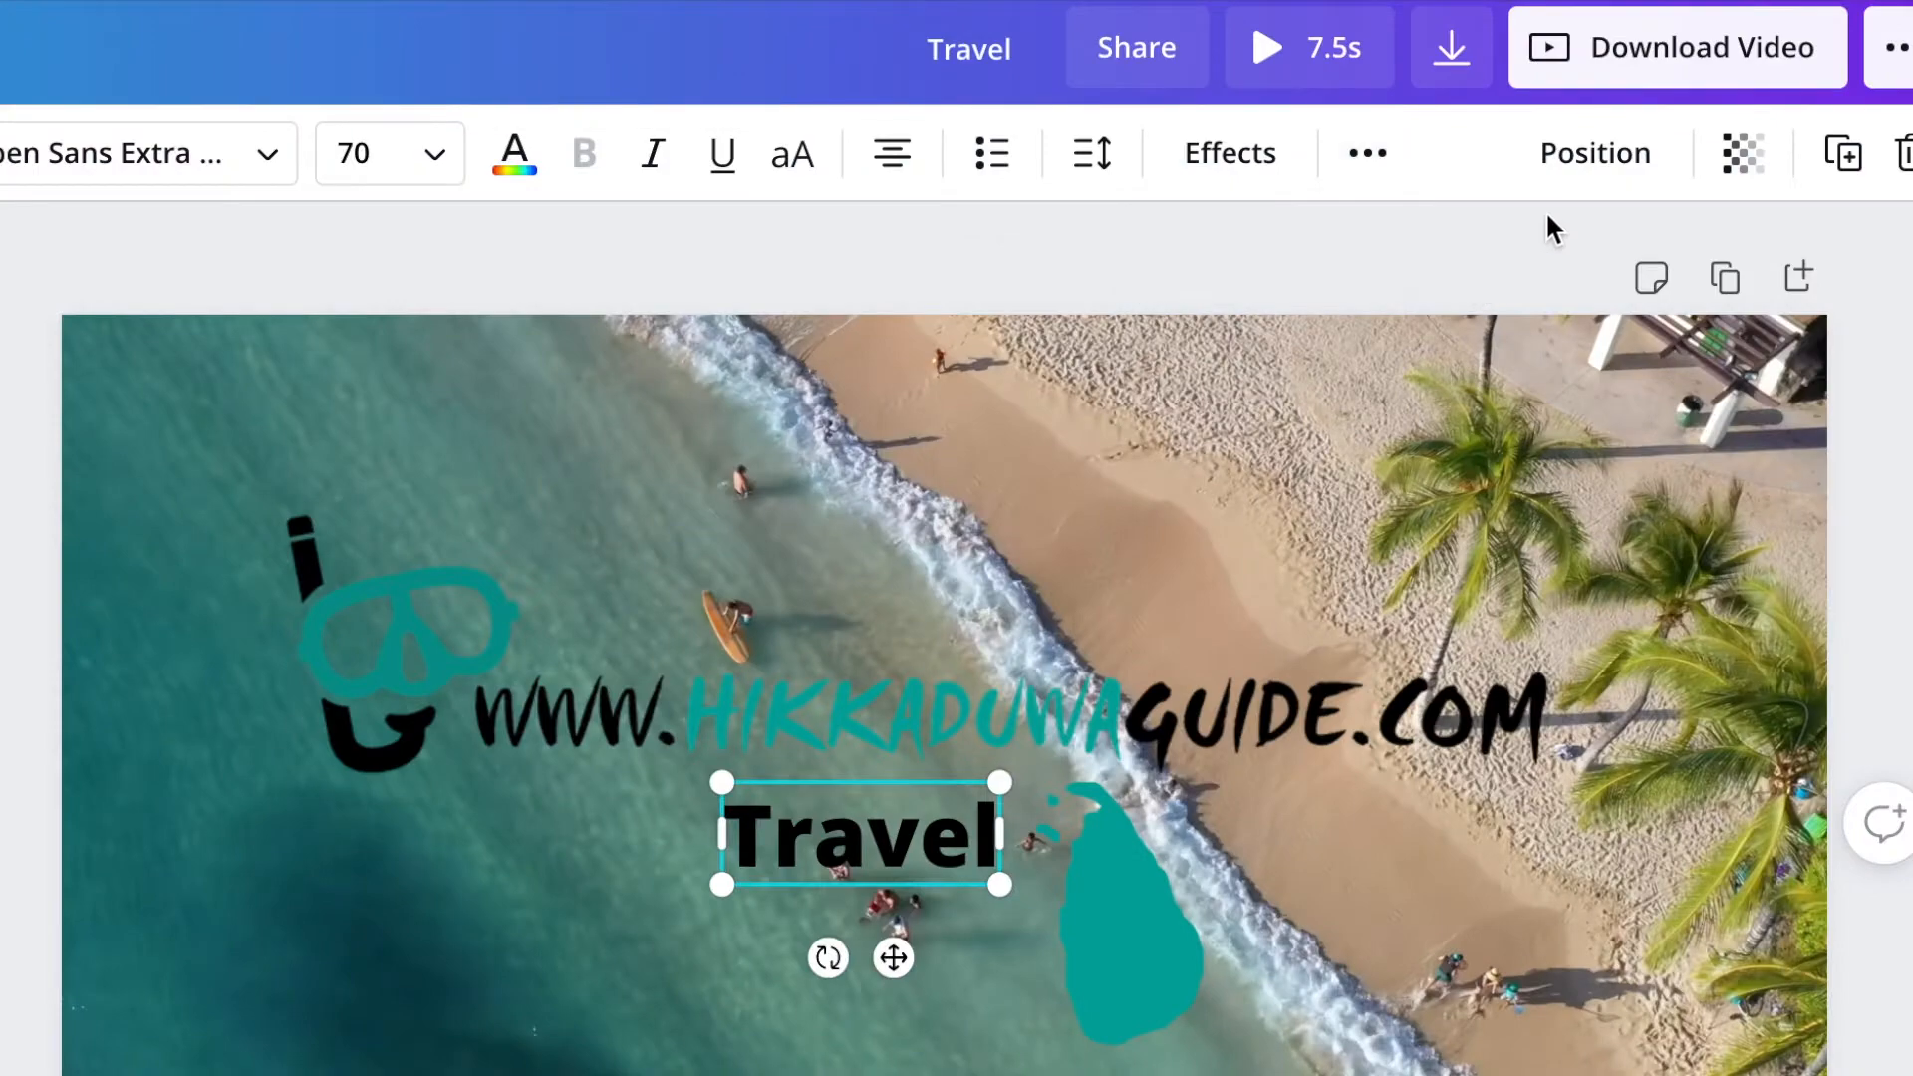
pyautogui.click(1844, 164)
pyautogui.moveTo(1293, 603); pyautogui.dragTo(1654, 650)
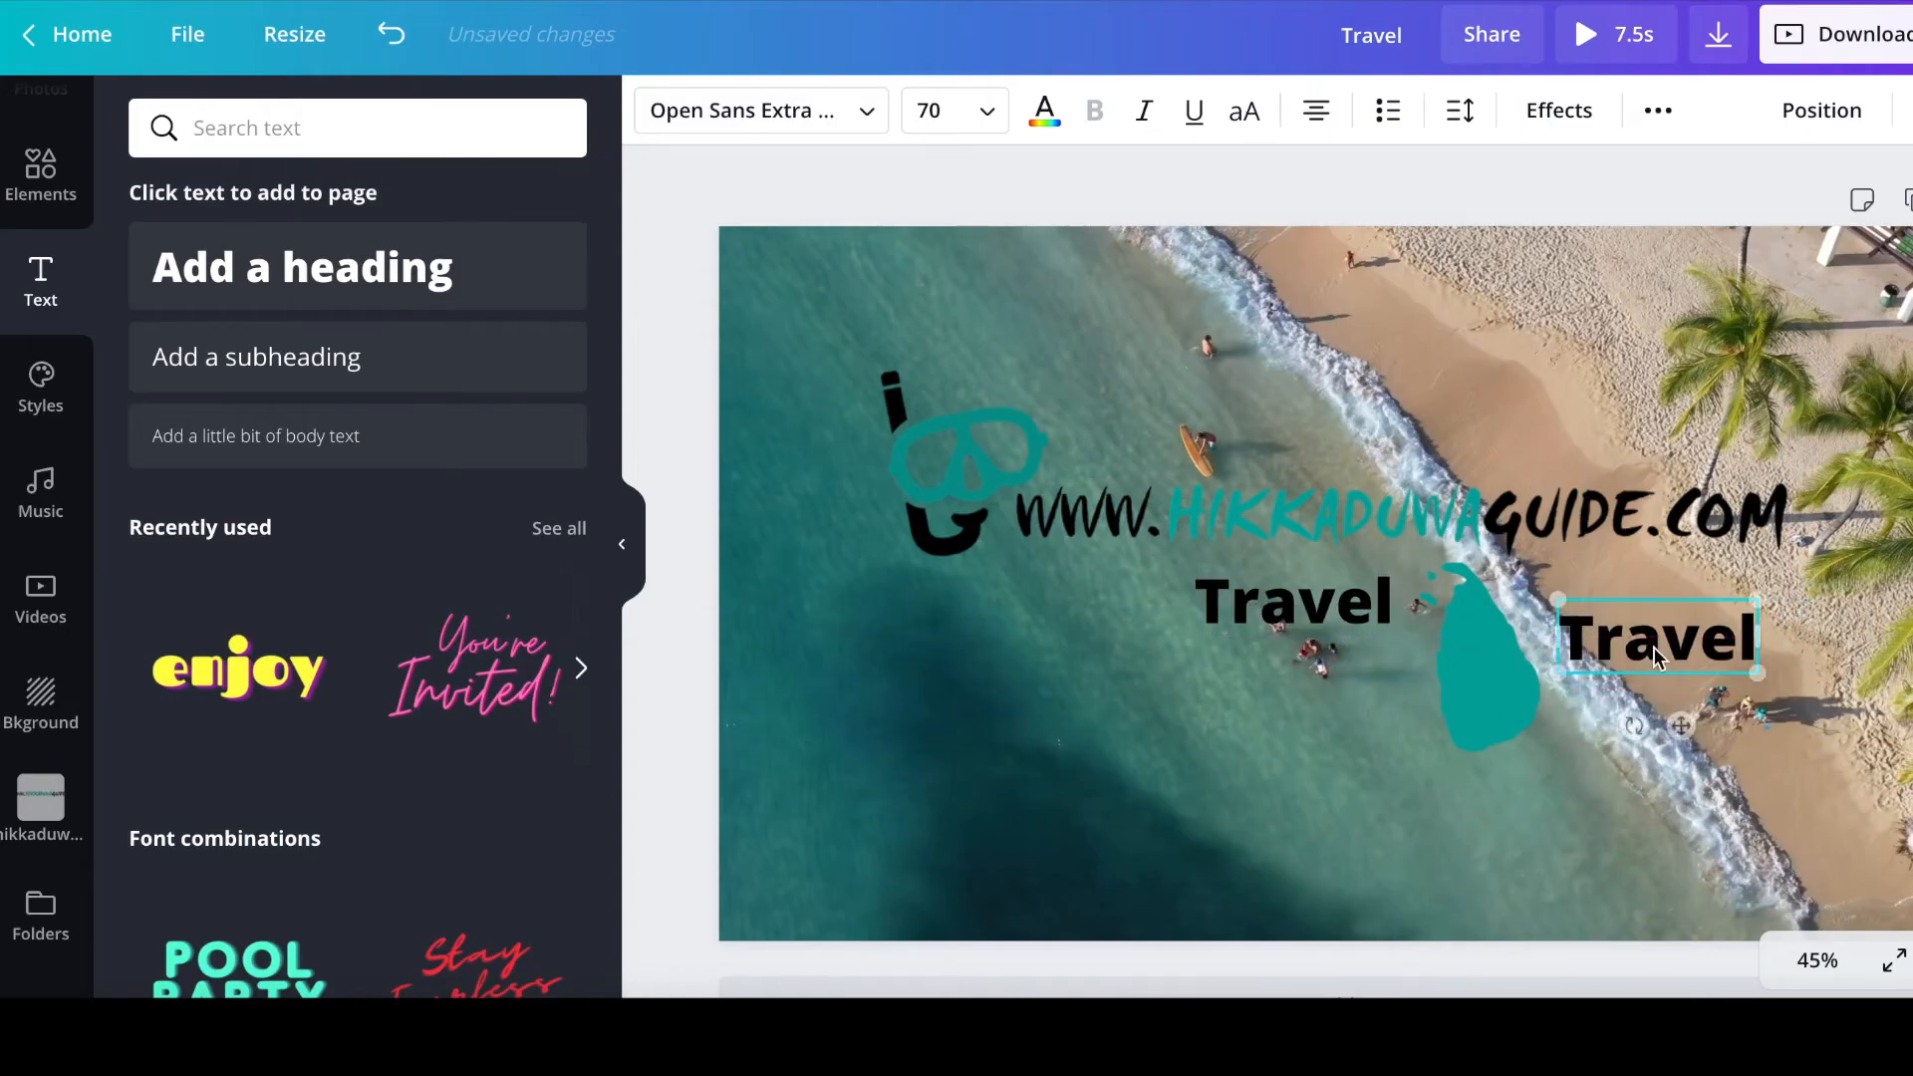
pyautogui.write('Marketing')
# Position "Marketing" to the left of the map just below the logo, and "Travel" to the right of the map.
pyautogui.moveTo(1654, 622); pyautogui.dragTo(979, 673)
pyautogui.moveTo(1270, 625); pyautogui.dragTo(1645, 642)
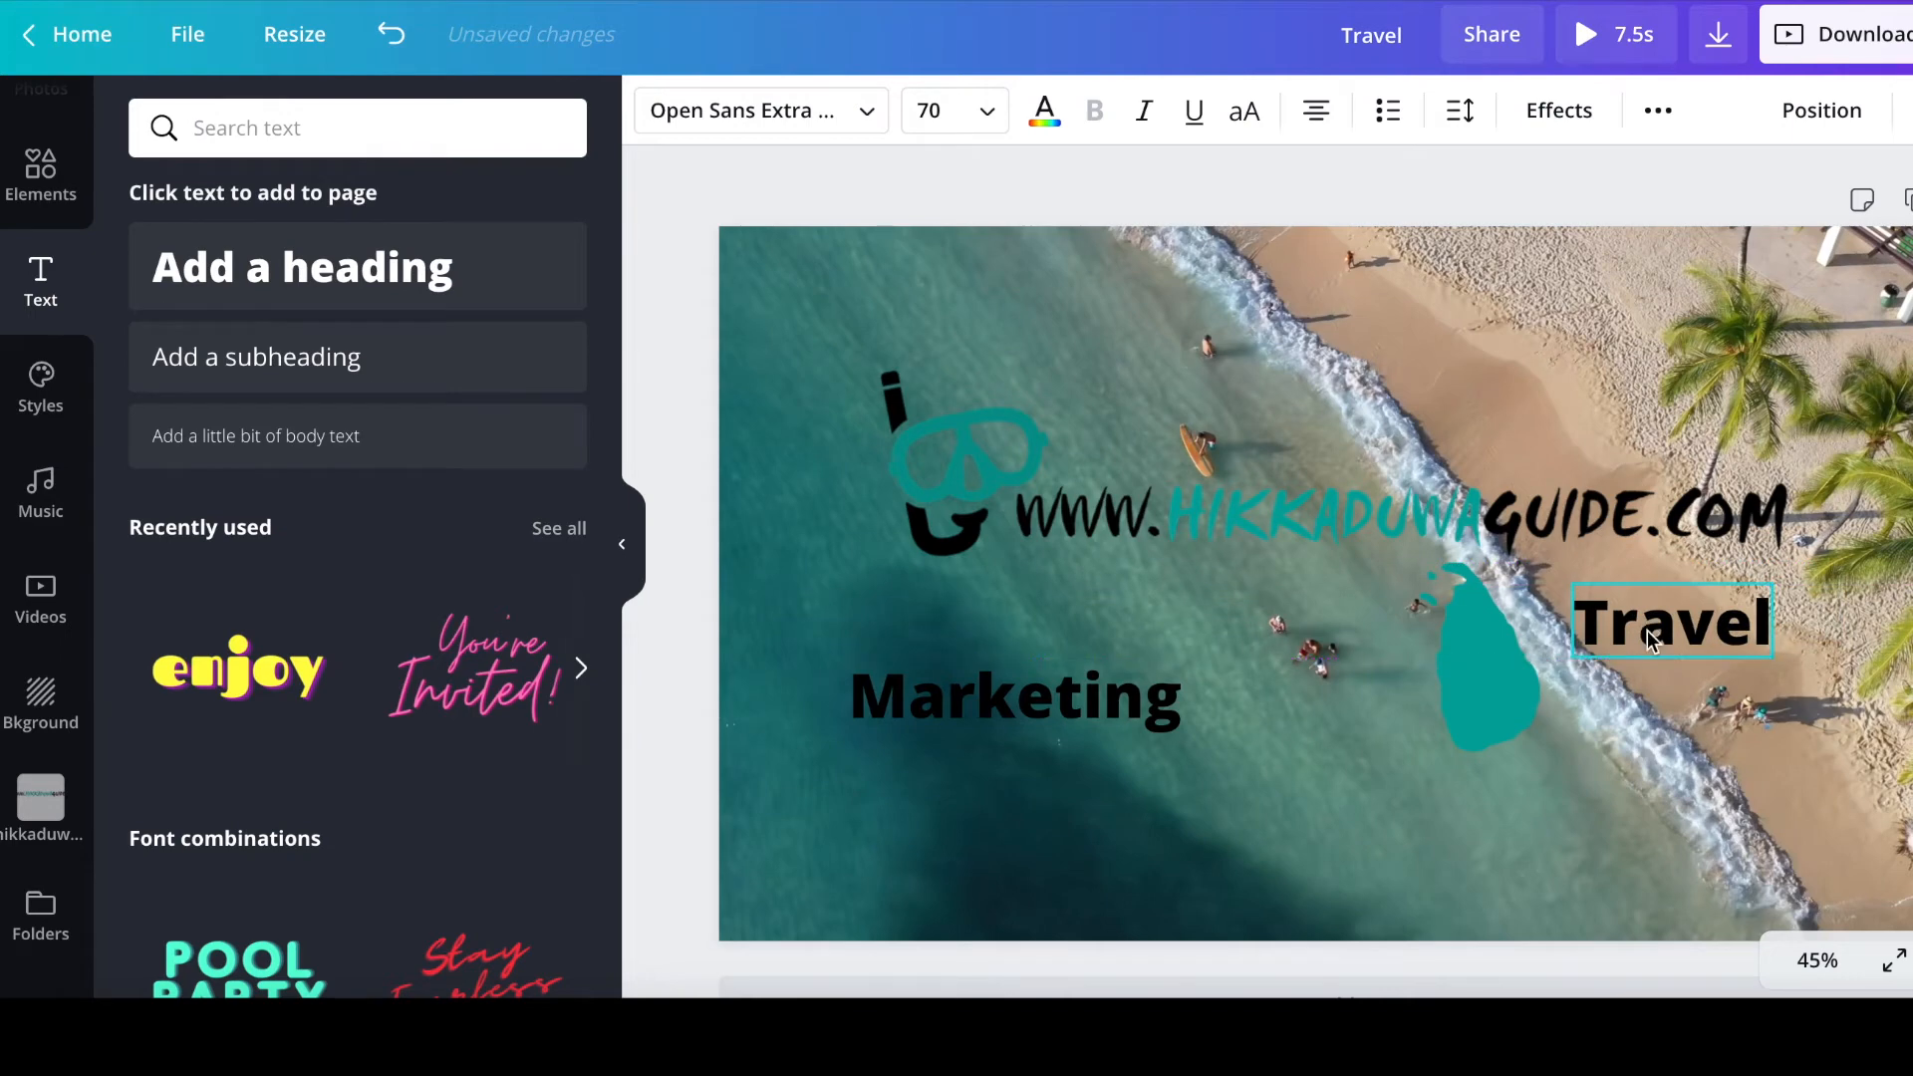
pyautogui.moveTo(1654, 617); pyautogui.dragTo(1636, 669)
pyautogui.moveTo(1180, 673); pyautogui.dragTo(1319, 571)
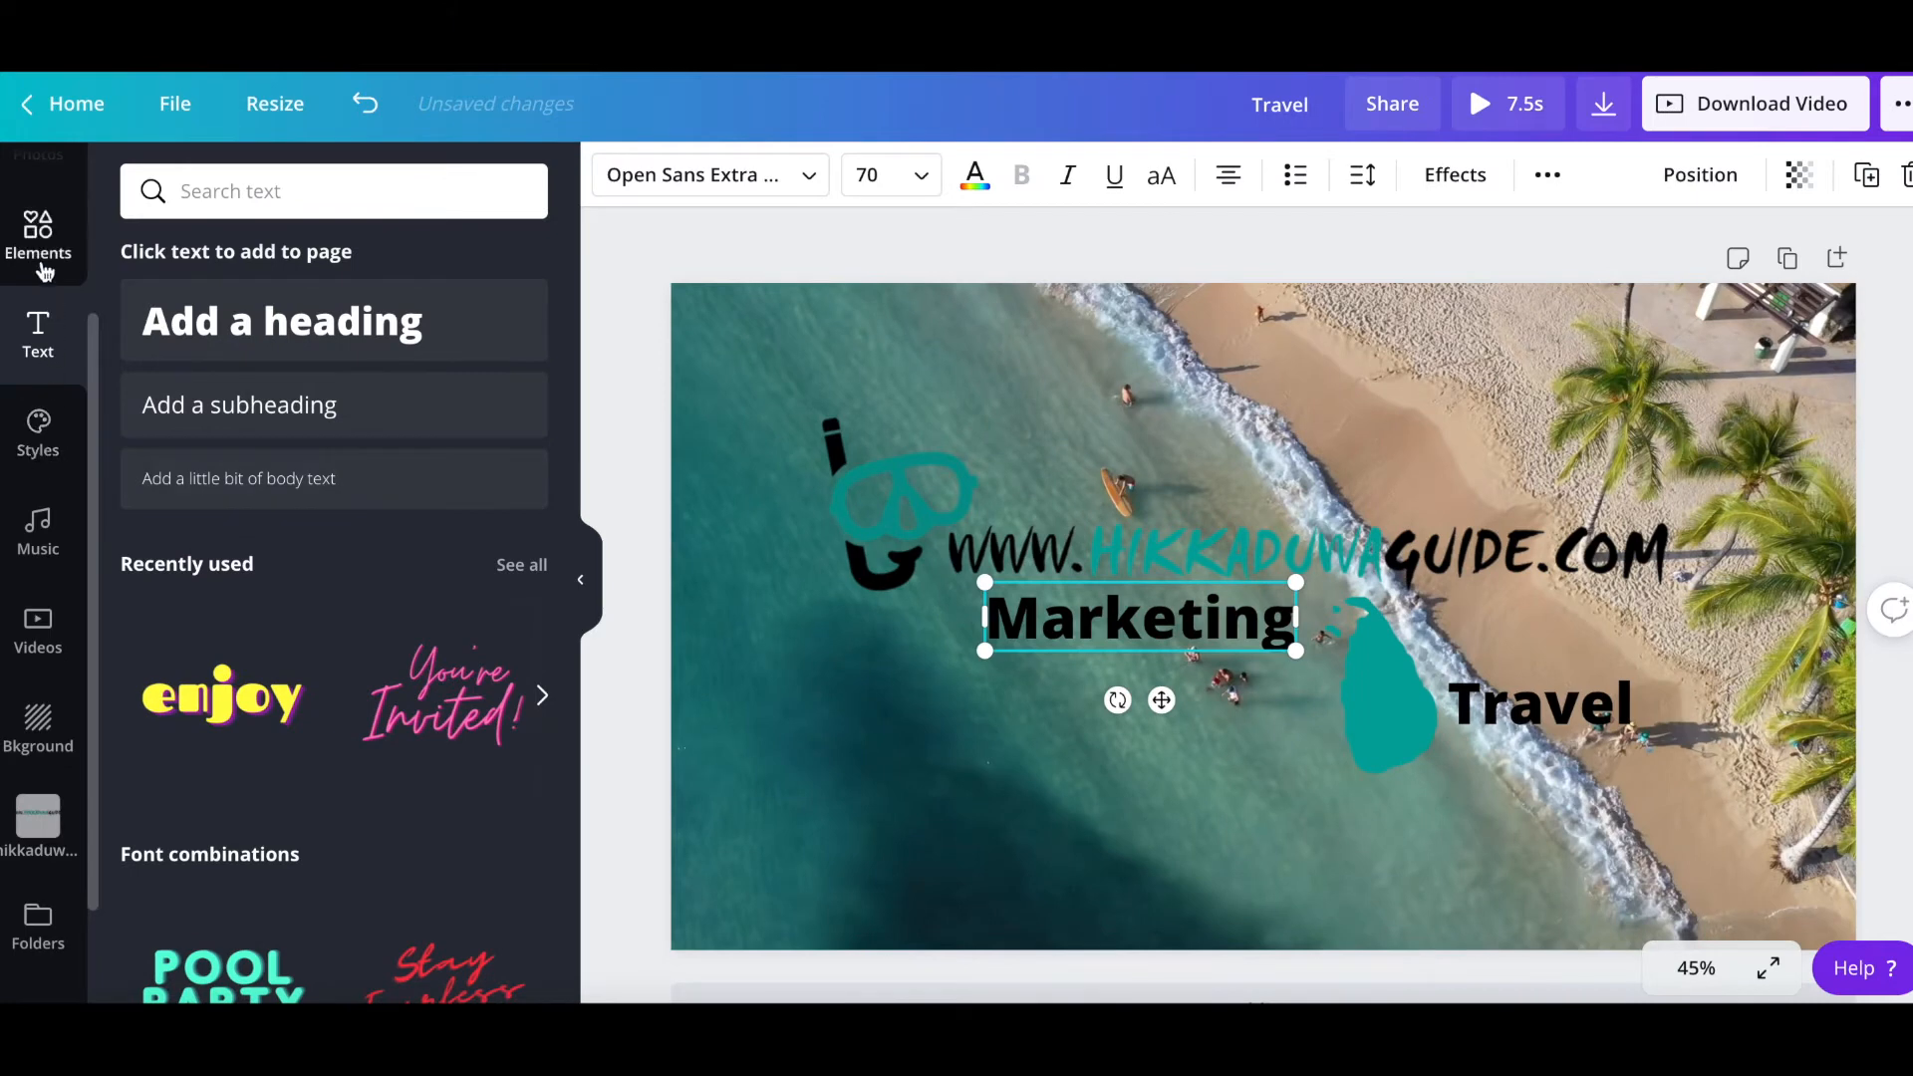
# Search the design elements for "youtube", place the two-tone YouTube logo icon below "Marketing", and shrink it.
pyautogui.click(42, 268)
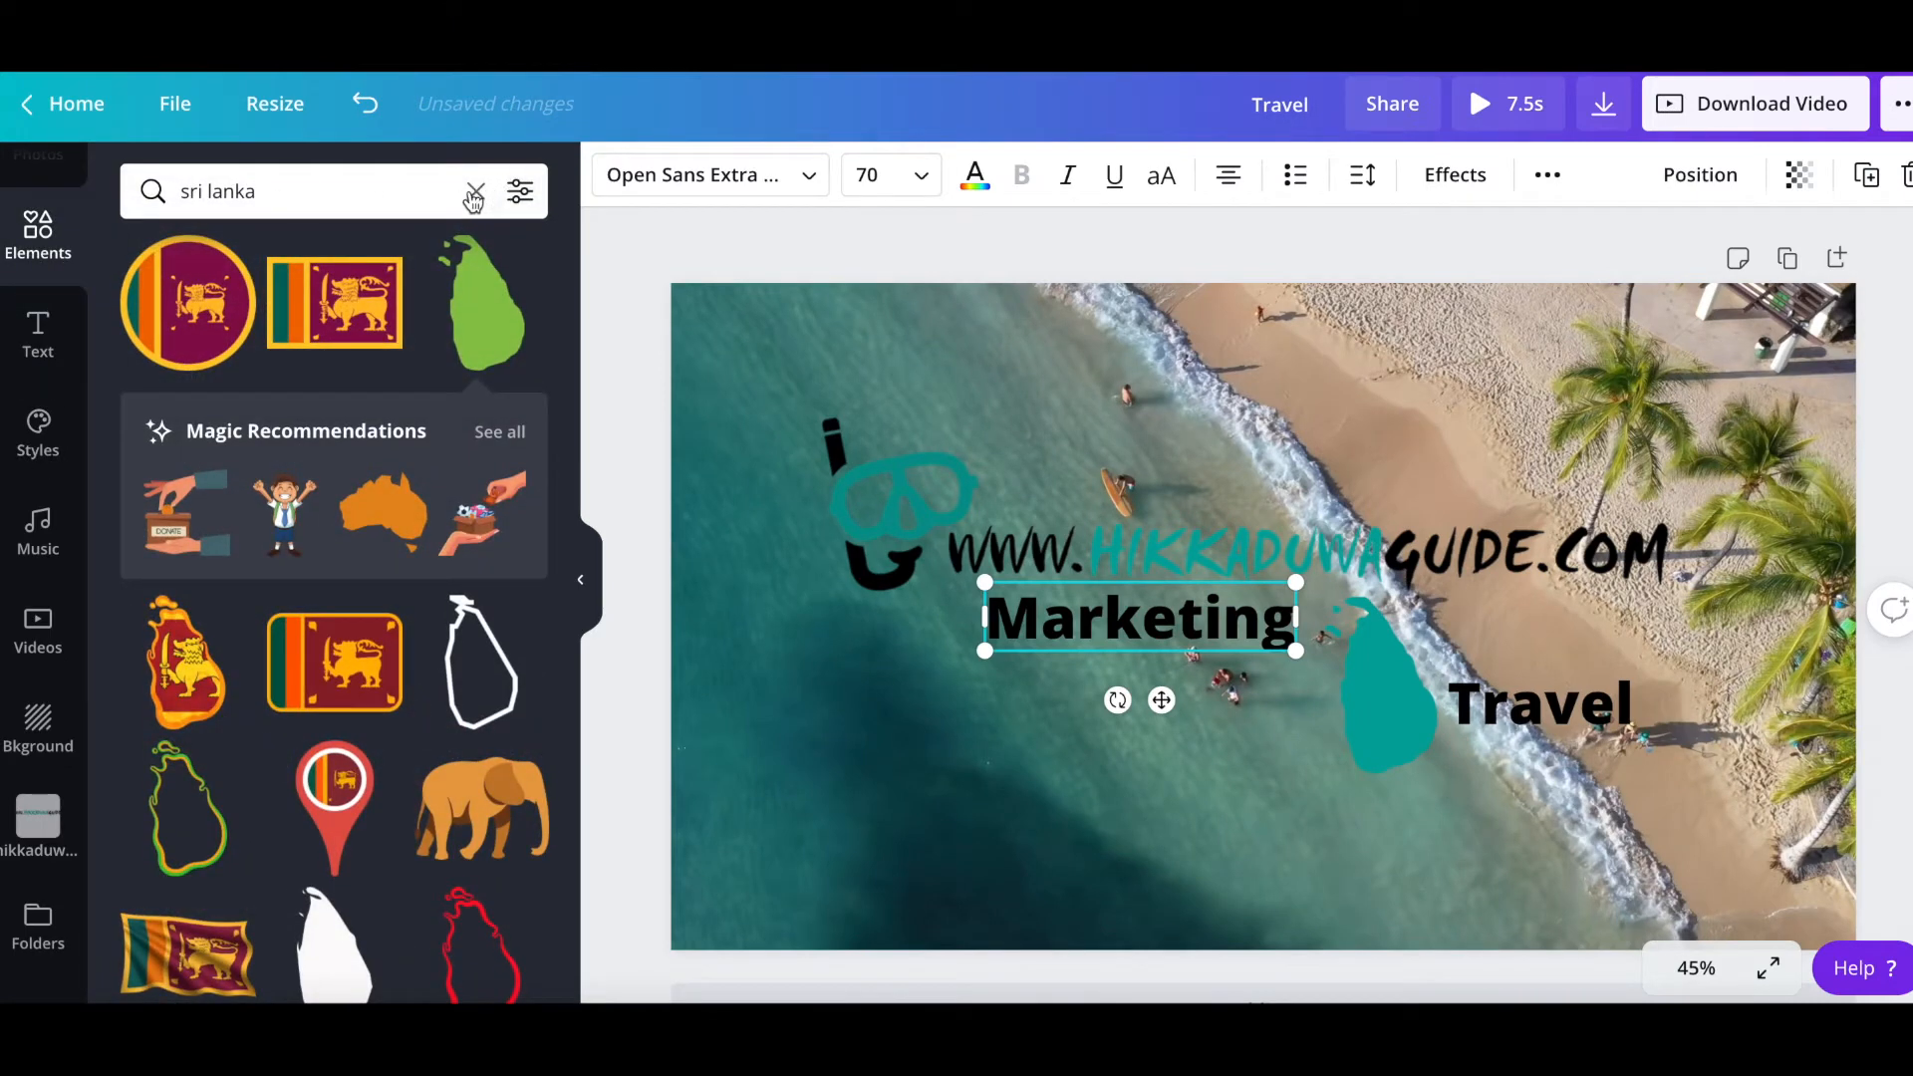
pyautogui.click(474, 193)
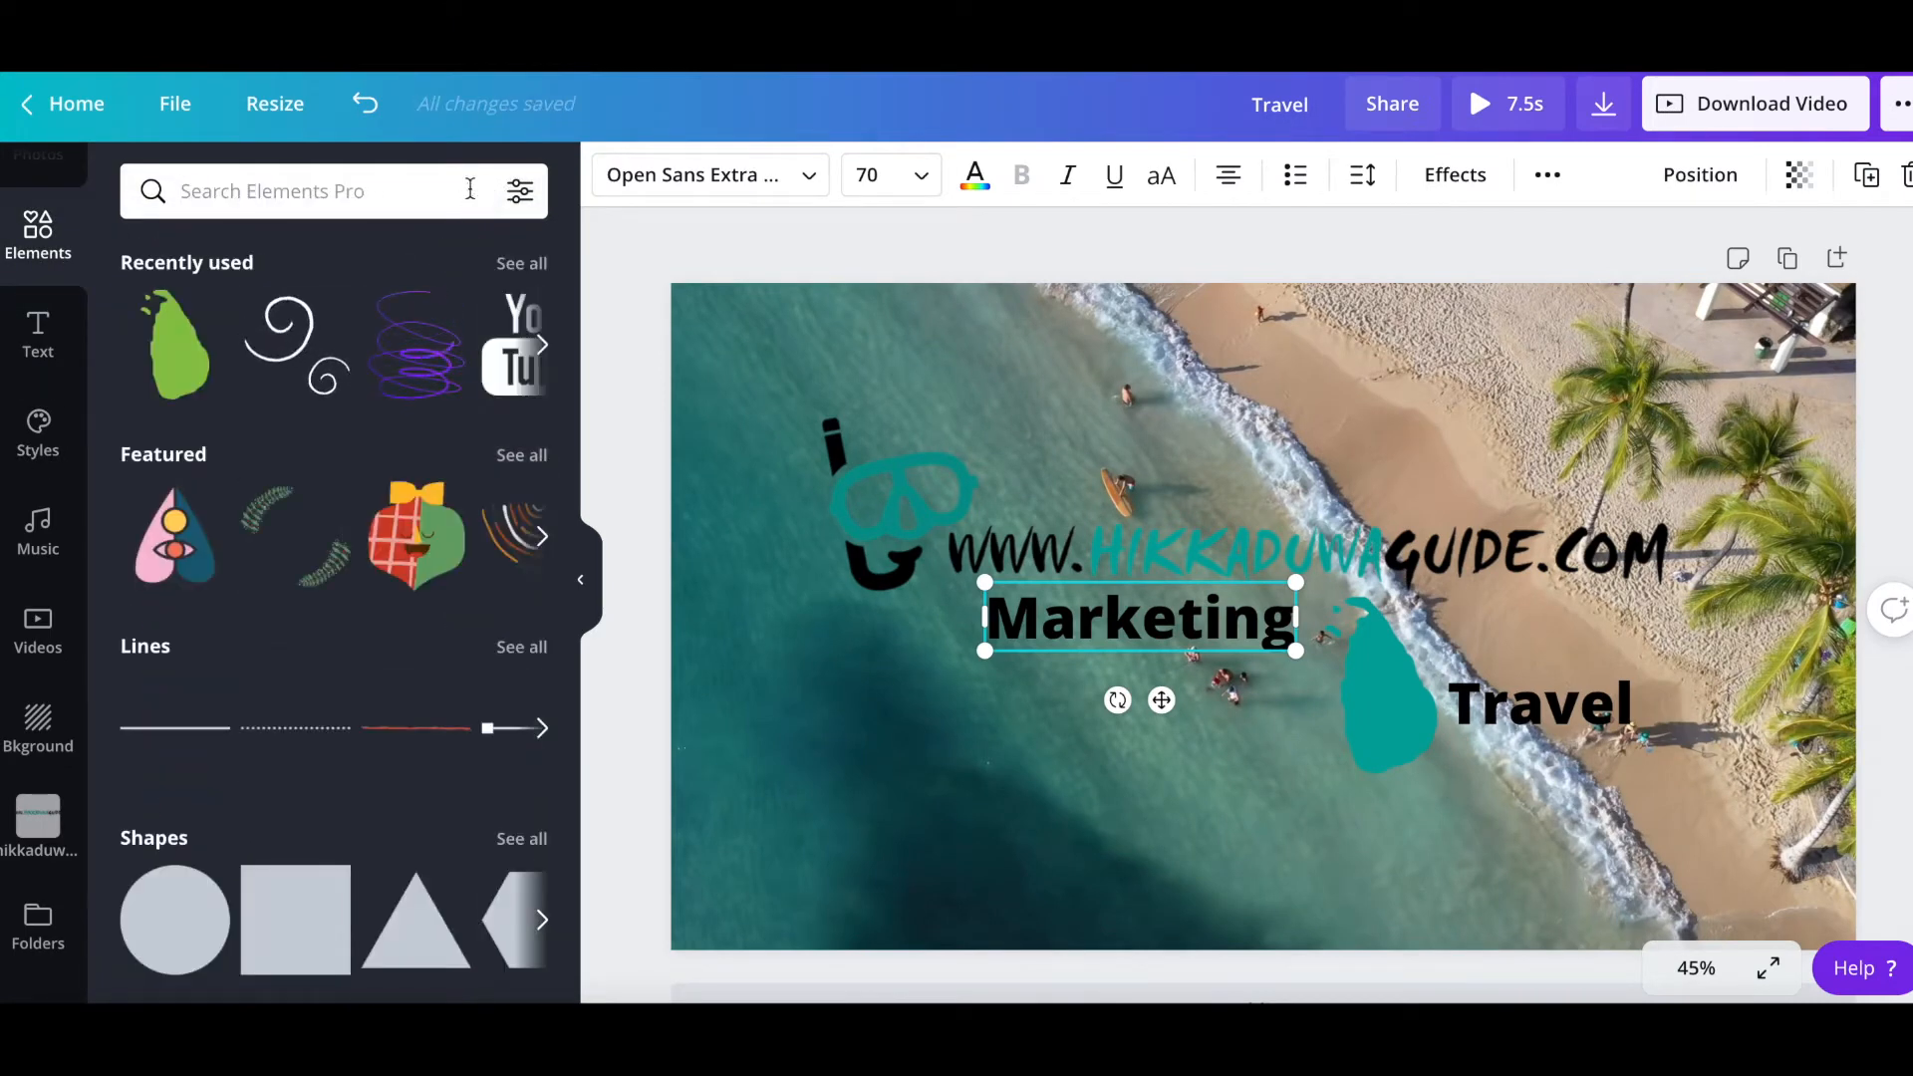
pyautogui.write('youtube')
pyautogui.press('Return')
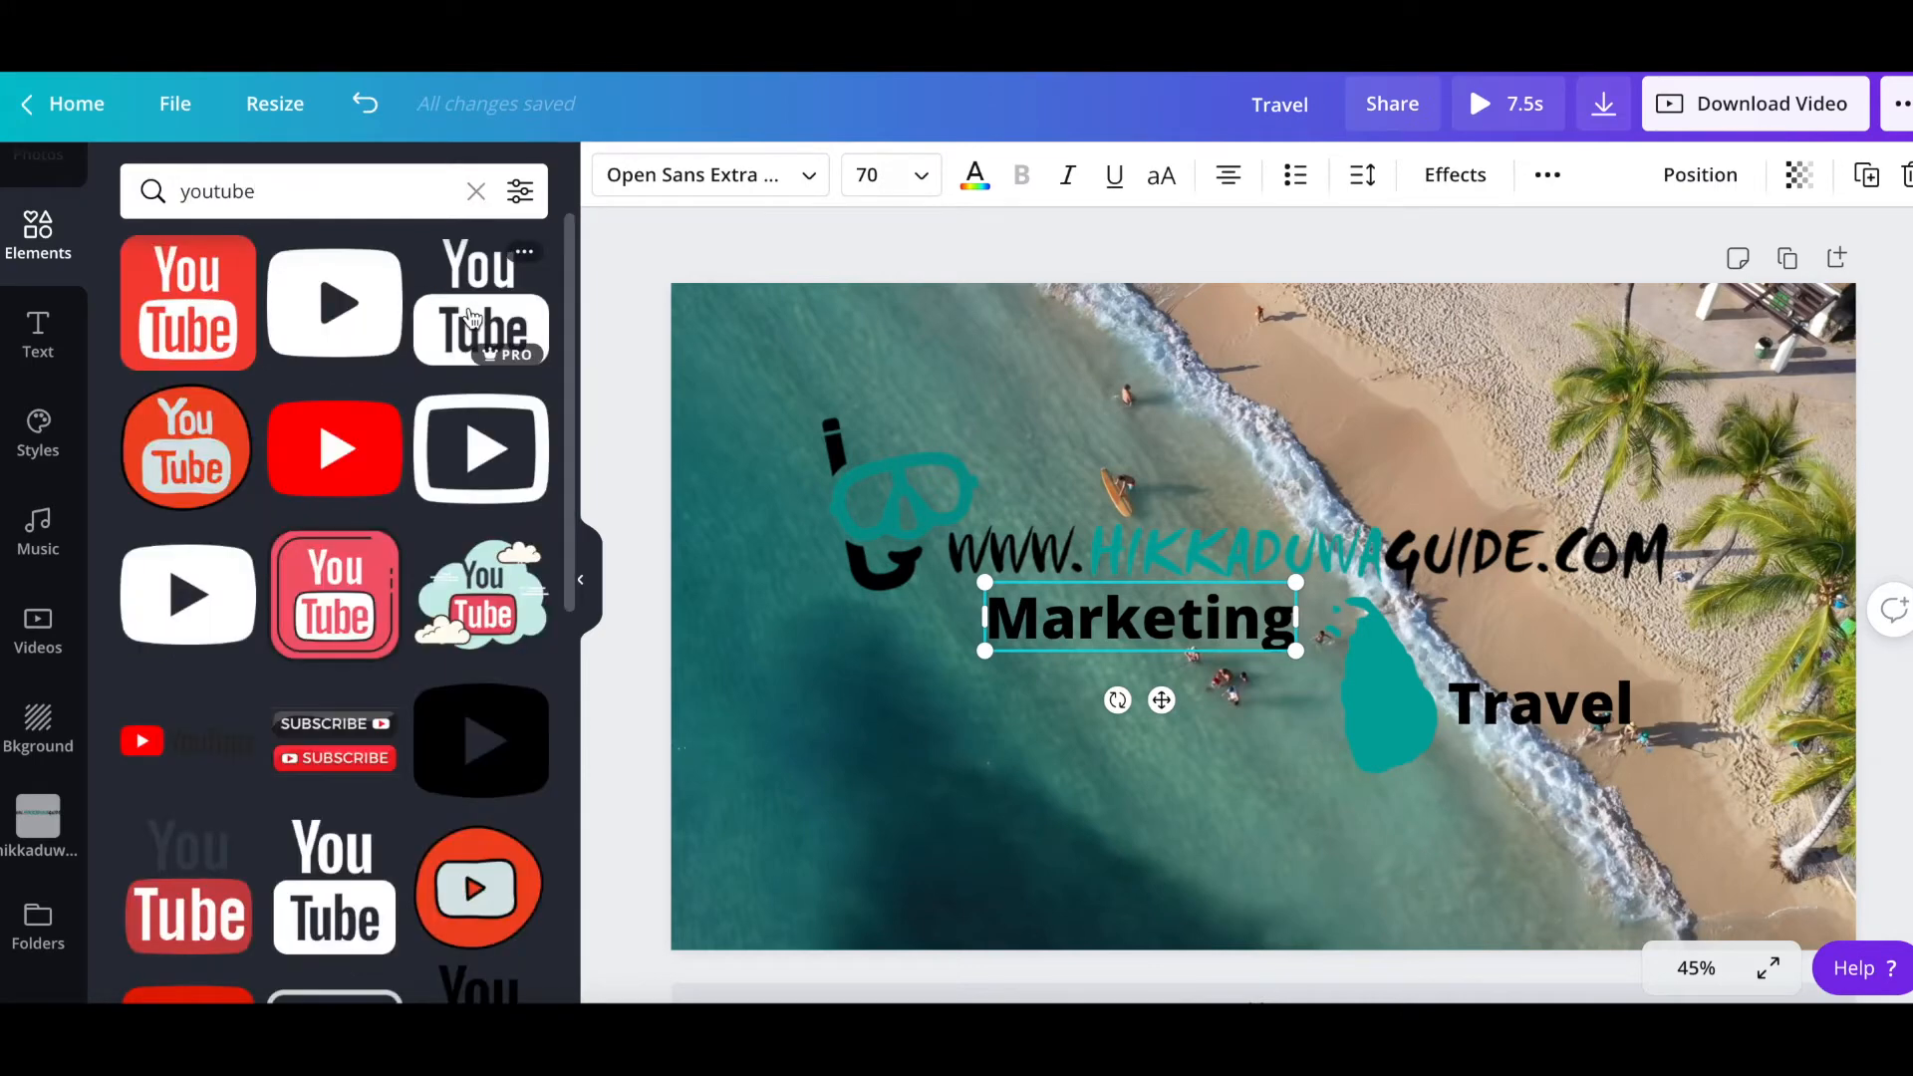
pyautogui.moveTo(472, 317); pyautogui.dragTo(981, 692)
pyautogui.moveTo(922, 630); pyautogui.dragTo(1026, 699)
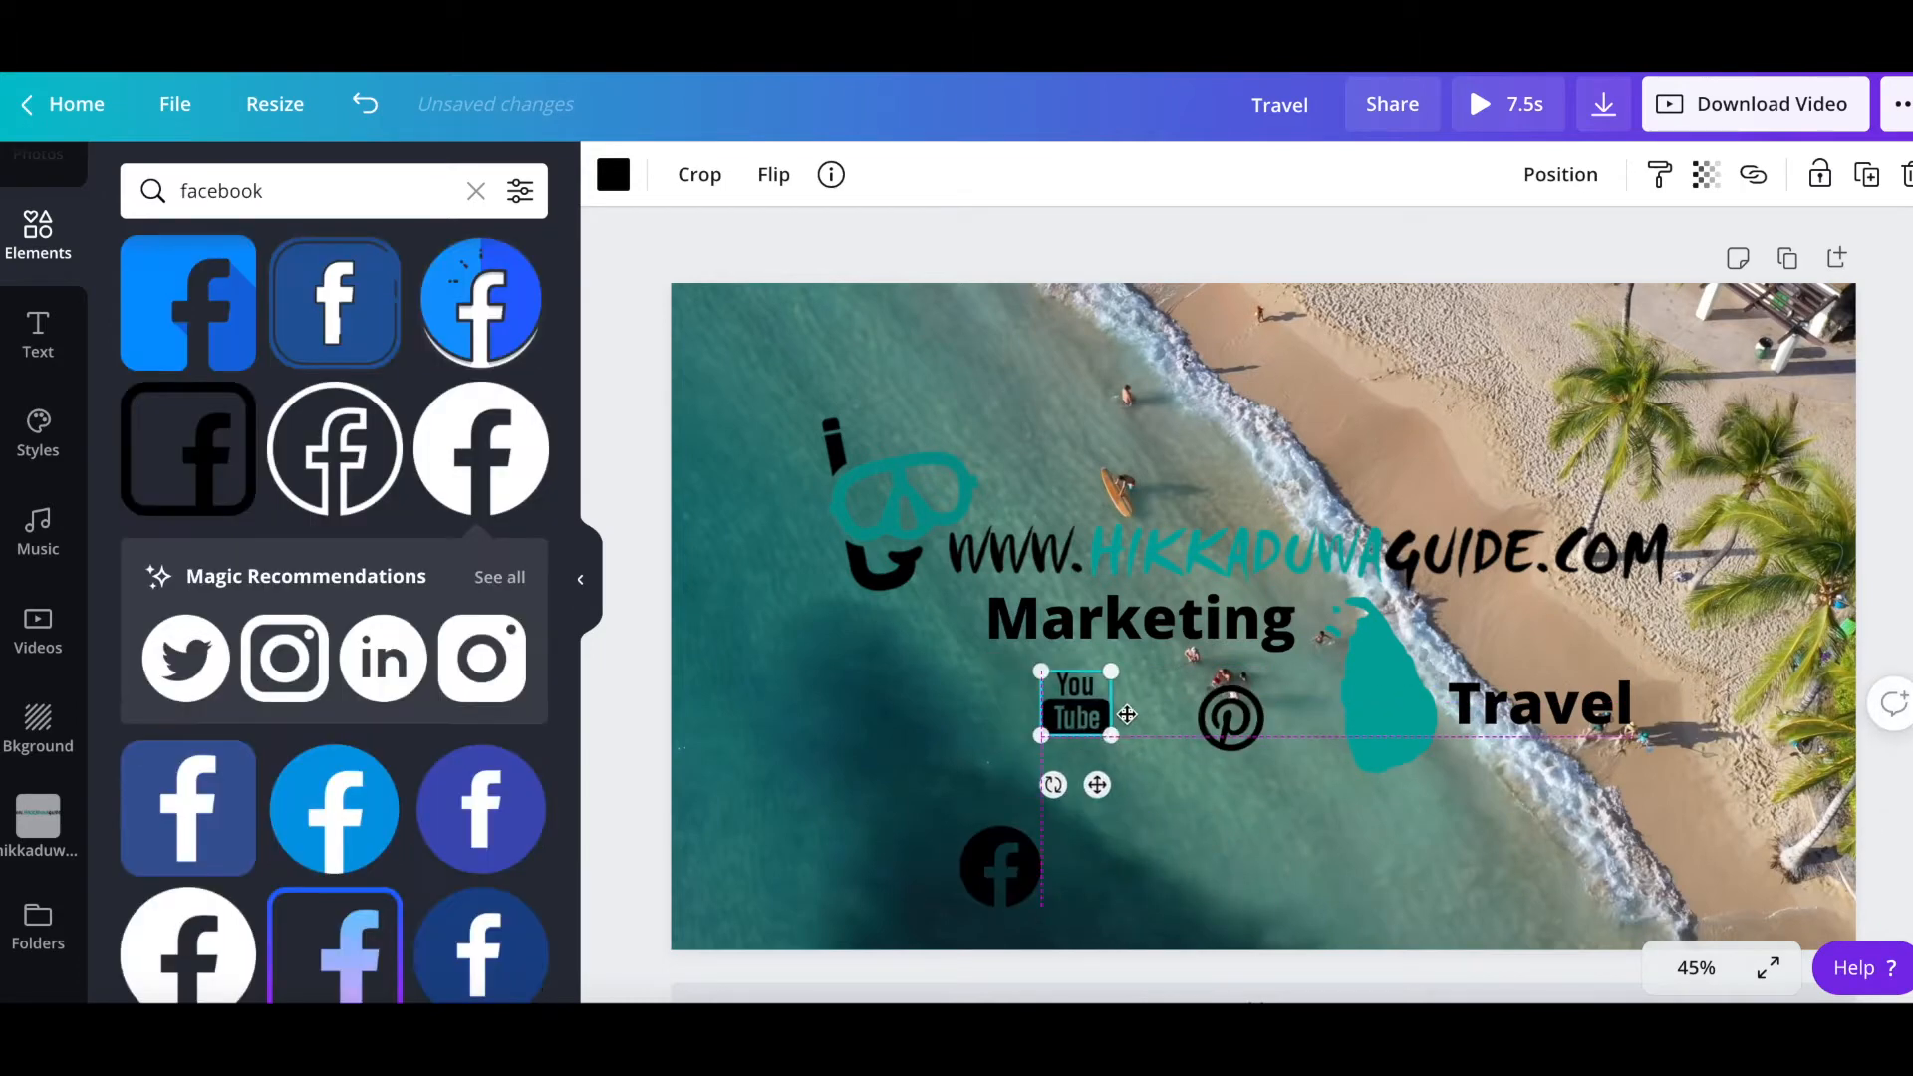
# Line up the YouTube and Facebook icons in a row left of the Pinterest icon below "Marketing", shrinking the Facebook icon to match.
pyautogui.moveTo(1076, 717); pyautogui.dragTo(1136, 708)
pyautogui.click(999, 857)
pyautogui.moveTo(1005, 766); pyautogui.dragTo(1026, 690)
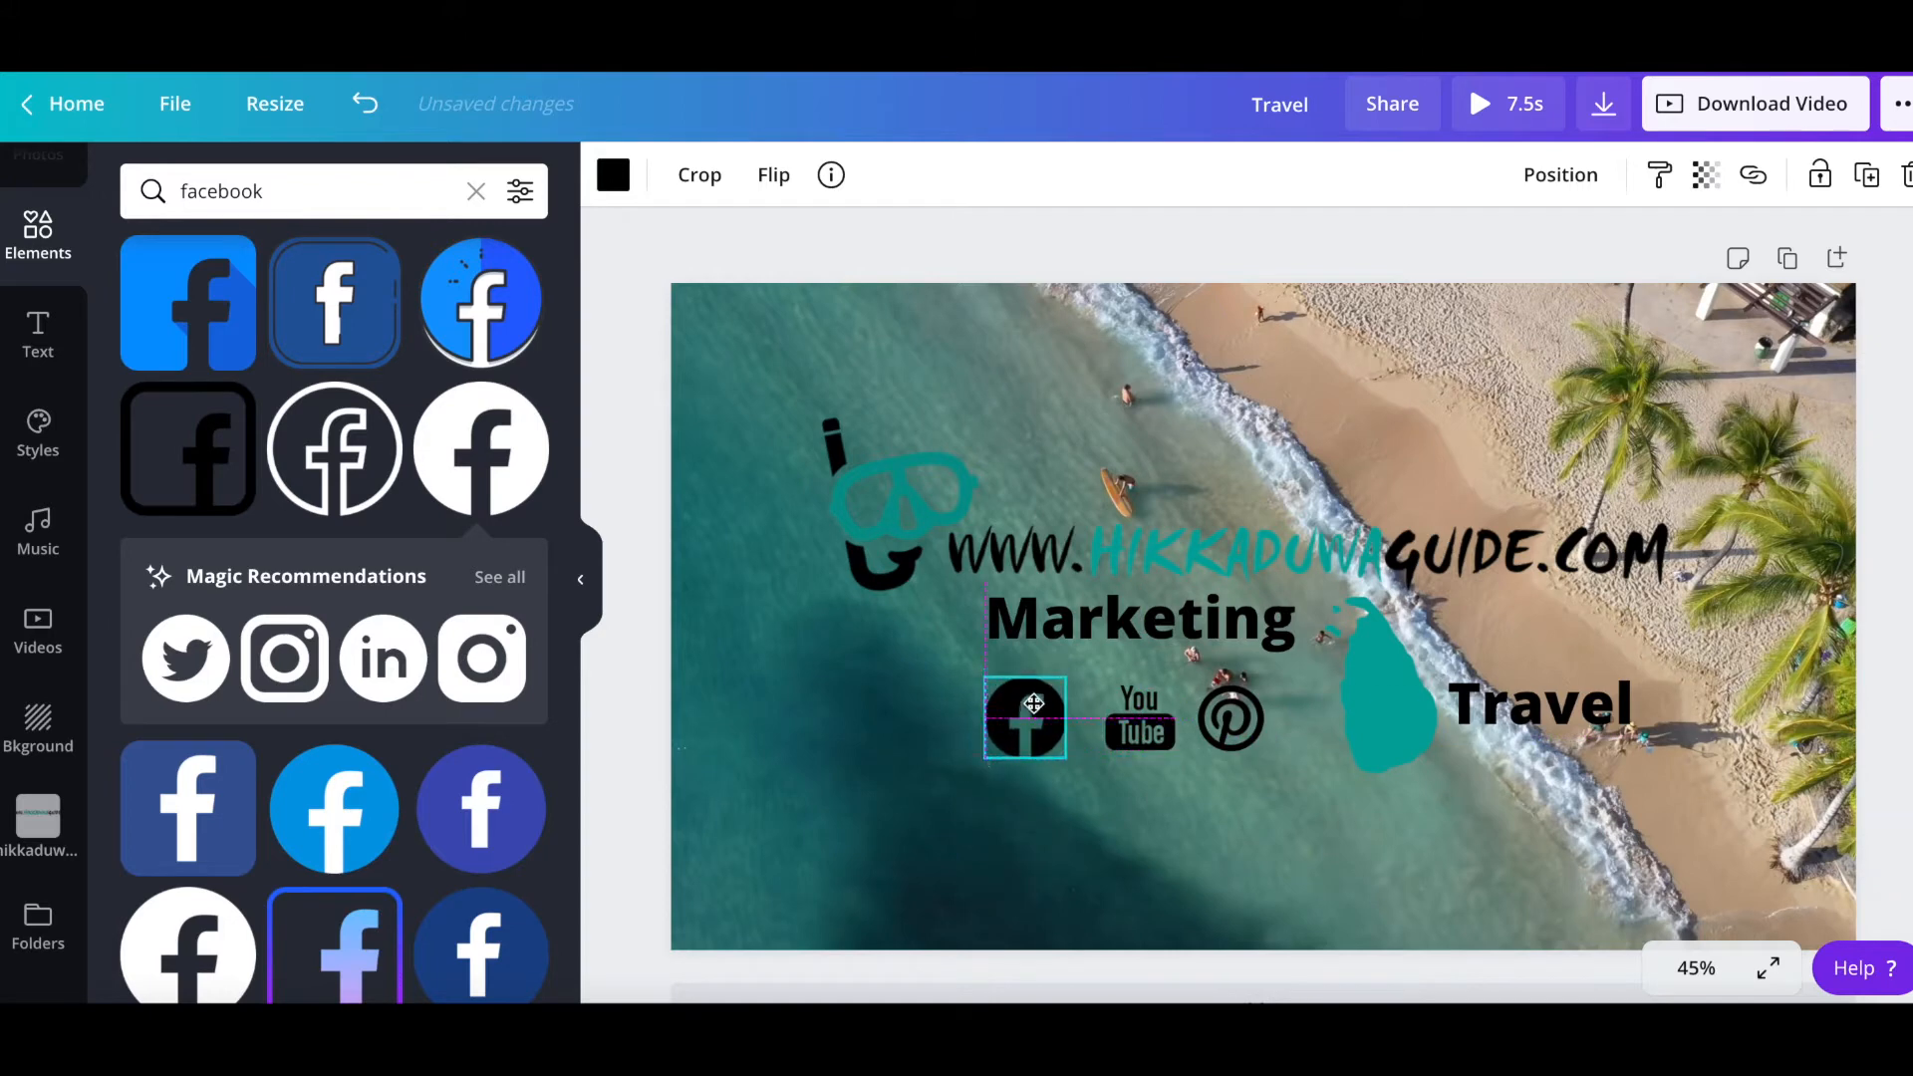
pyautogui.moveTo(1064, 683); pyautogui.dragTo(1053, 730)
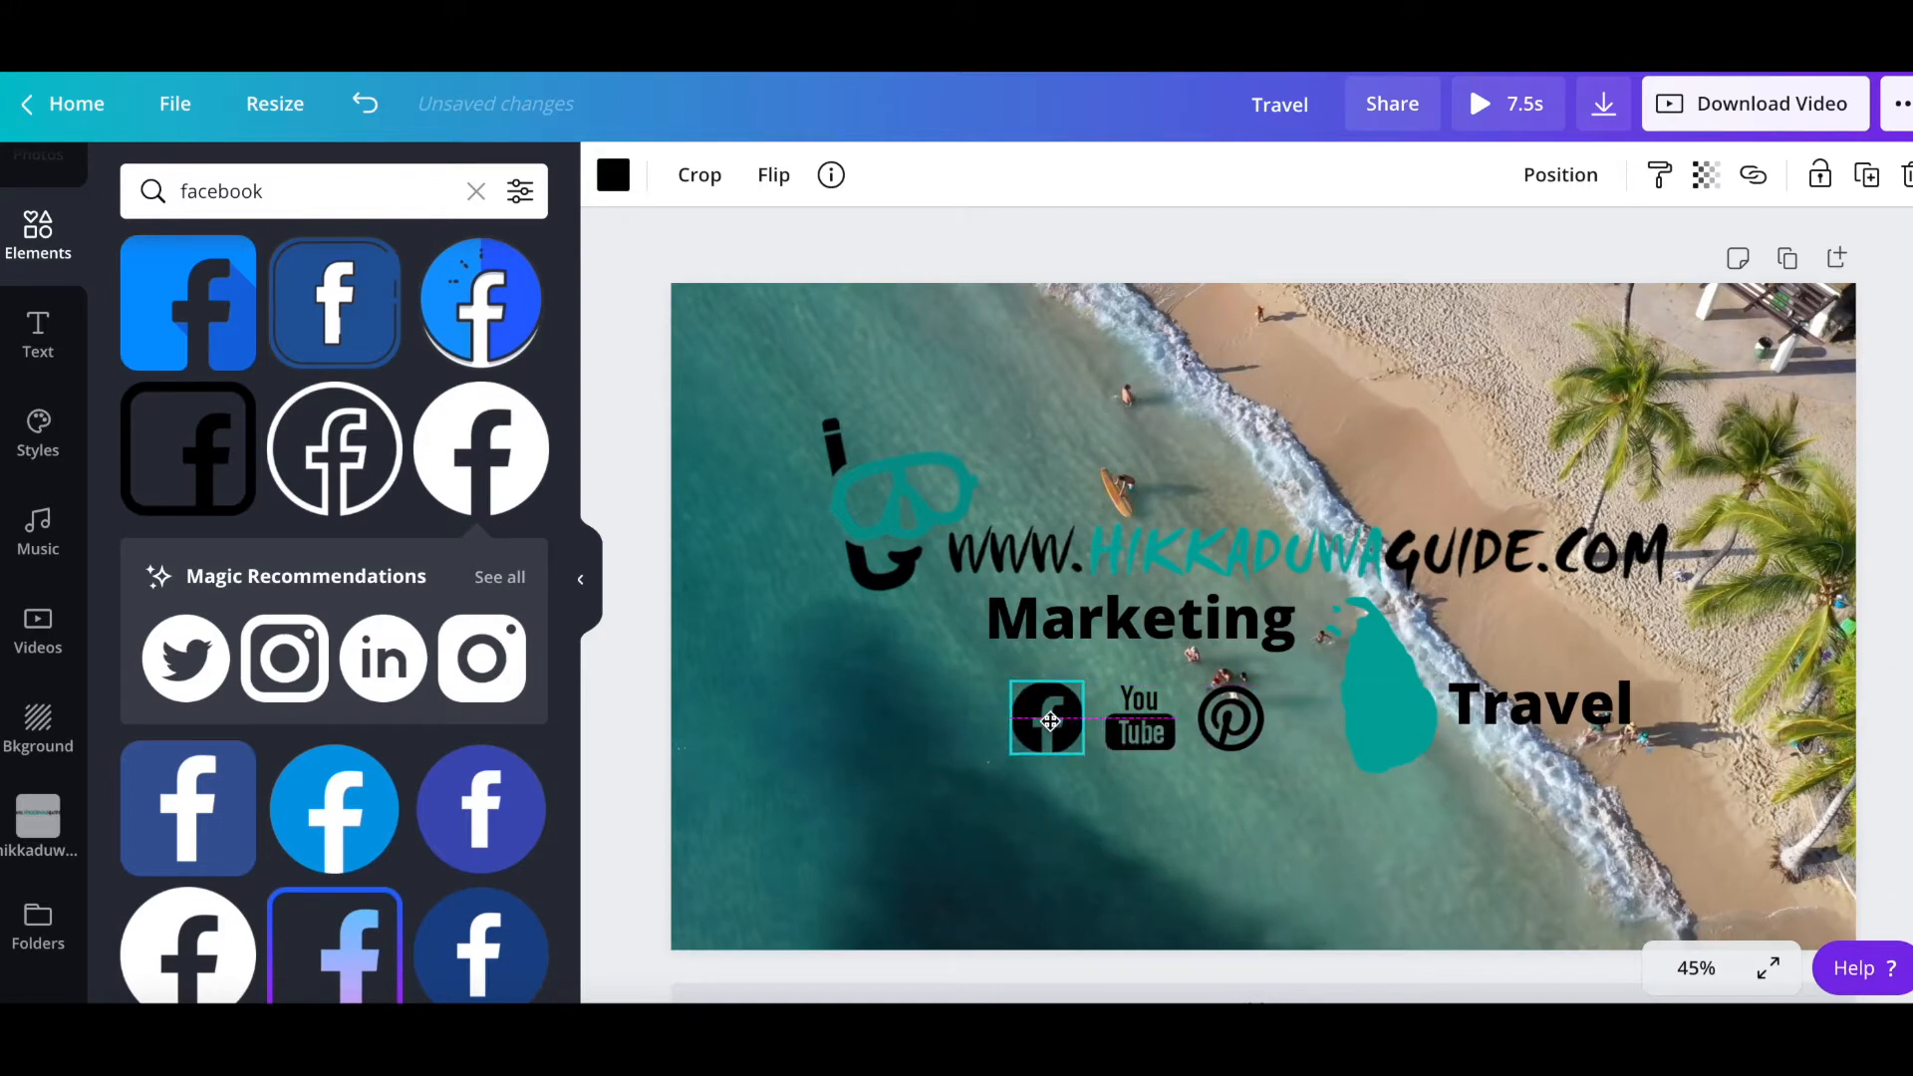
# Select the Facebook, YouTube and Pinterest icons together and space them evenly vertically.
pyautogui.moveTo(961, 670); pyautogui.dragTo(1284, 778)
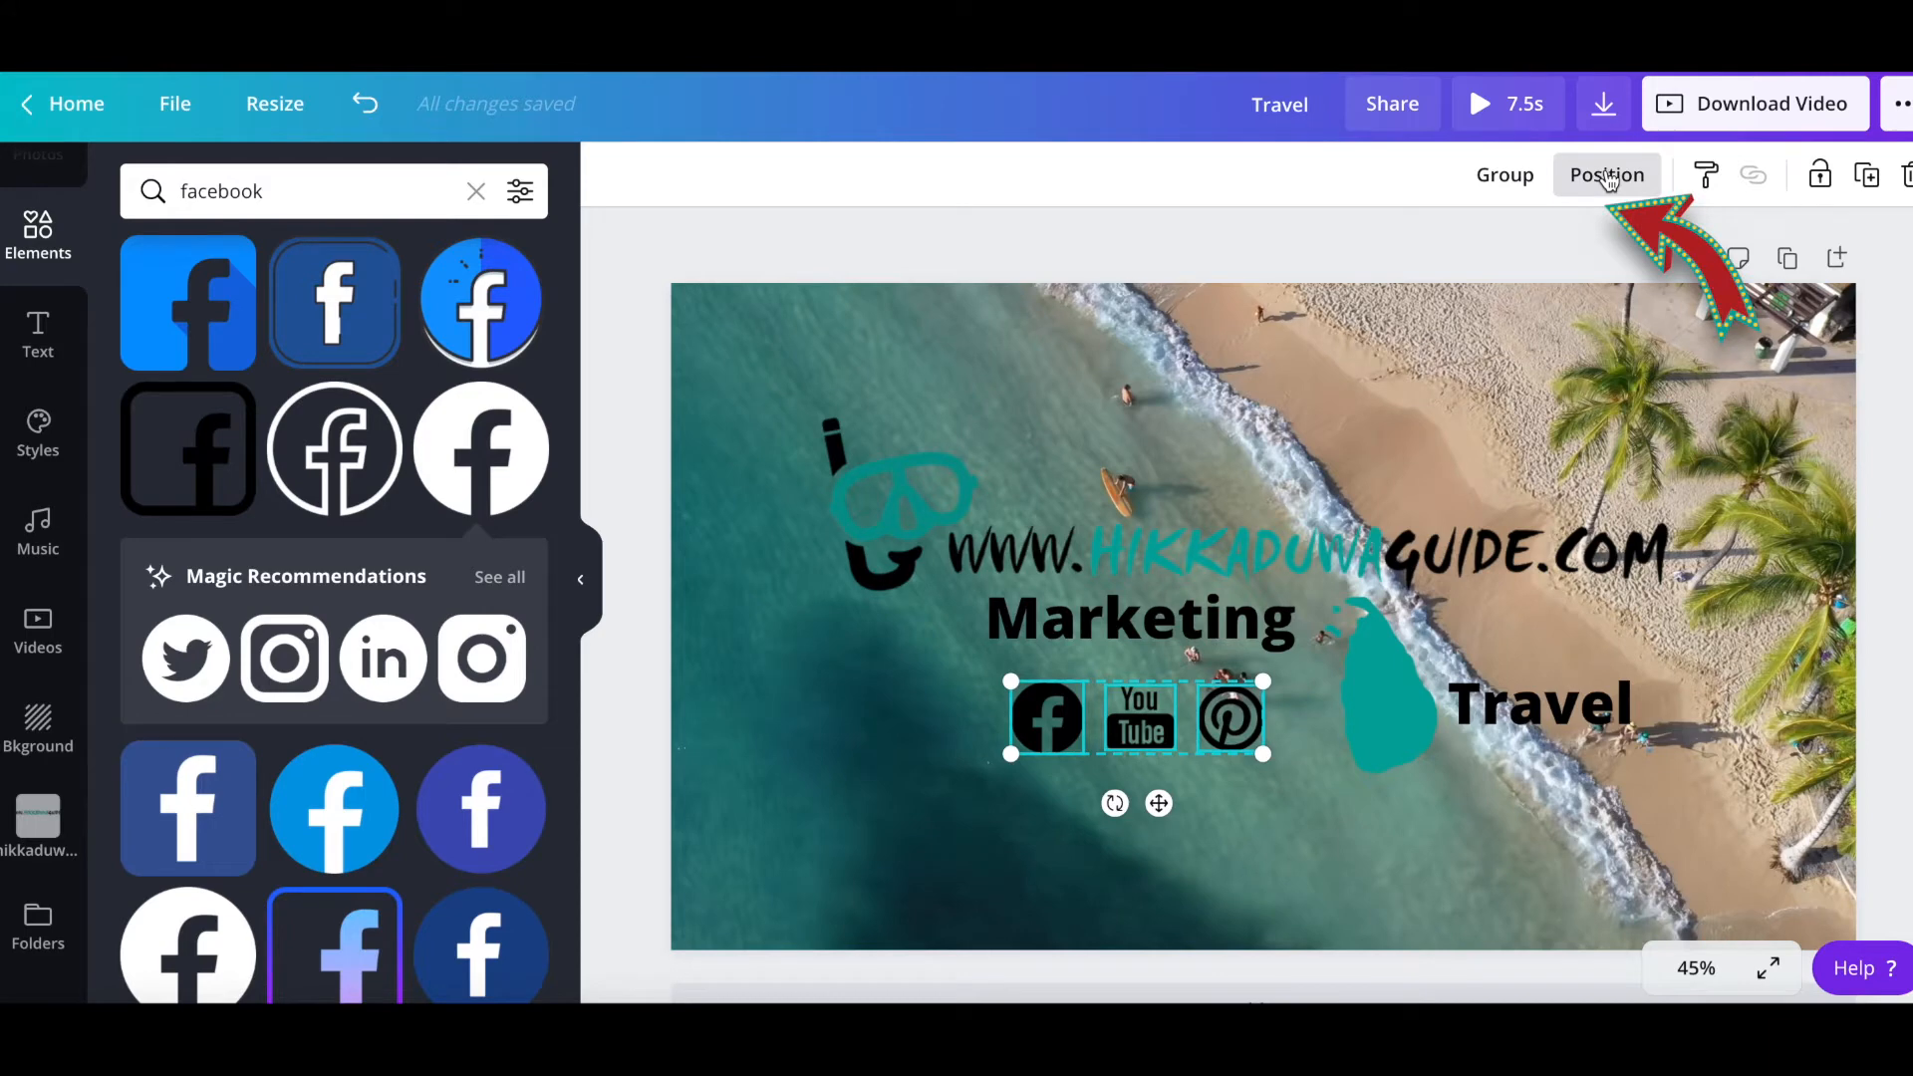
pyautogui.click(1607, 179)
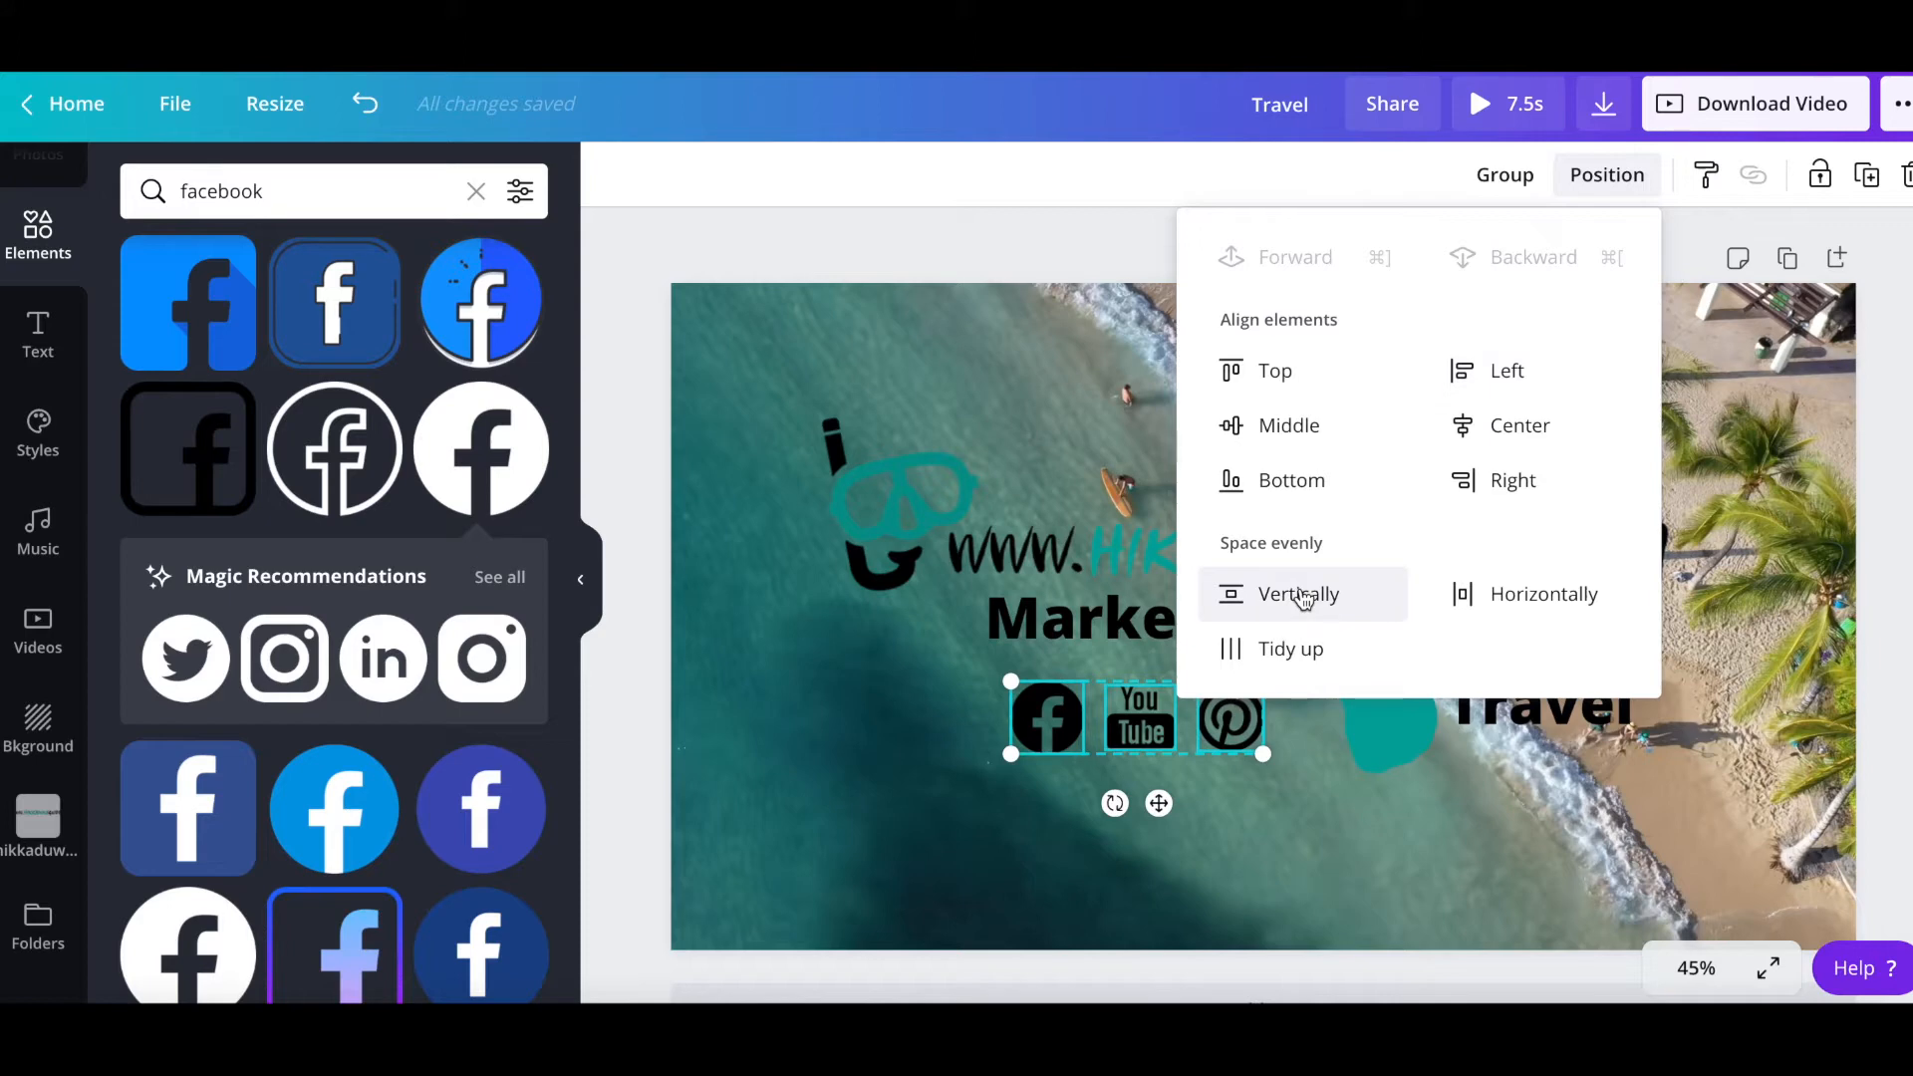
pyautogui.click(1301, 595)
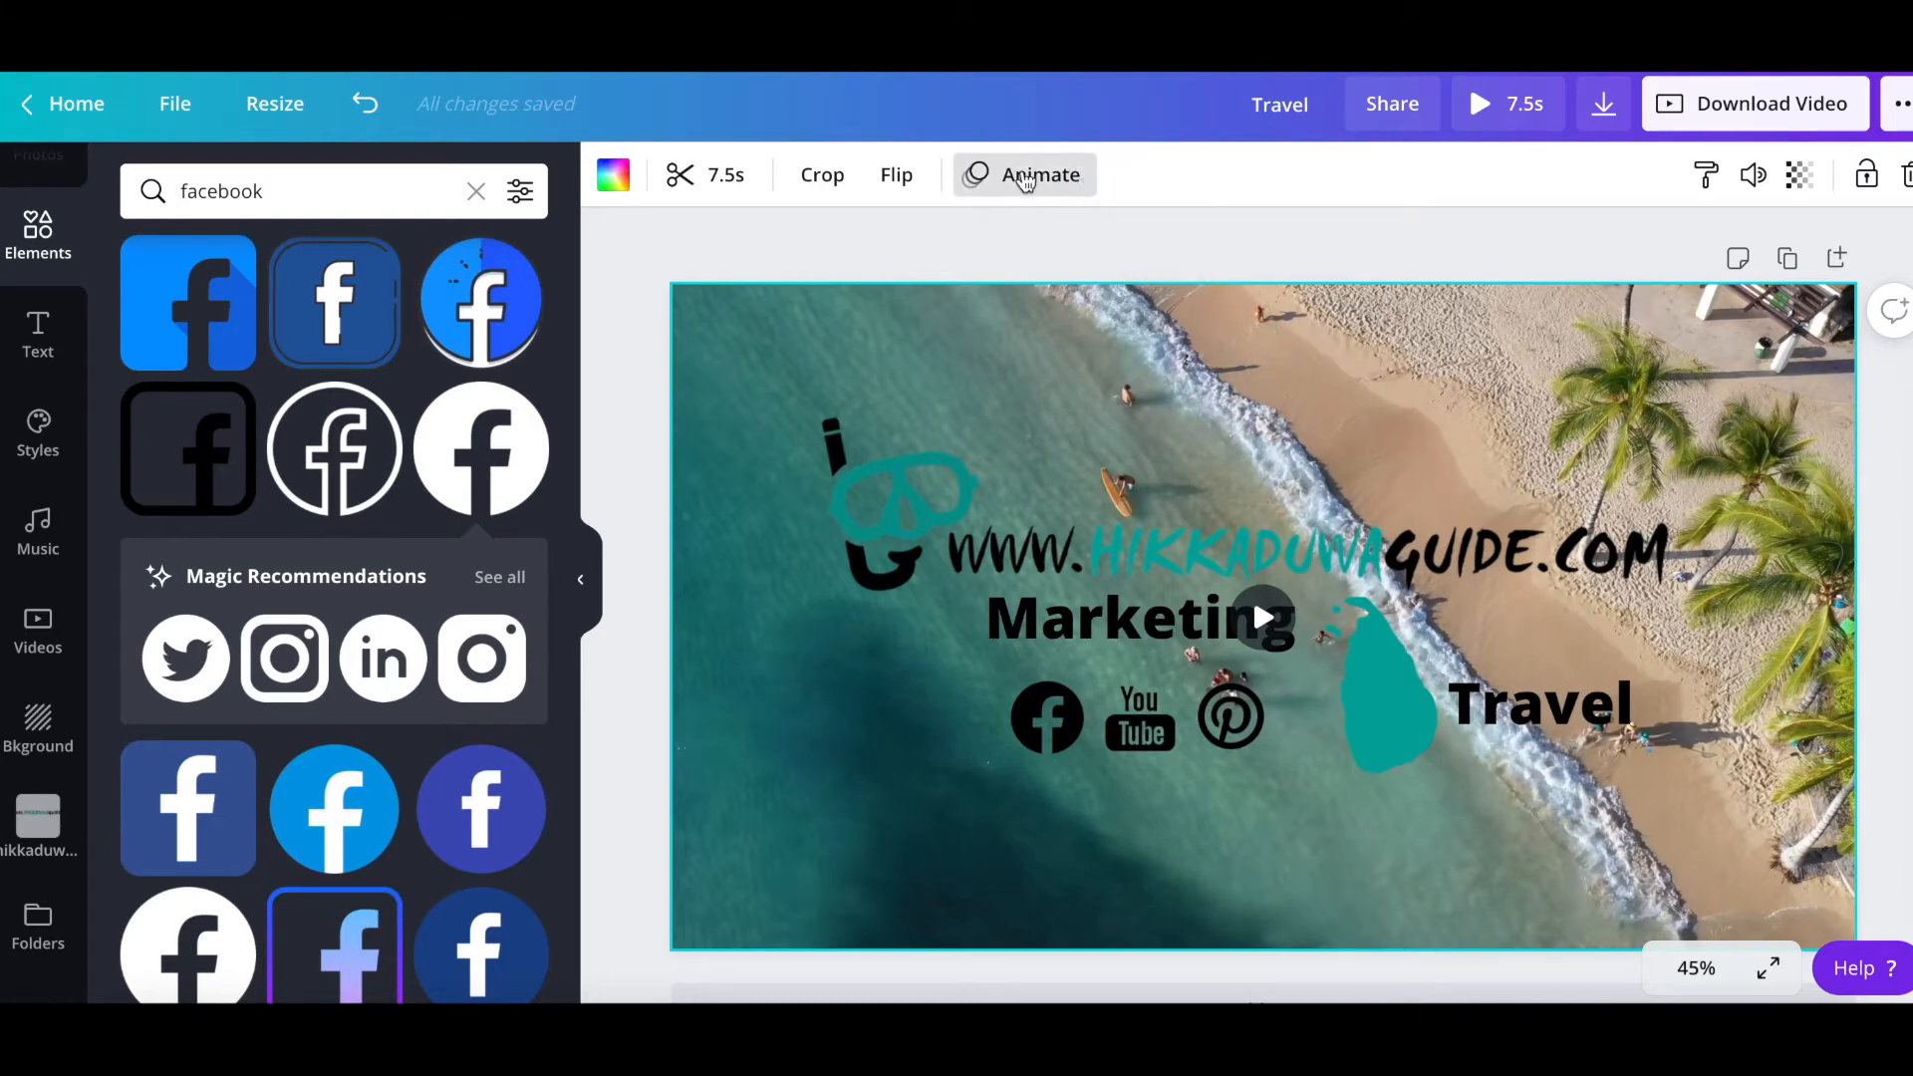
# Try the Block, Breathe, Fade, Pan and Rise animations on the video page, and apply Tumble.
pyautogui.click(1025, 181)
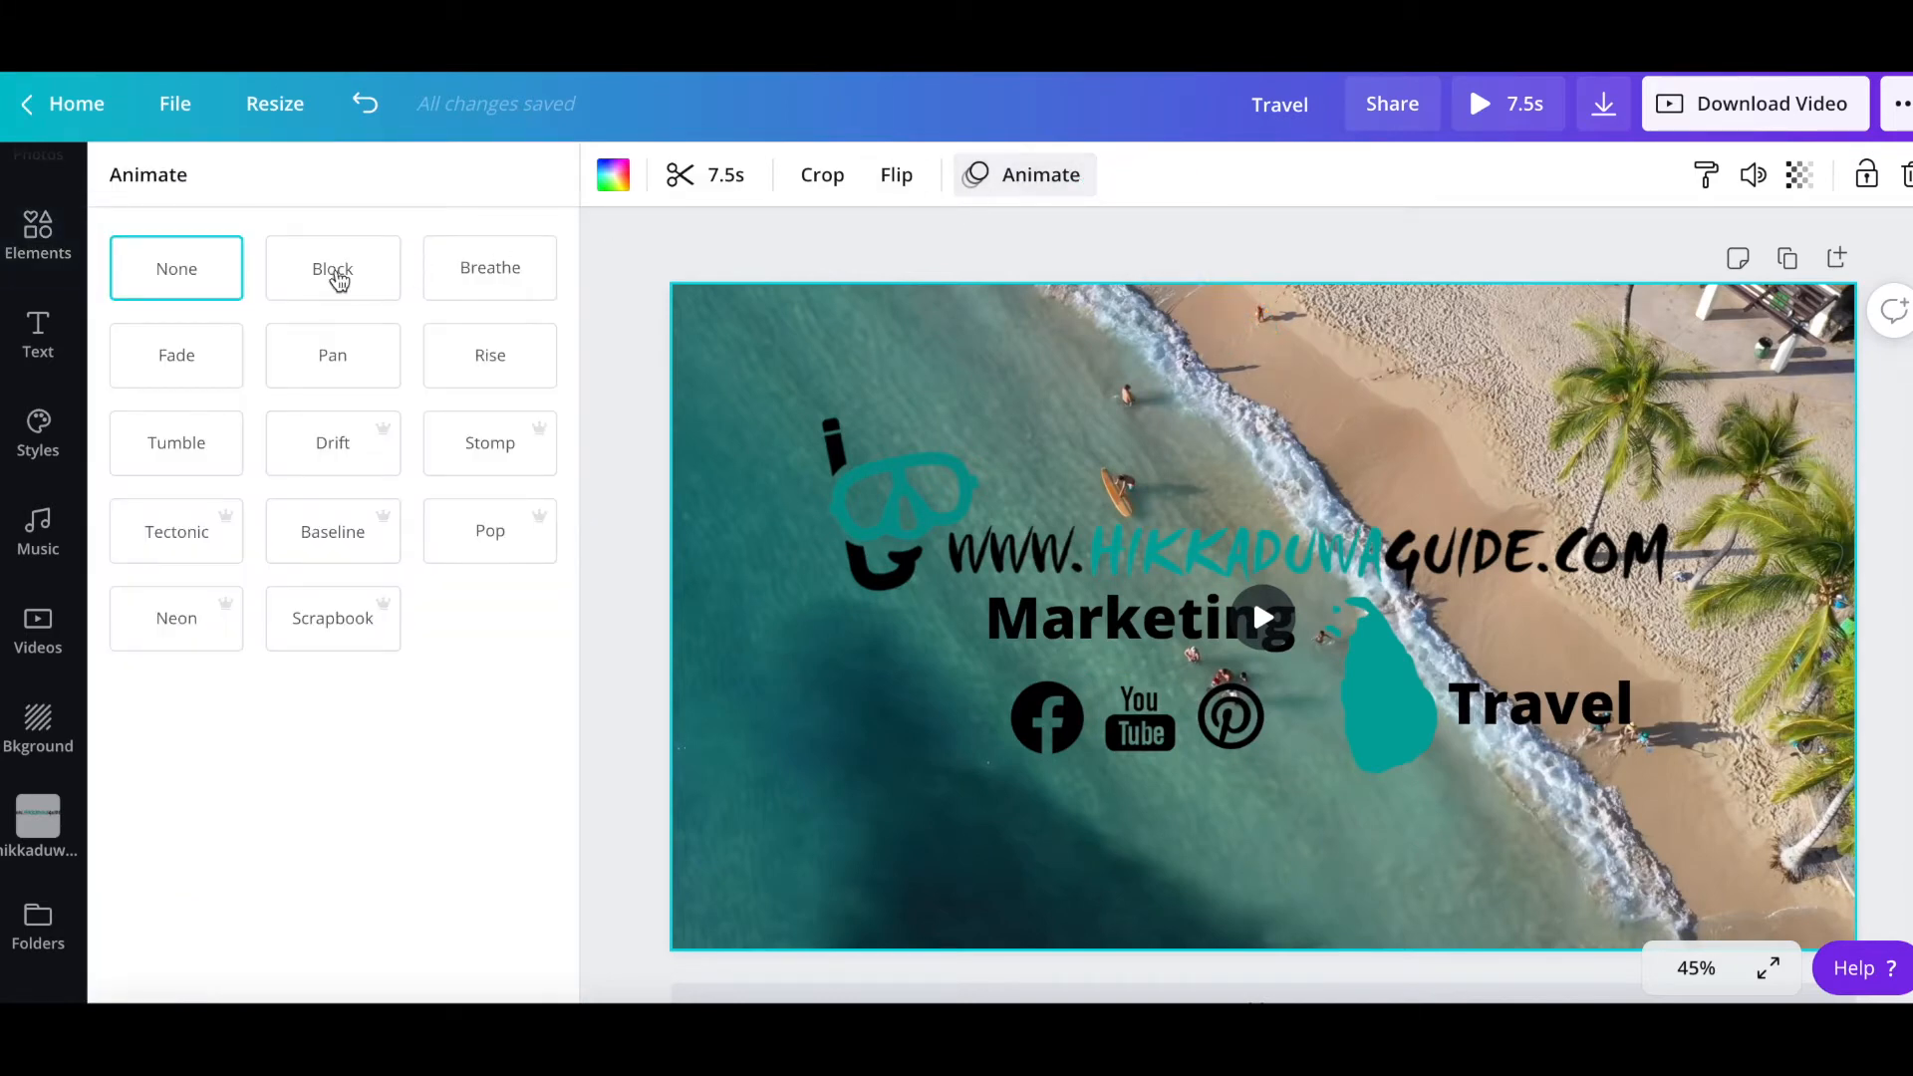
pyautogui.click(337, 277)
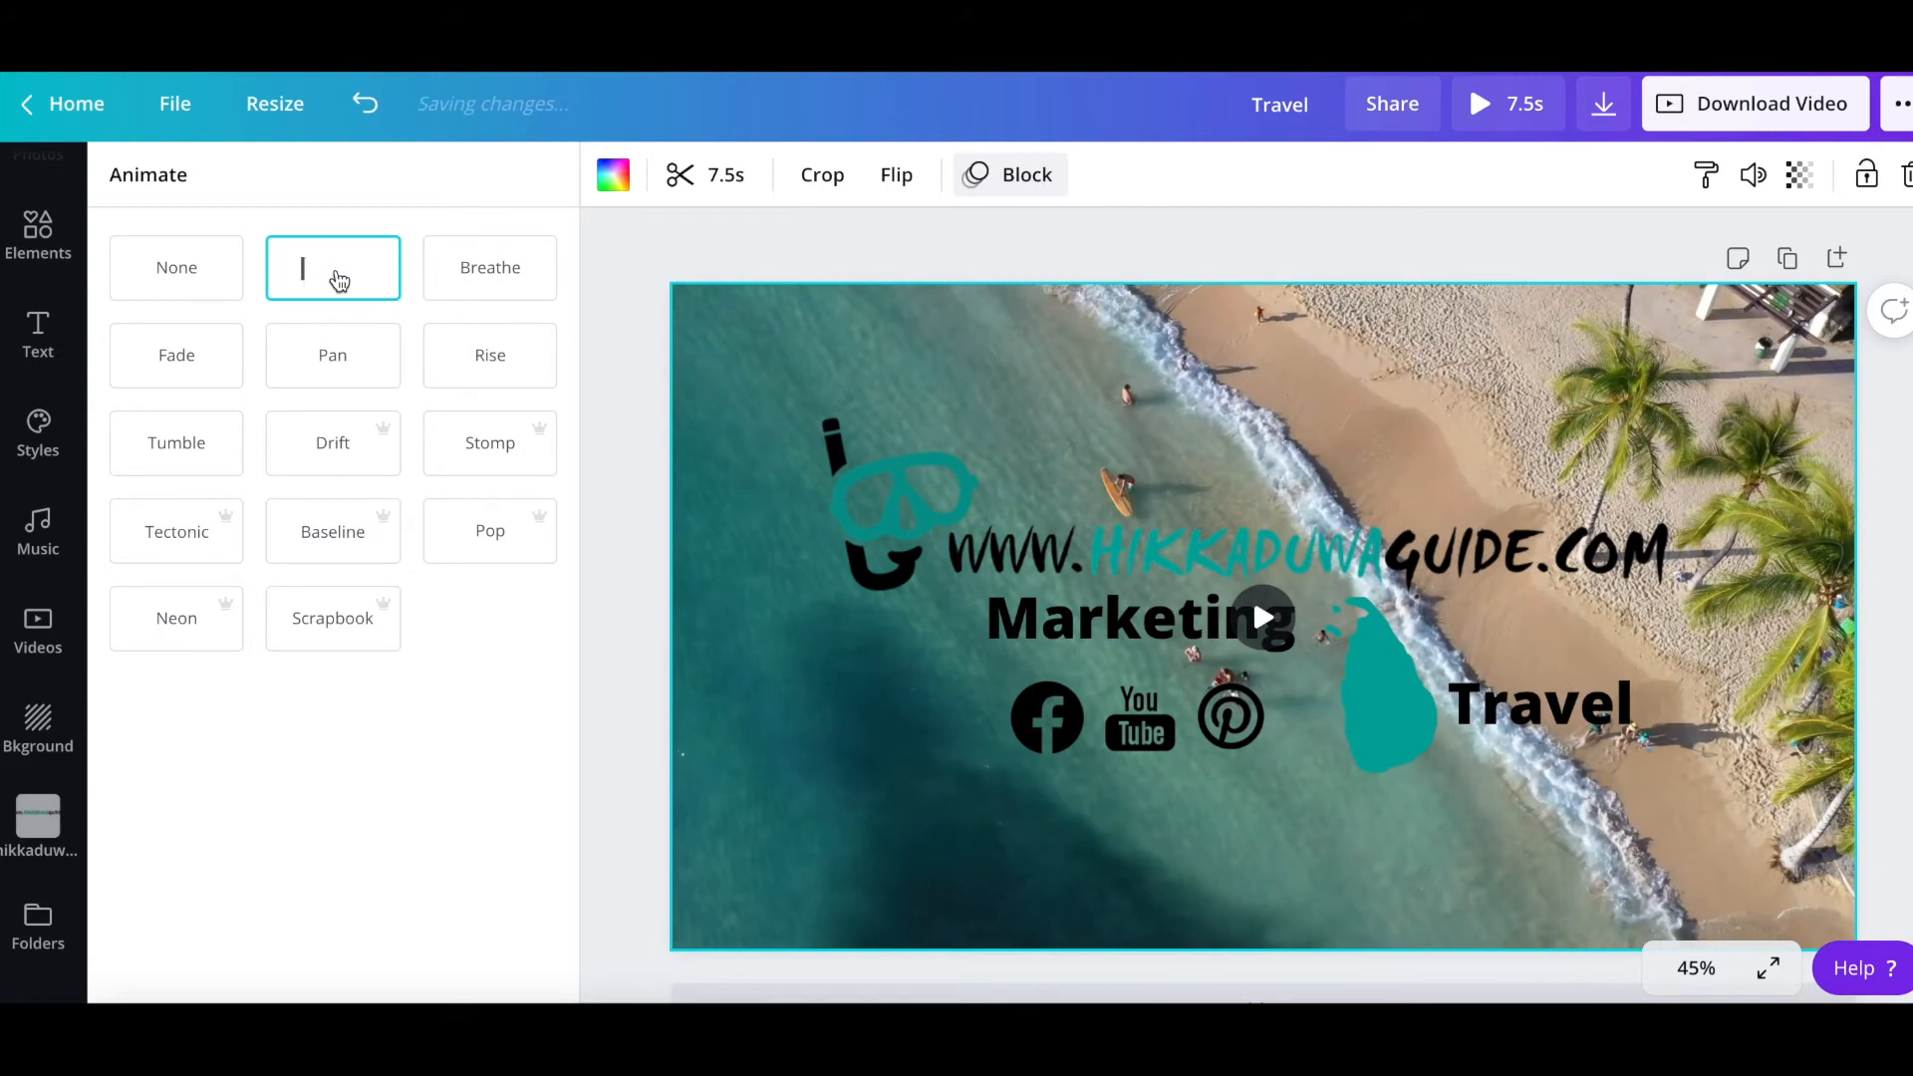
pyautogui.click(492, 281)
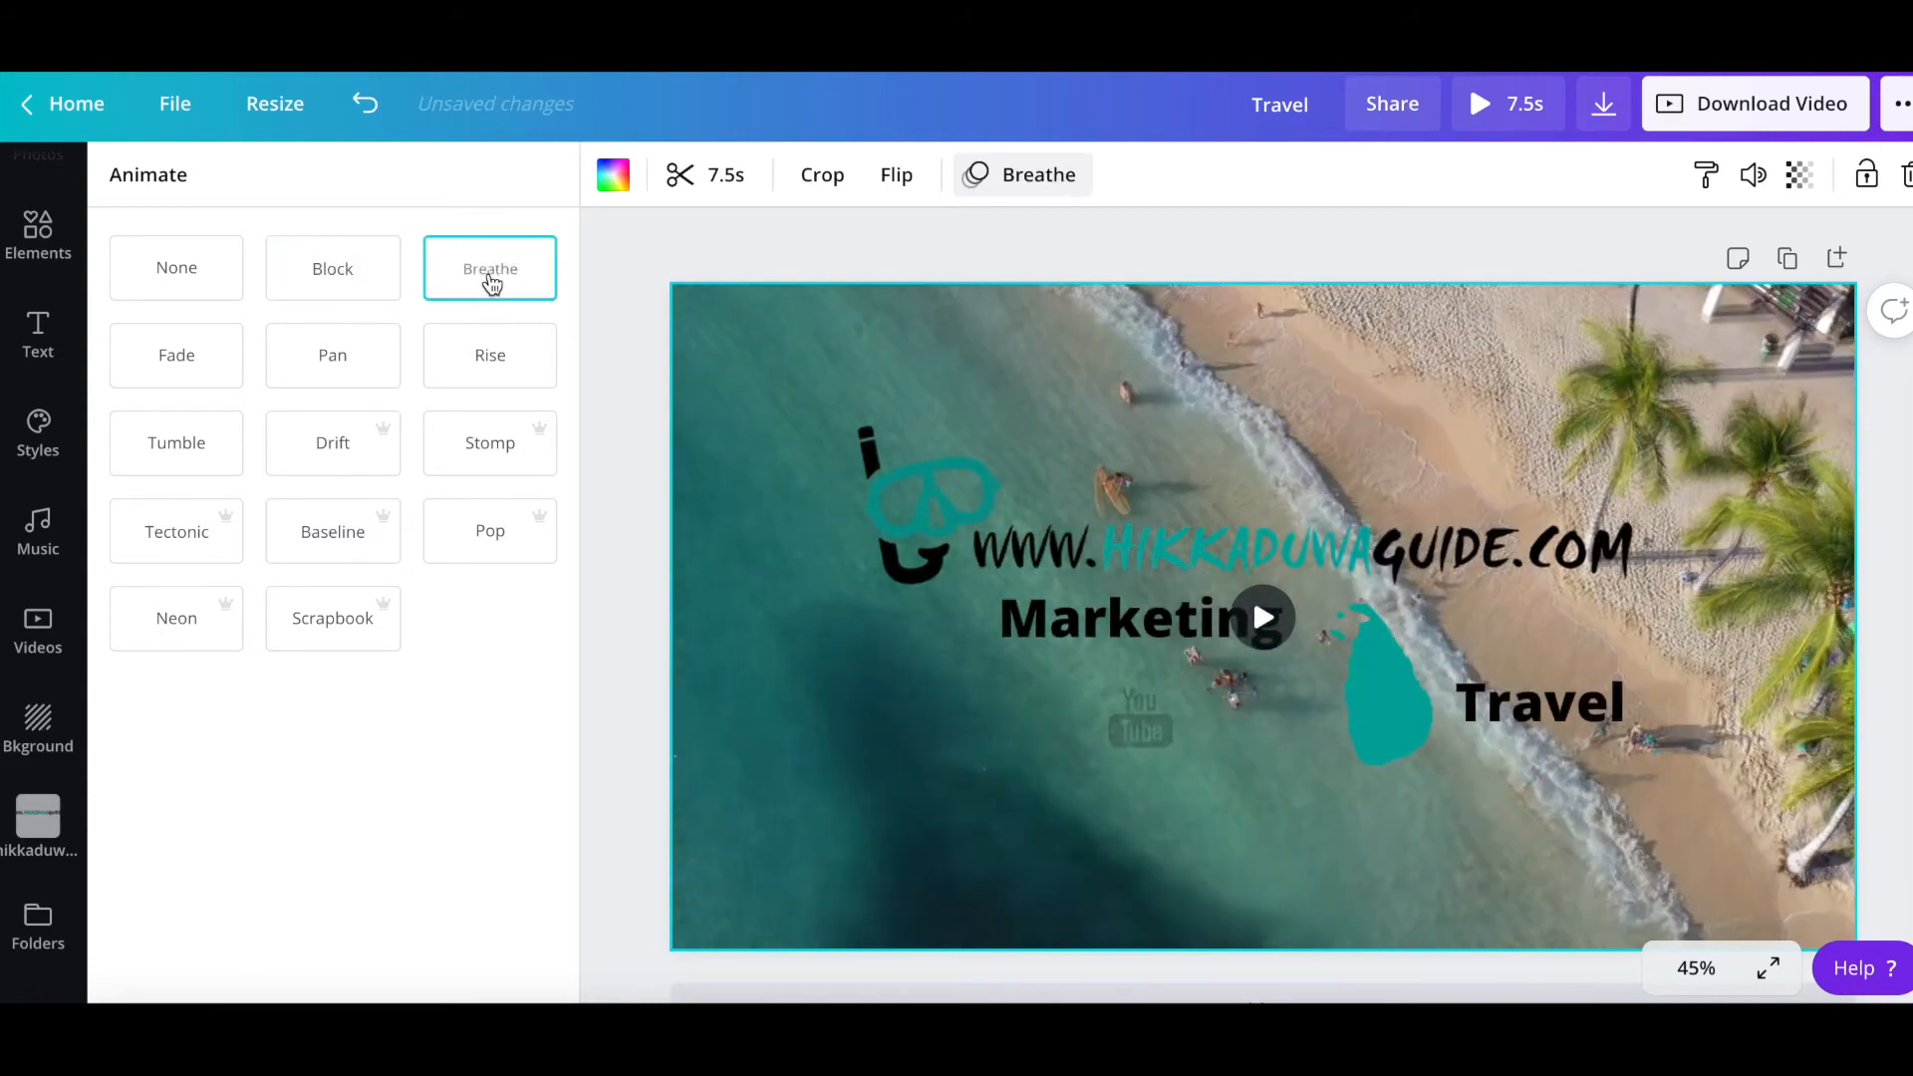
pyautogui.click(177, 359)
pyautogui.click(337, 374)
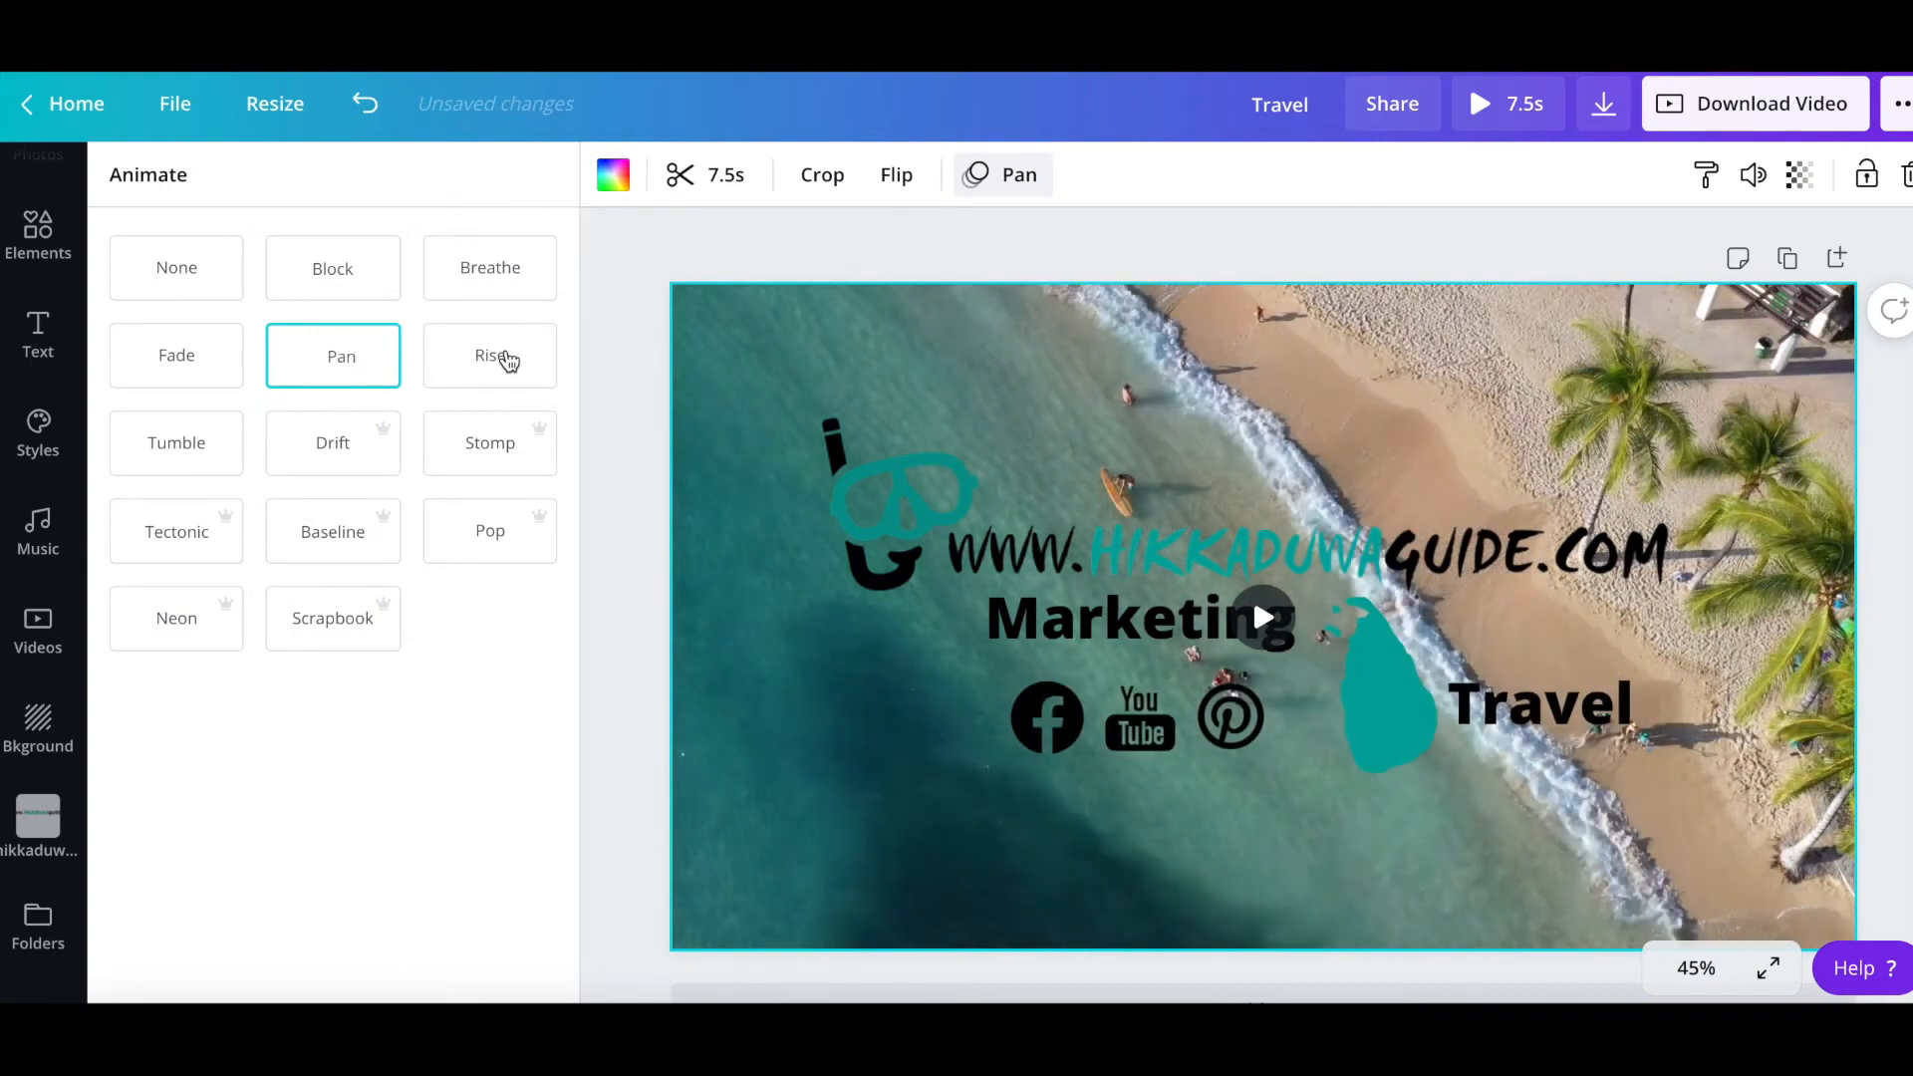
pyautogui.click(508, 361)
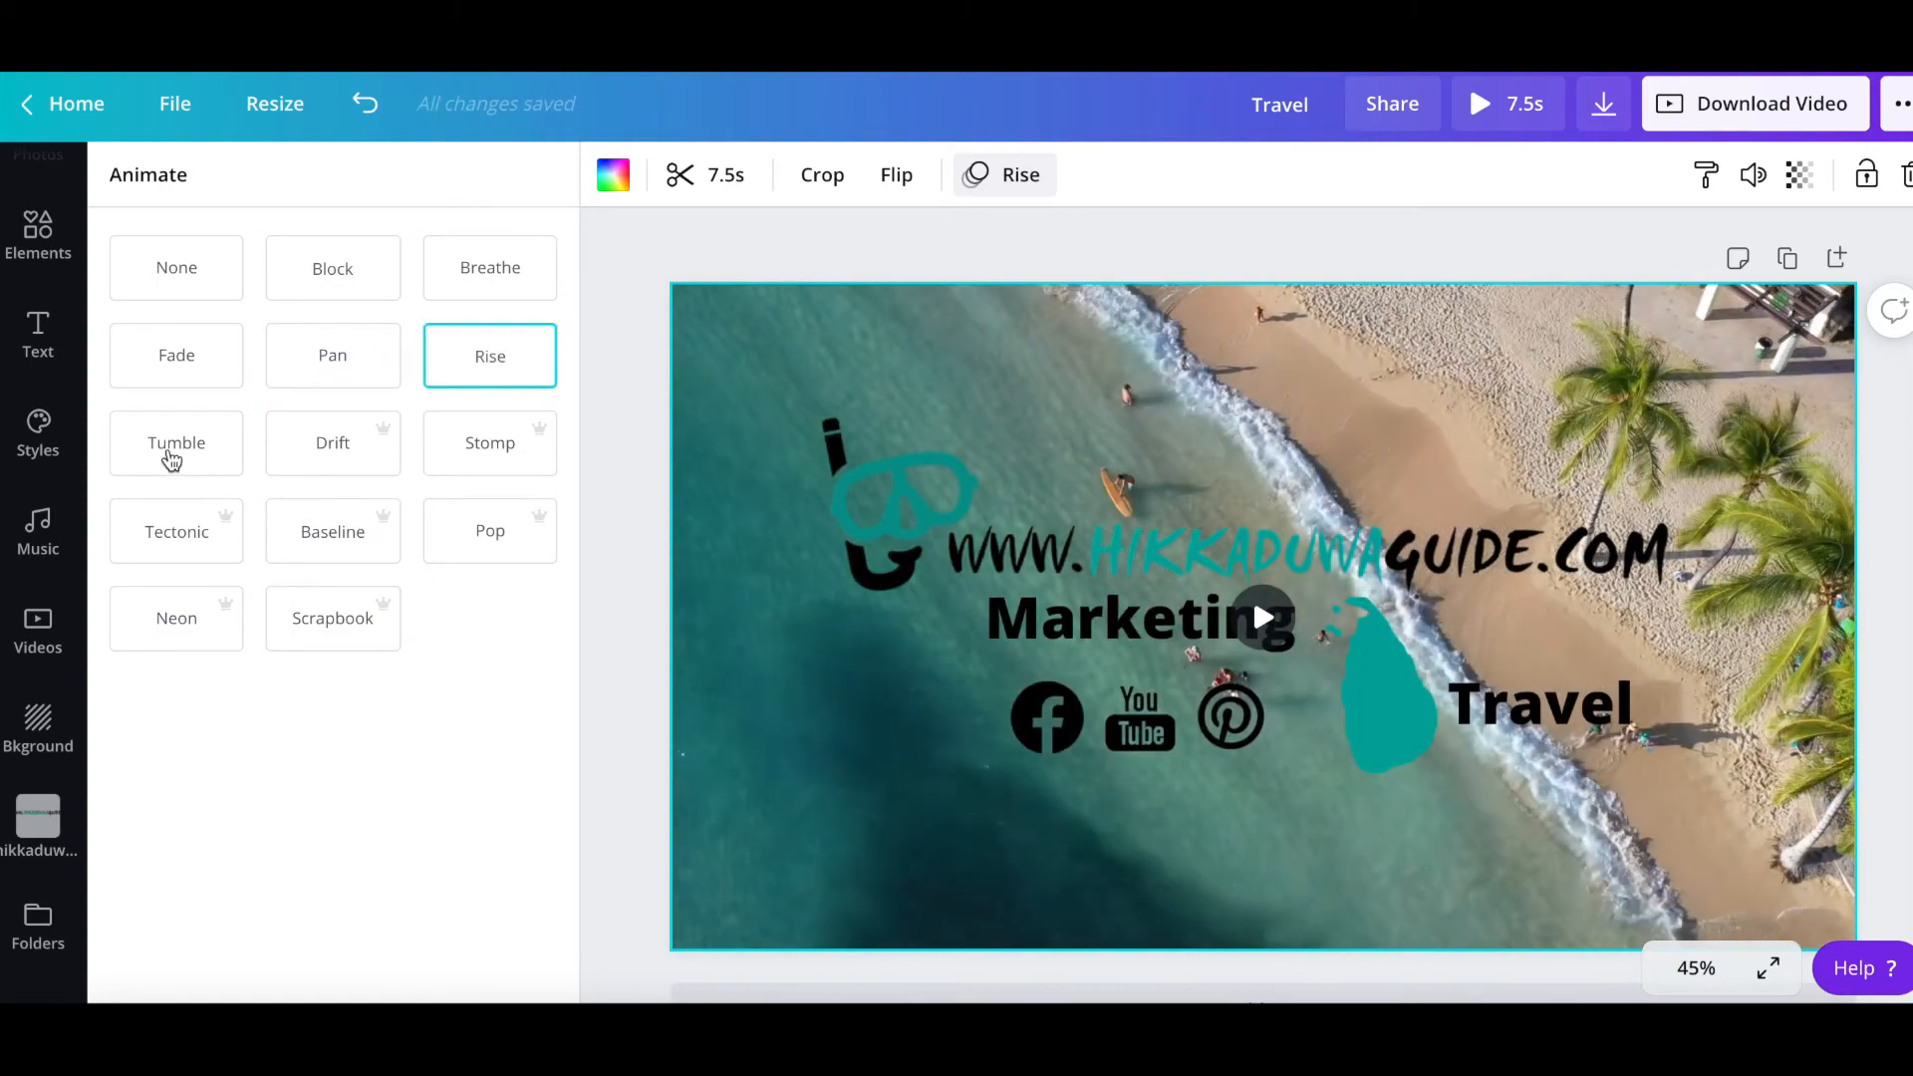
pyautogui.click(171, 457)
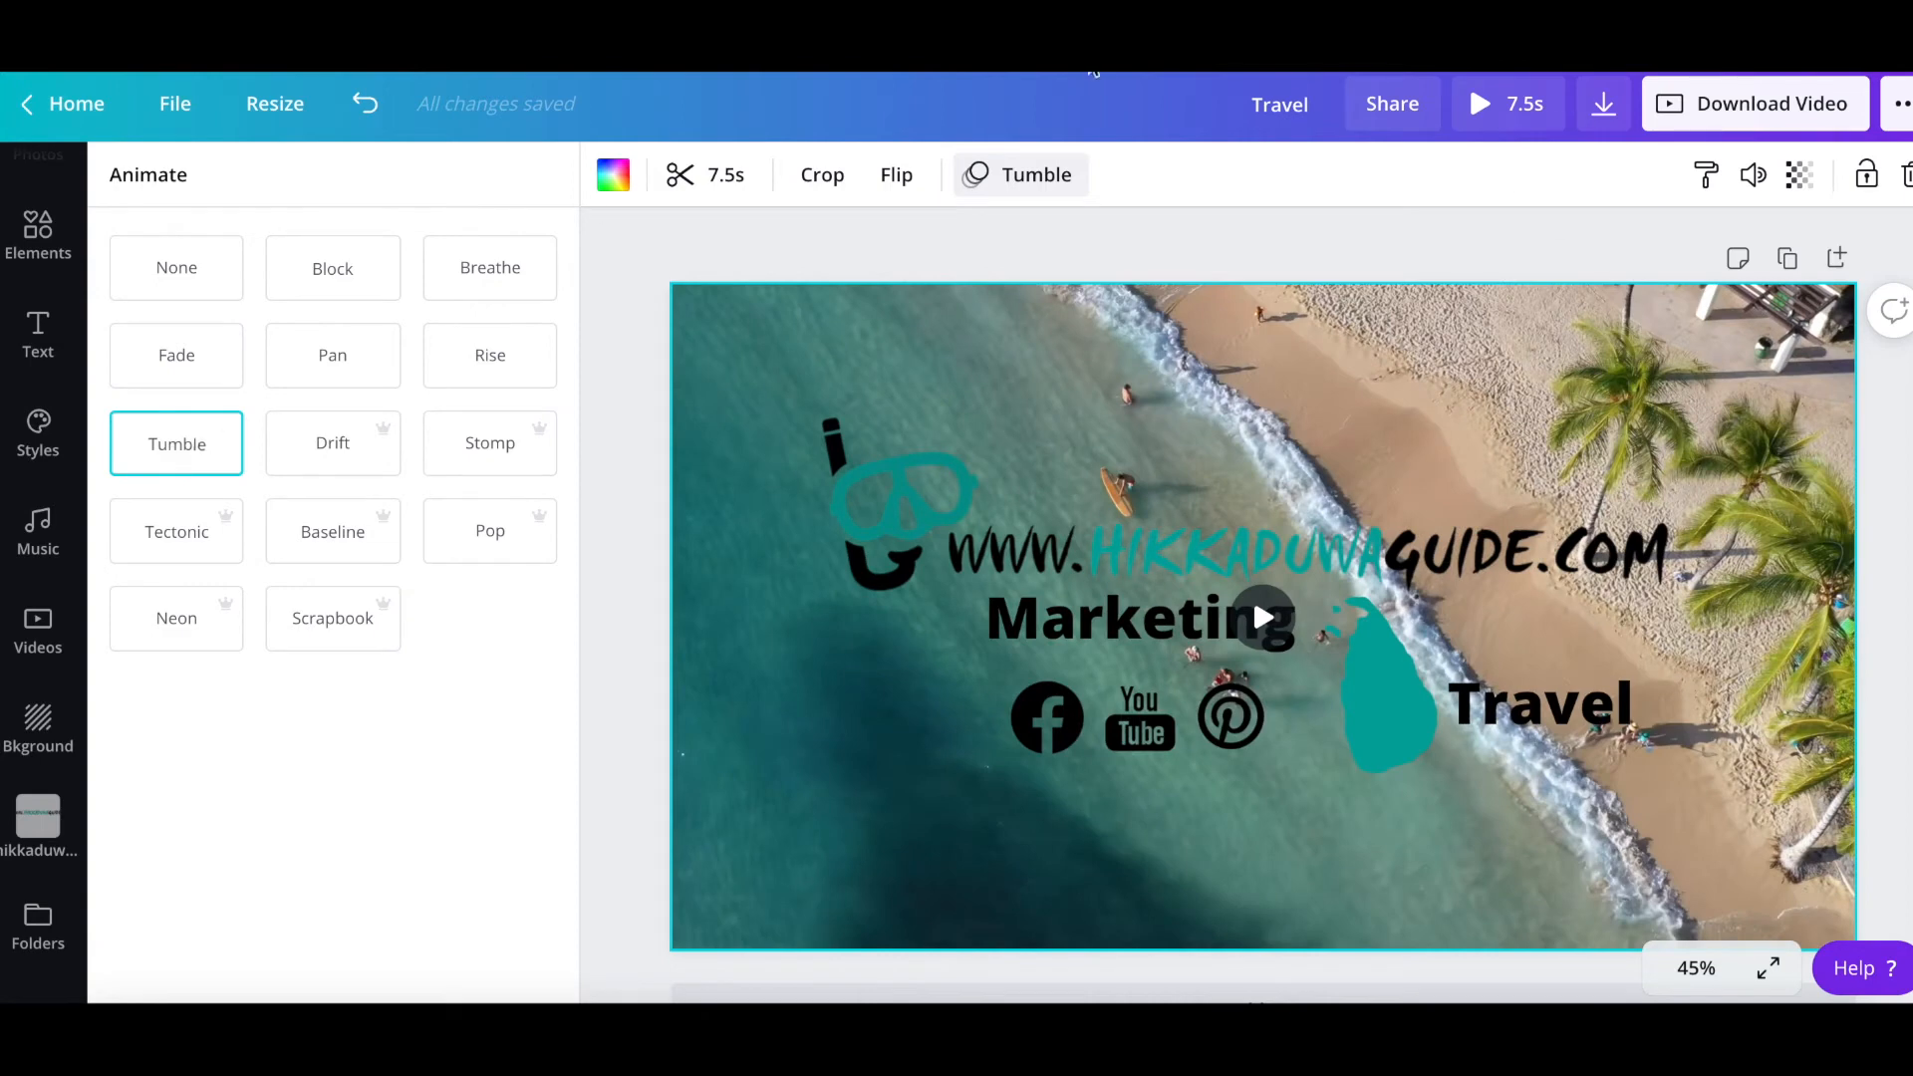
# Preview the animated video and download it as an MP4 file.
pyautogui.click(1475, 108)
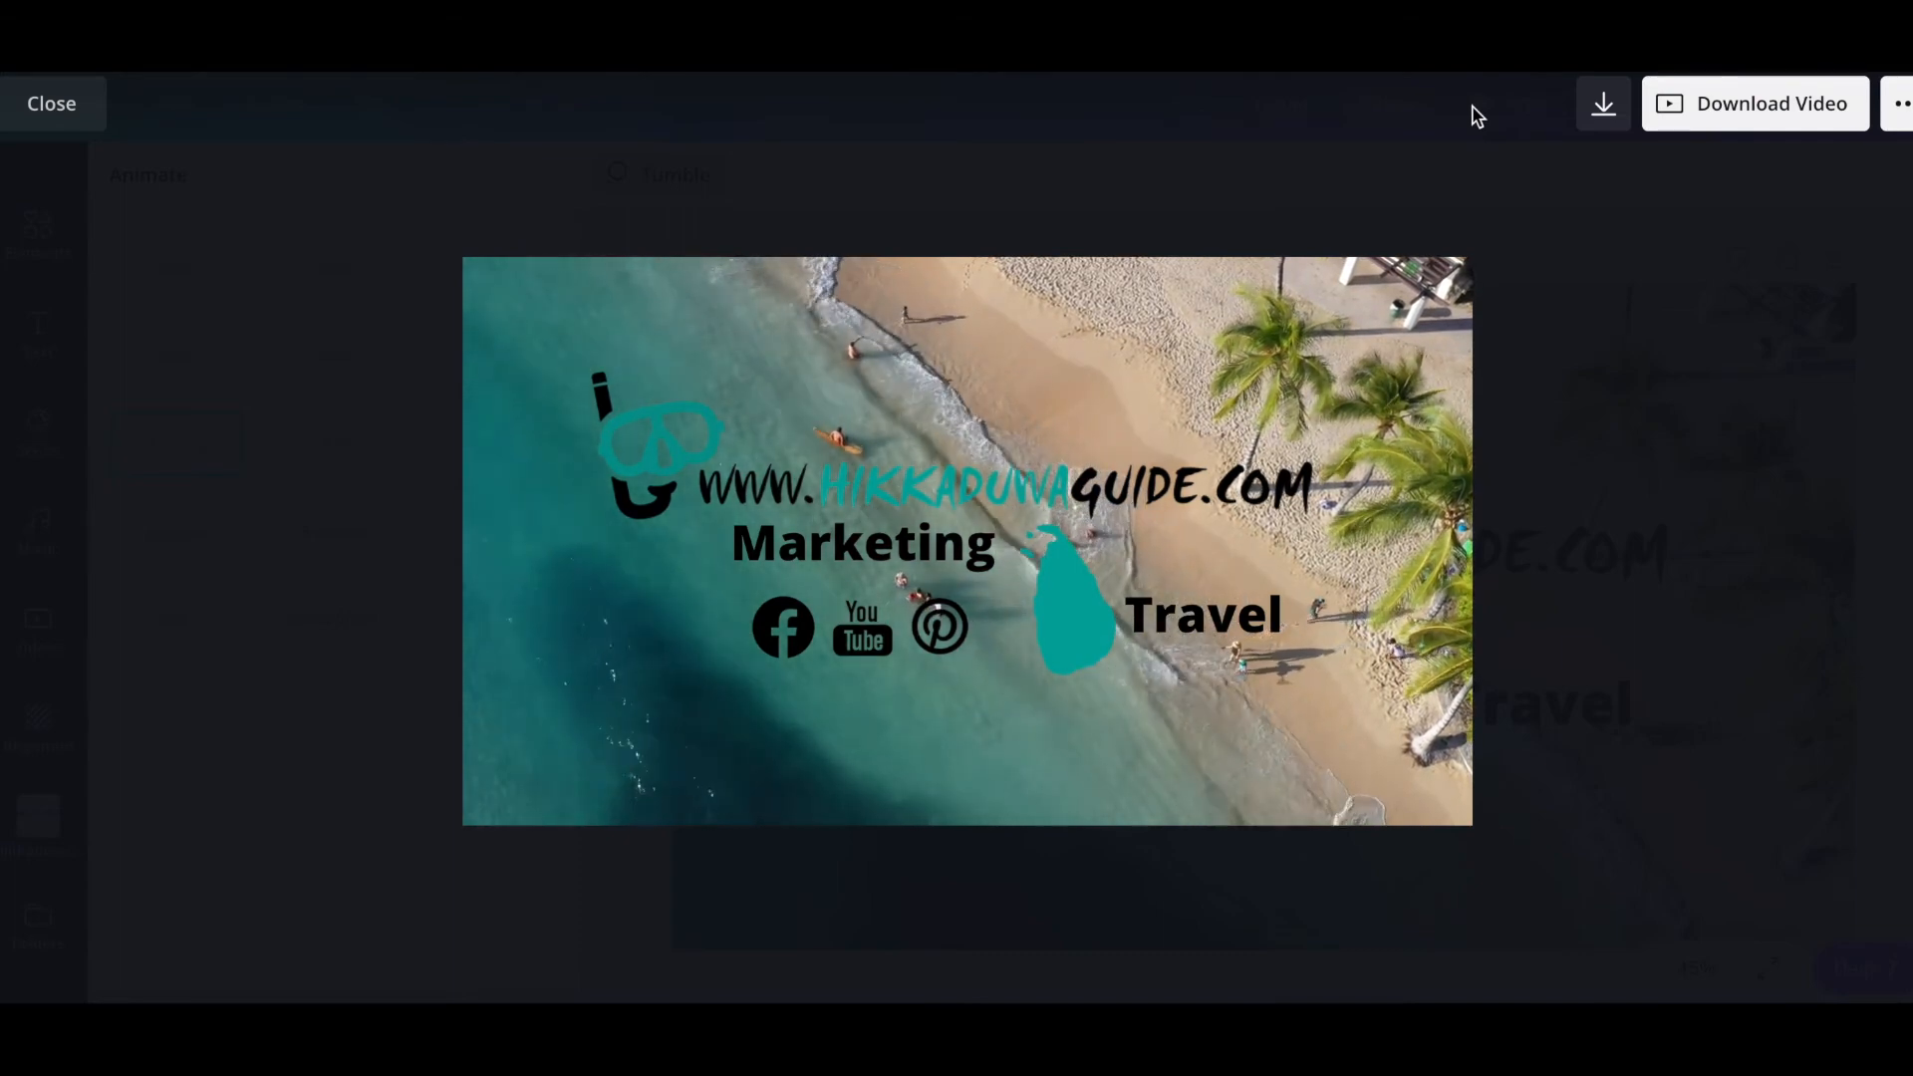
pyautogui.press('Escape')
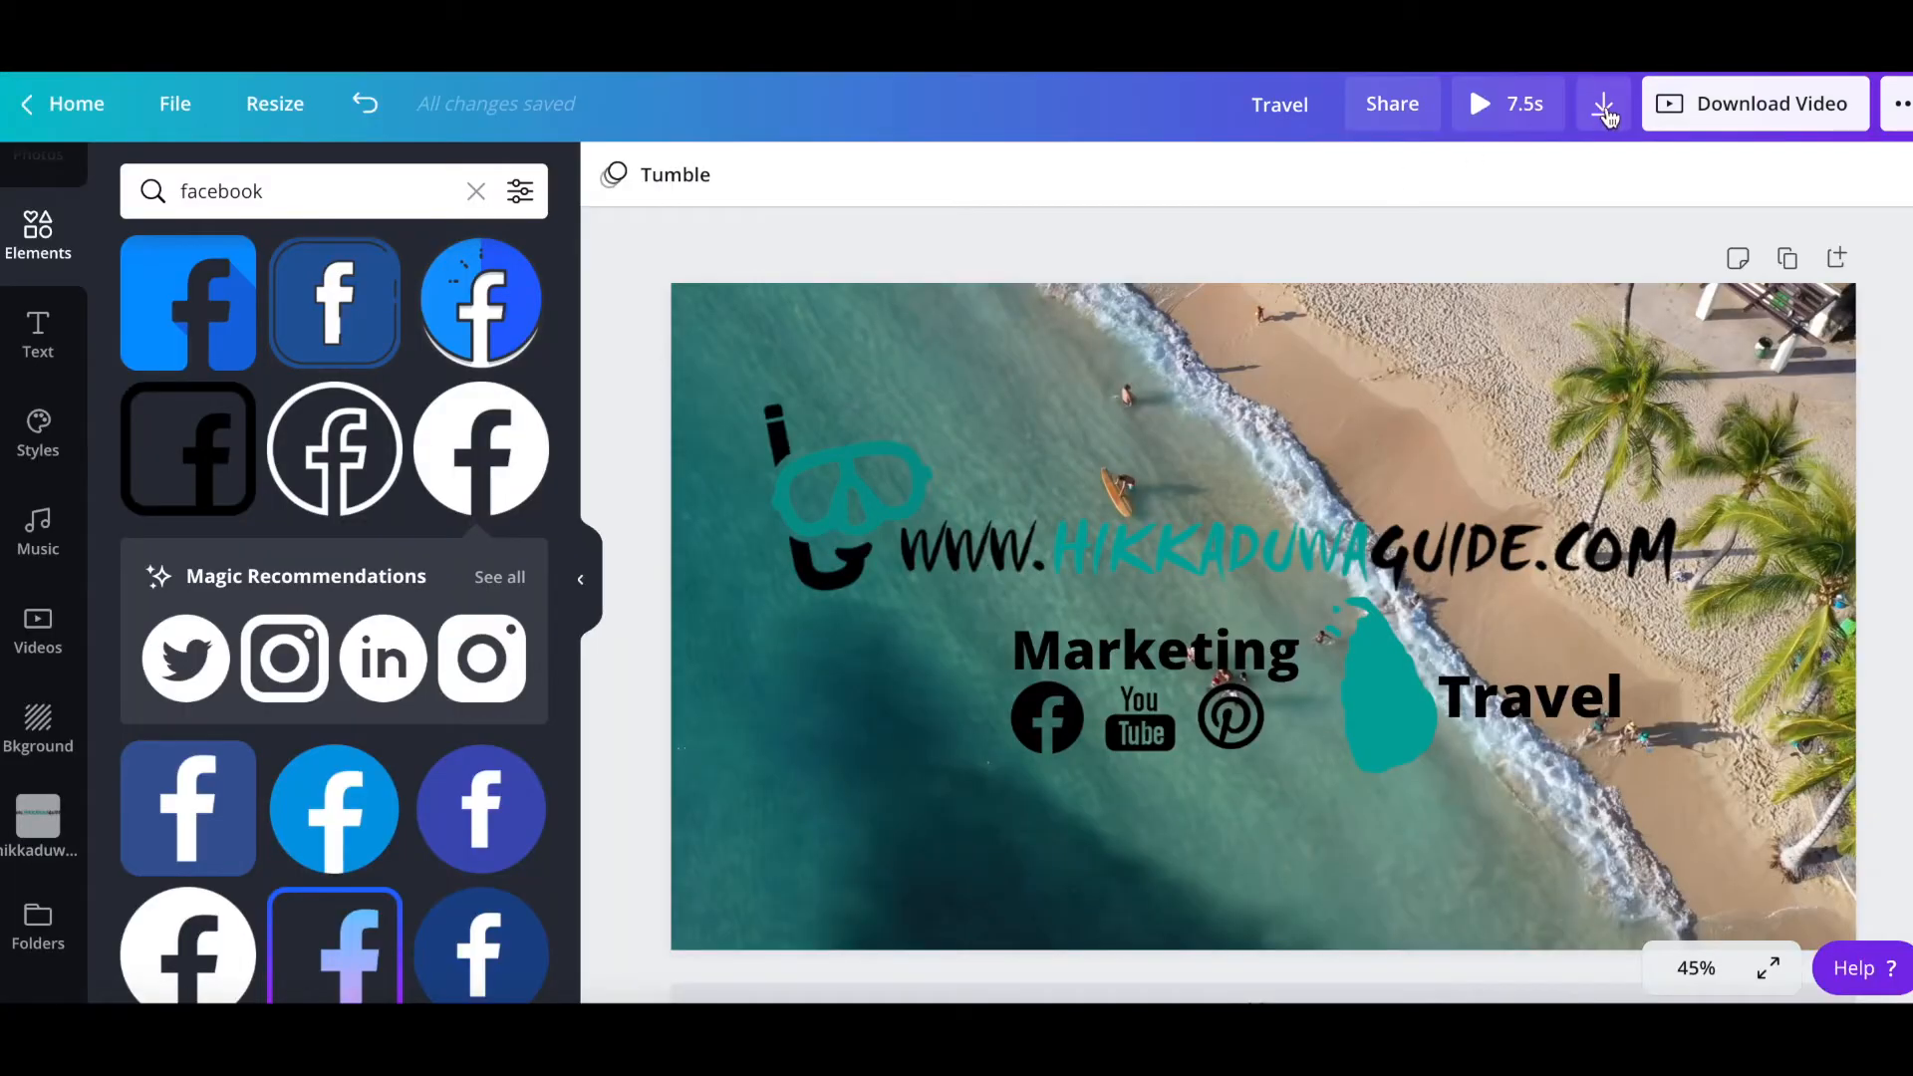
pyautogui.click(1675, 112)
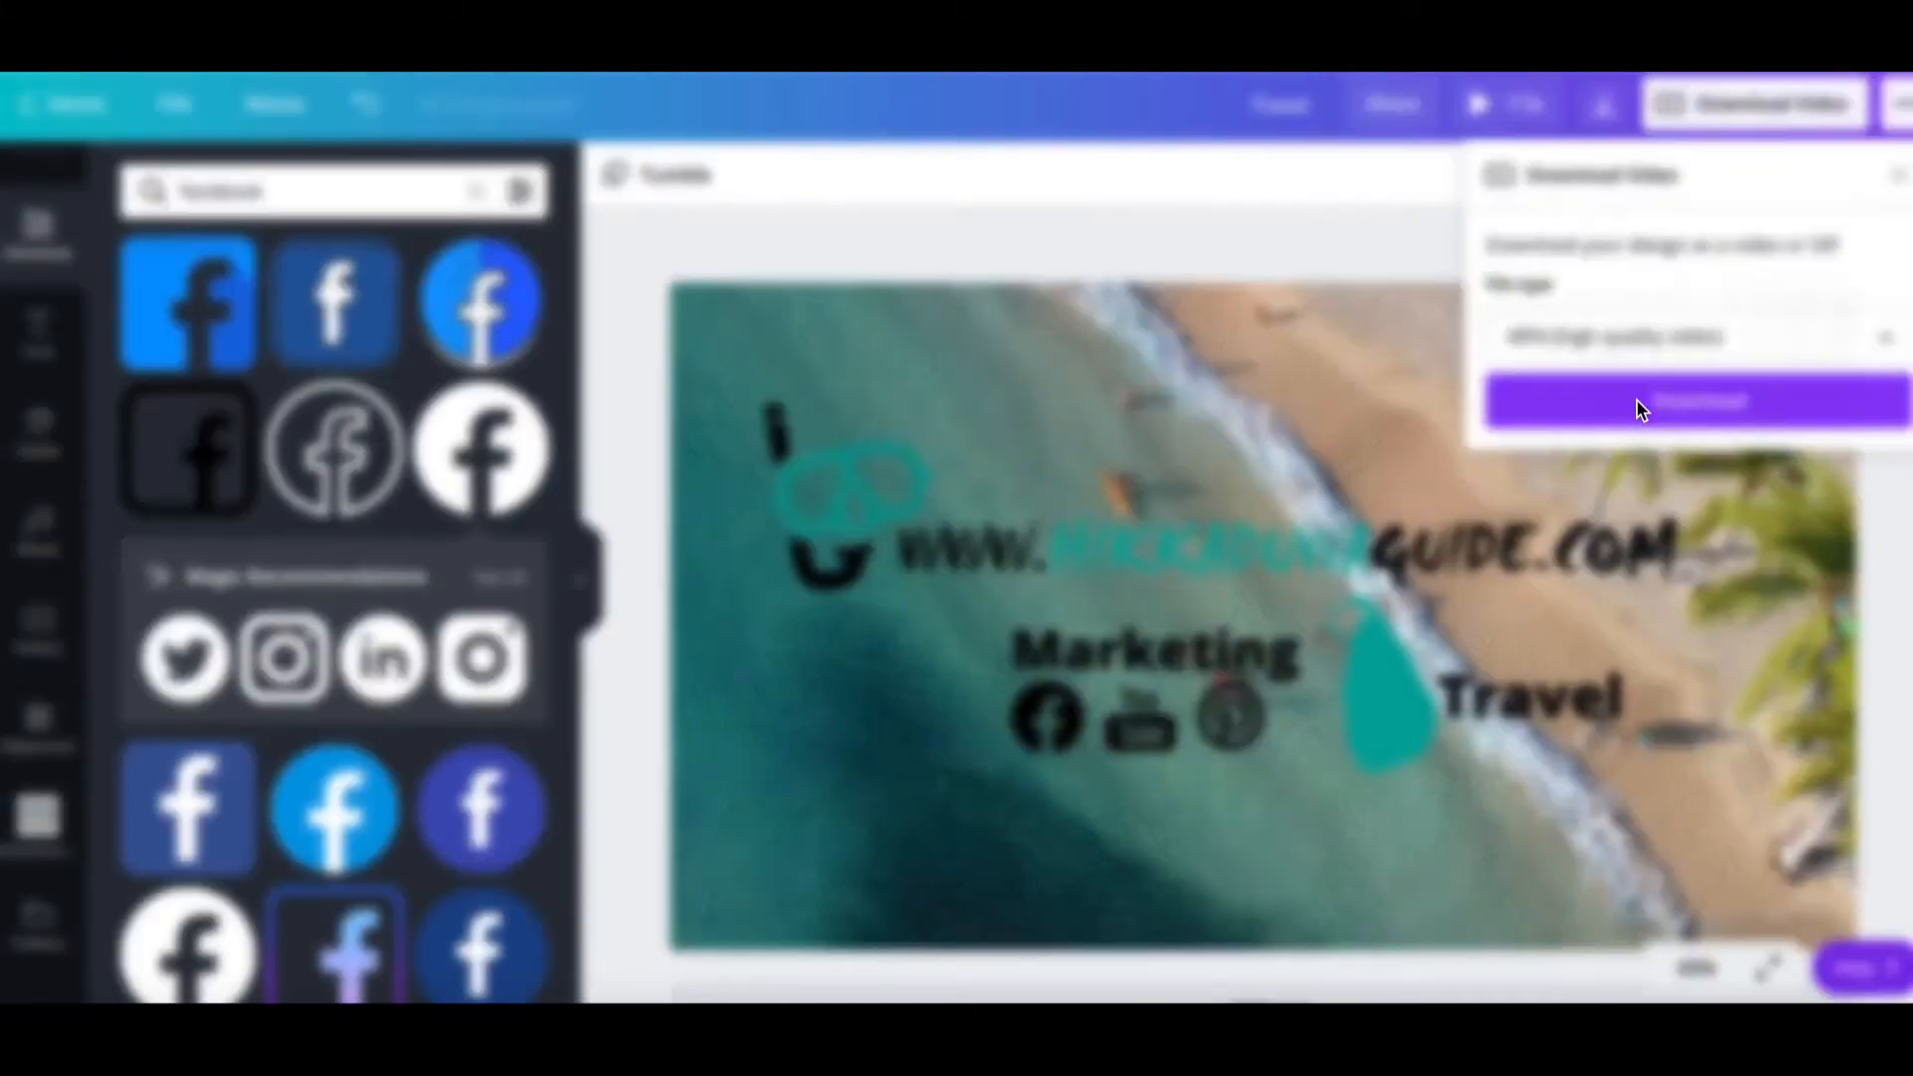
pyautogui.click(1640, 404)
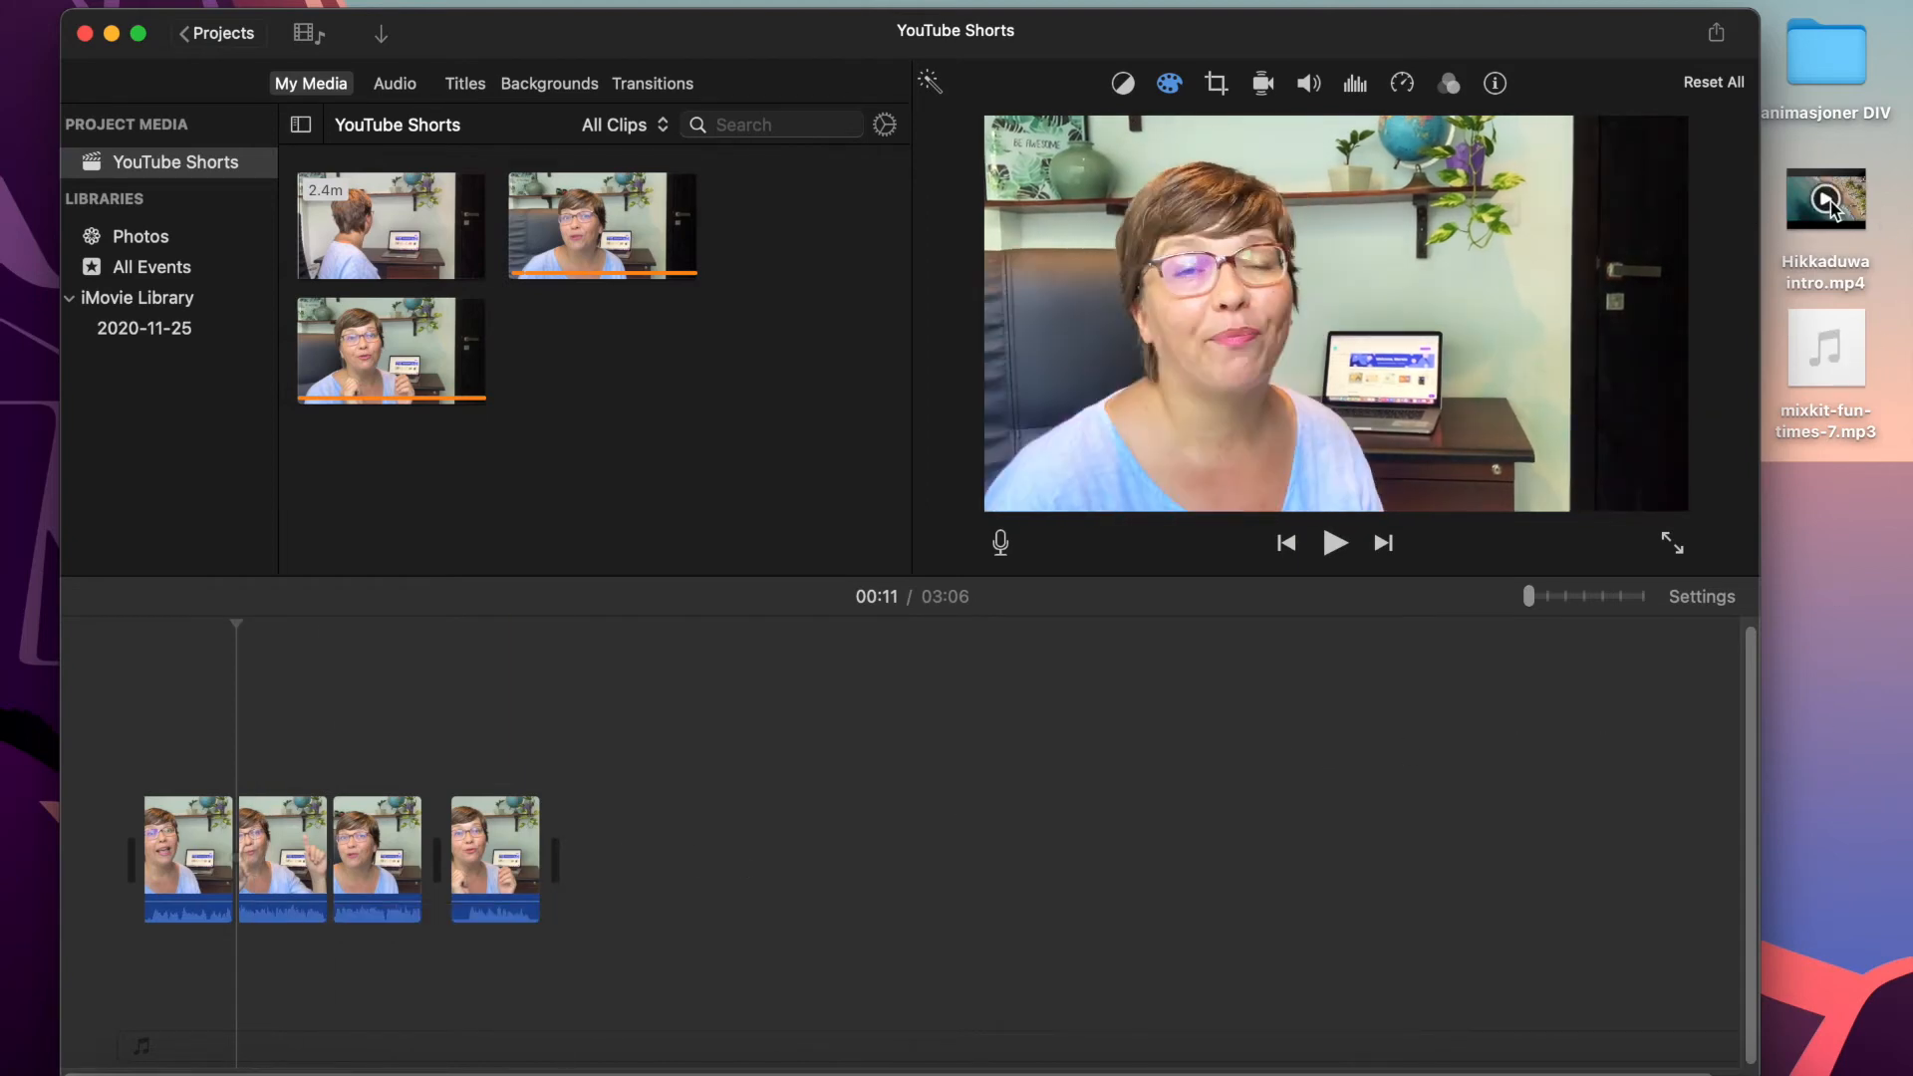
# In iMovie, insert Hikkaduwa intro.mp4 from the desktop after the first timeline clip and play it back to check it.
pyautogui.moveTo(1803, 221); pyautogui.dragTo(254, 870)
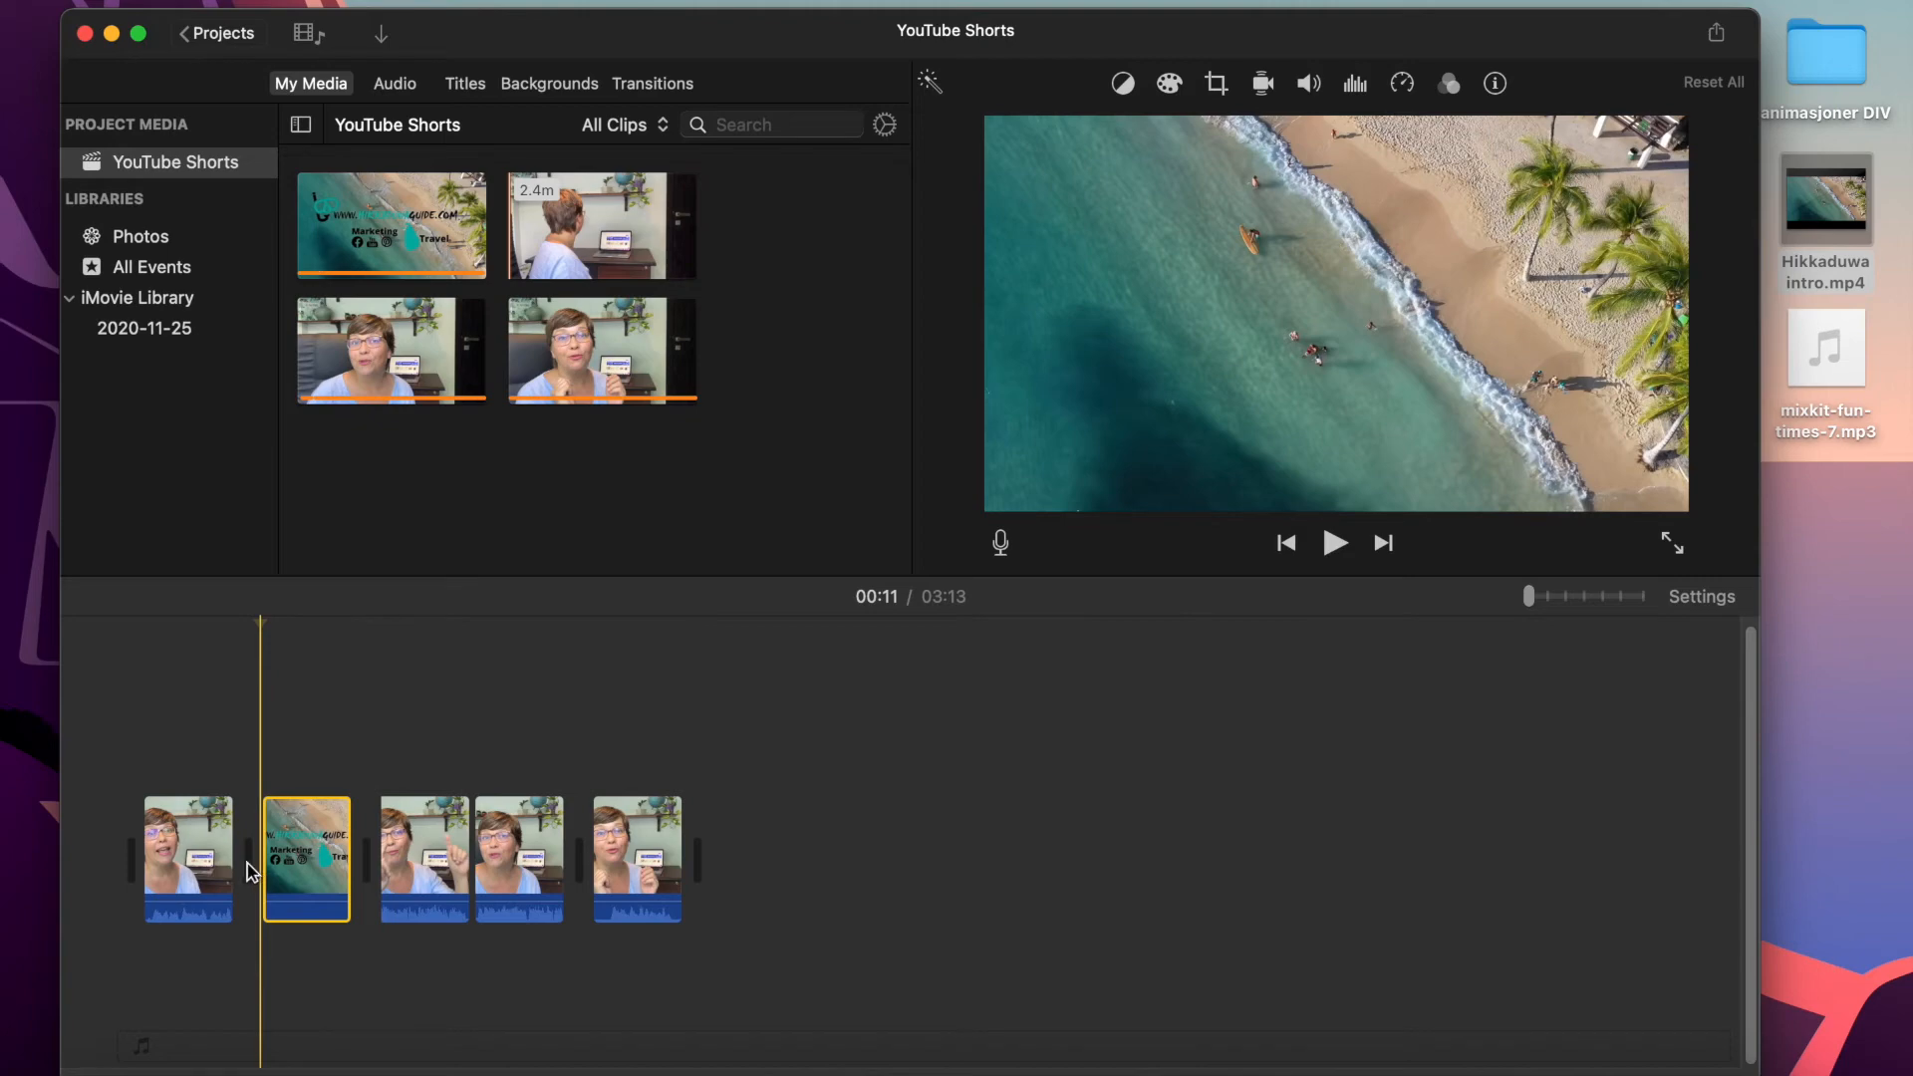
pyautogui.click(220, 879)
pyautogui.press('space')
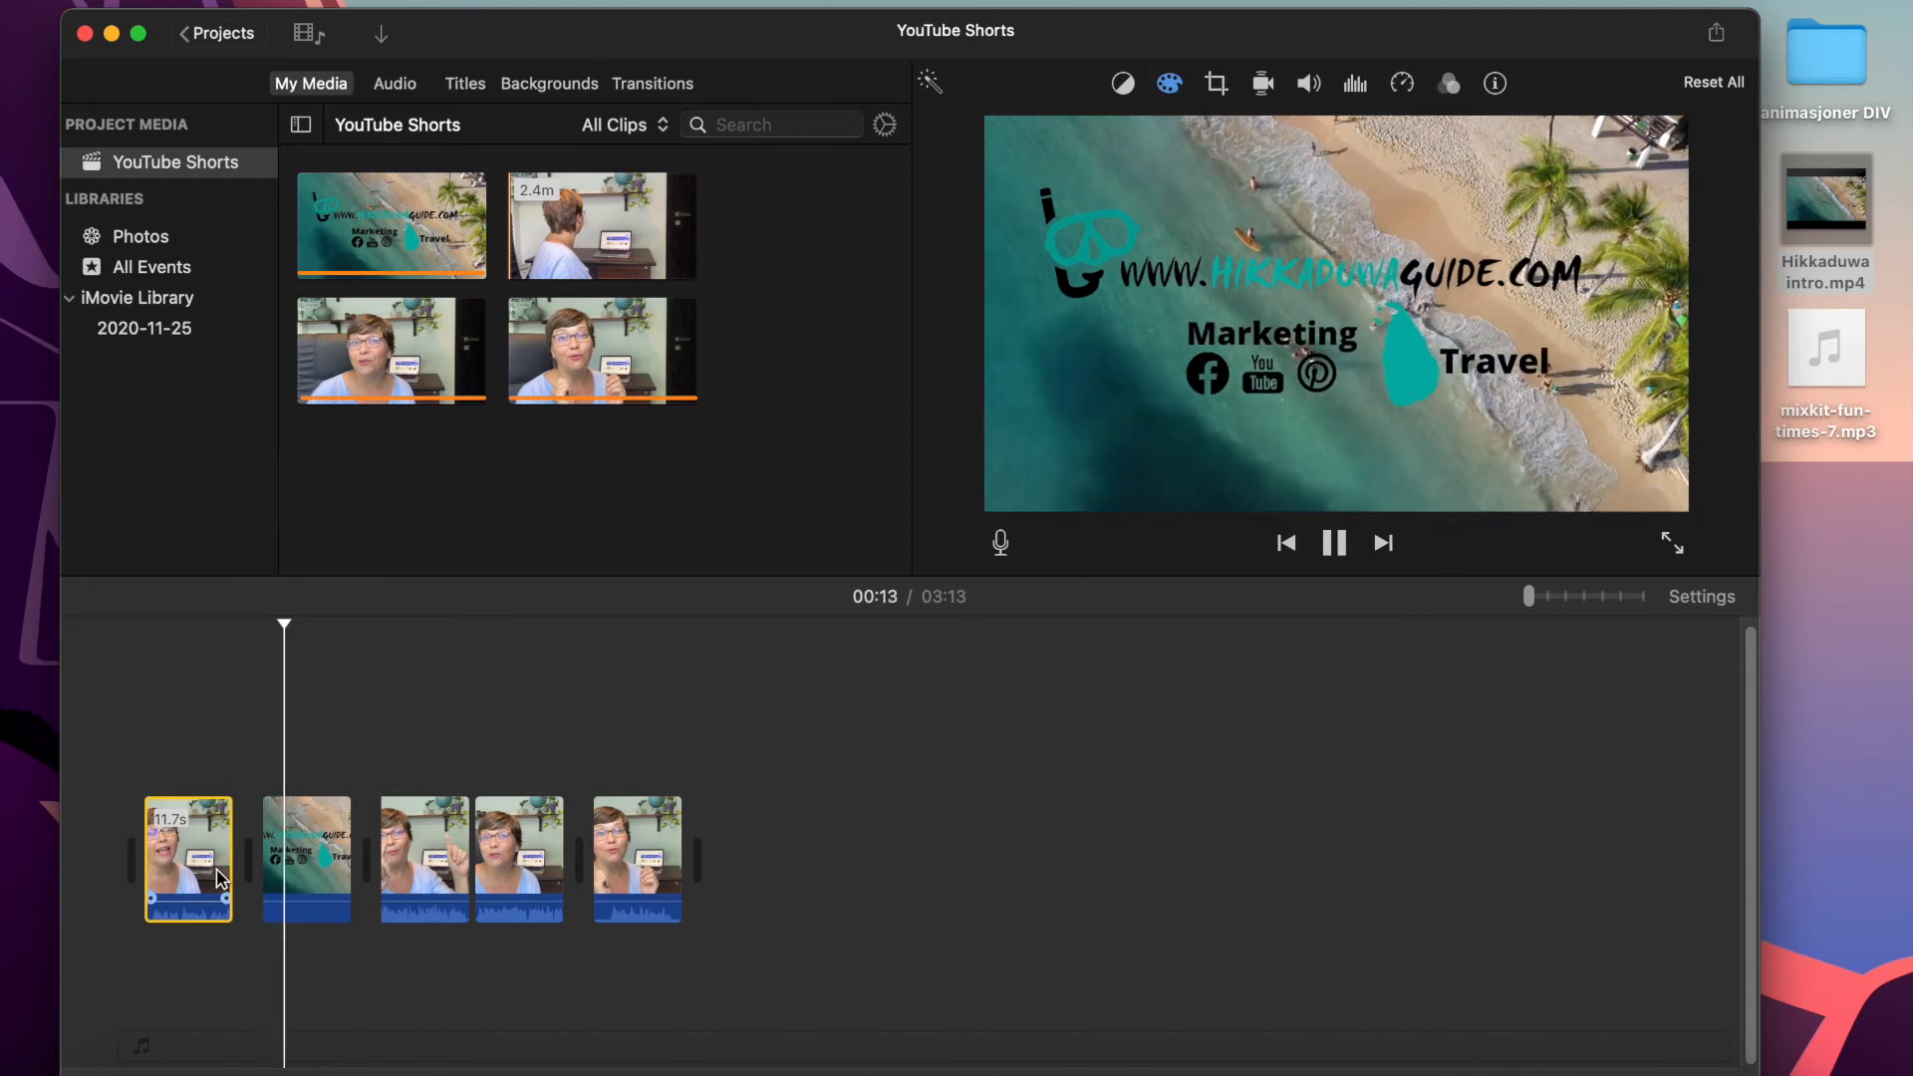
pyautogui.press('space')
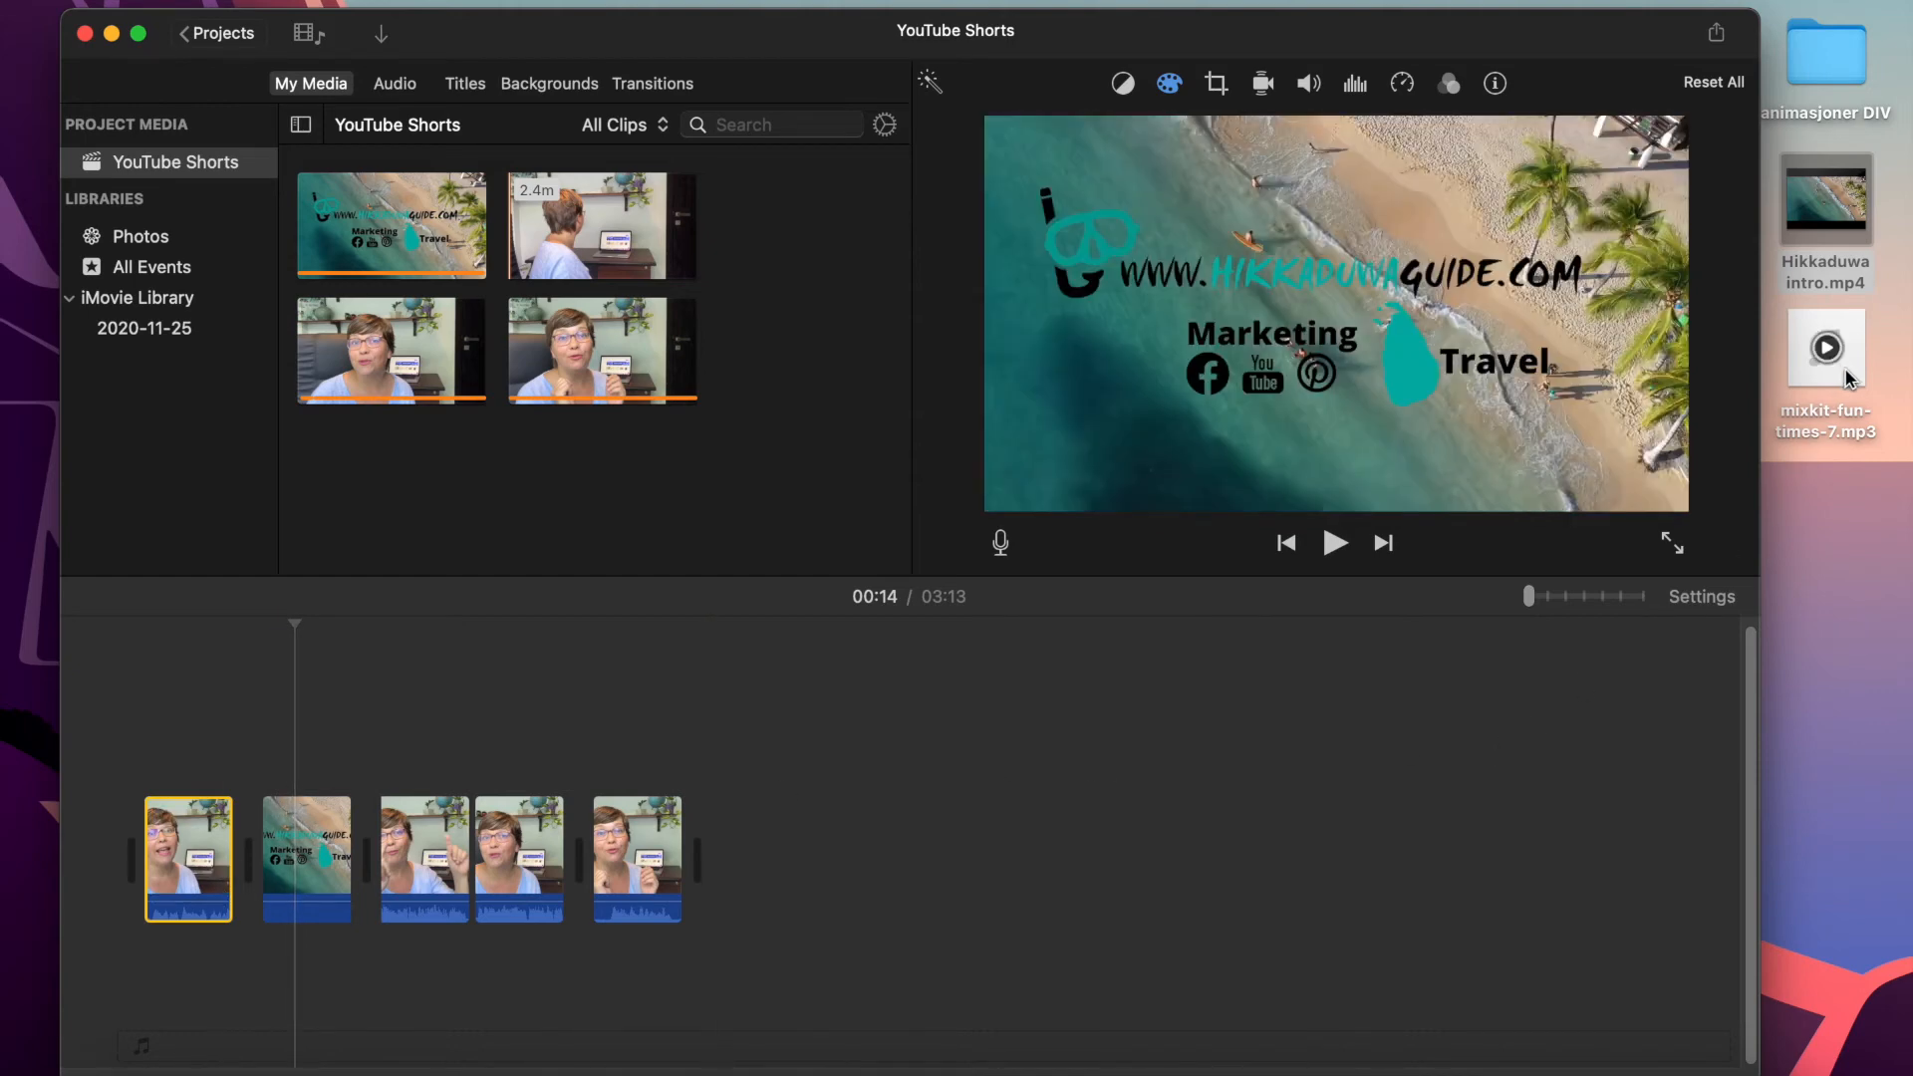
# Add mixkit-fun-times-7.mp3 from the desktop as music starting just before the first clip ends, and trim its end to a length of 11.0 s.
pyautogui.moveTo(1844, 368); pyautogui.dragTo(230, 1008)
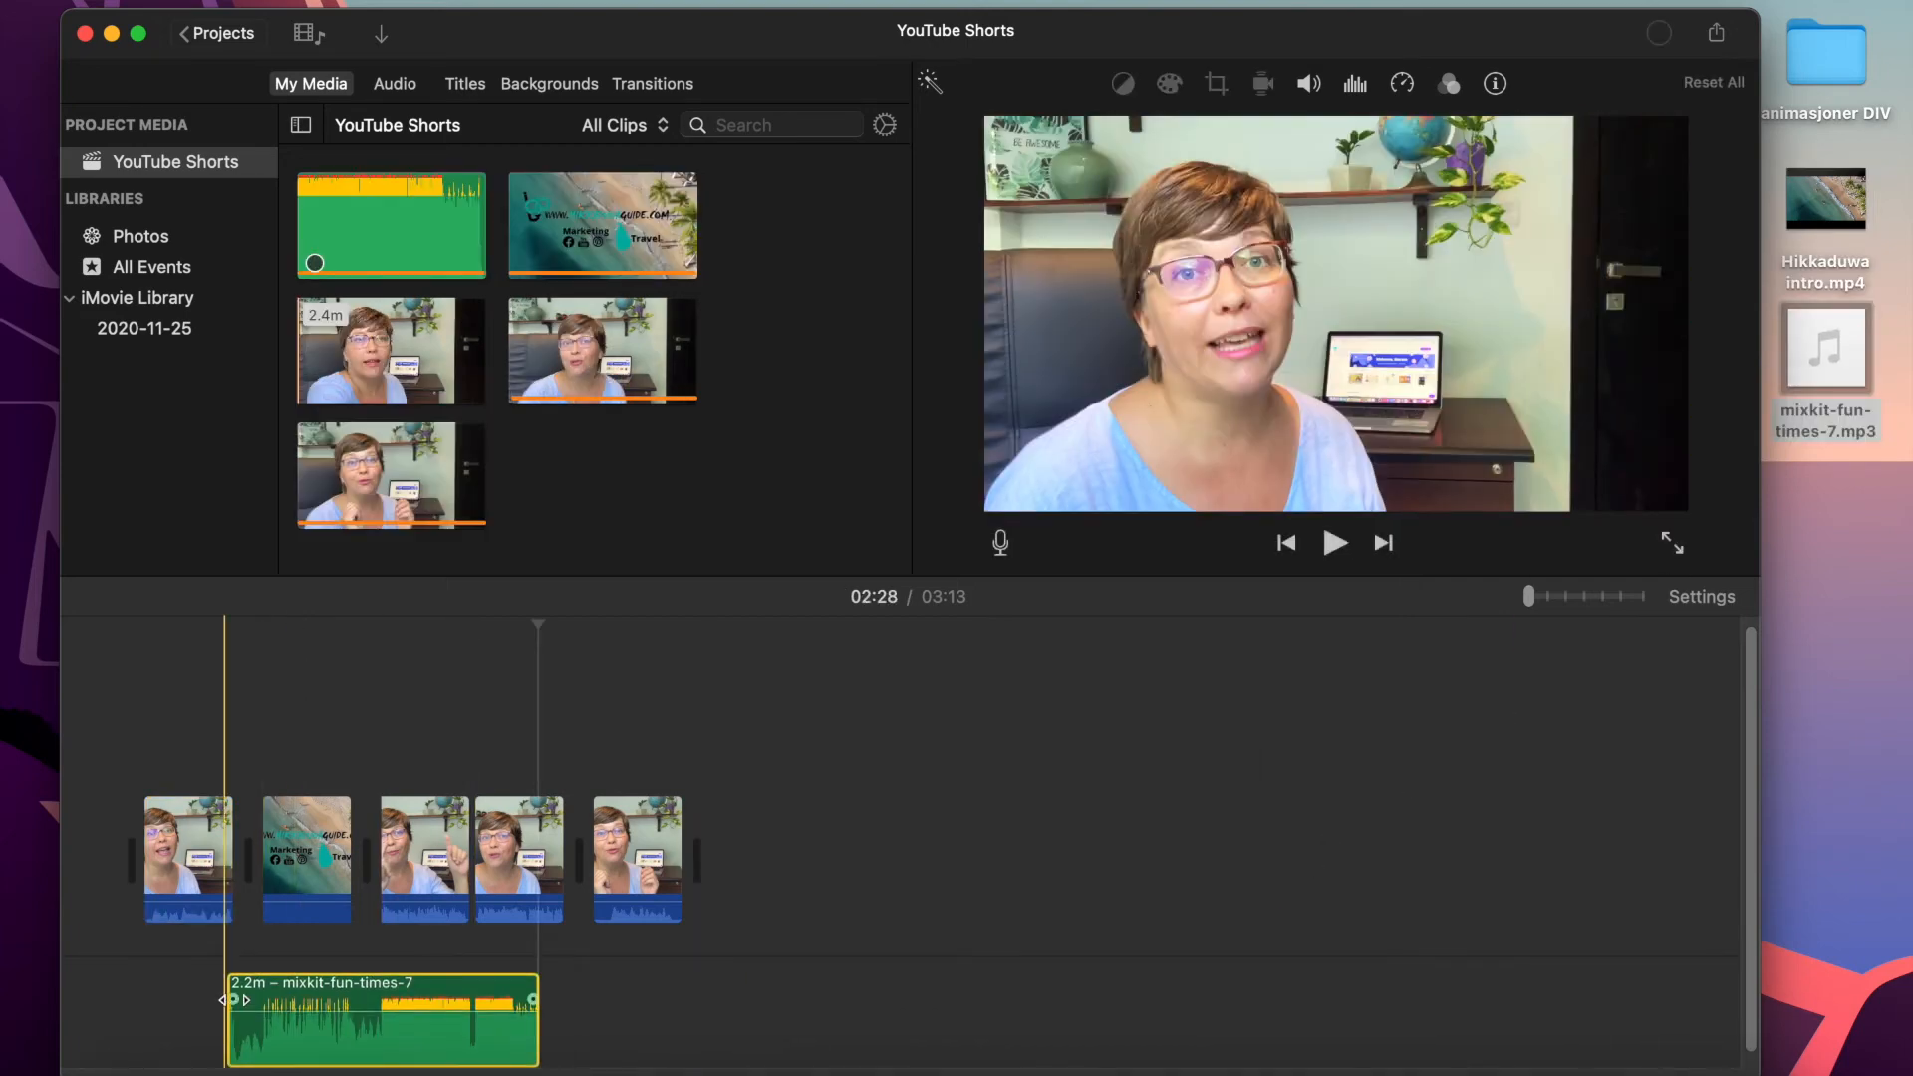
pyautogui.moveTo(538, 1013); pyautogui.dragTo(386, 1008)
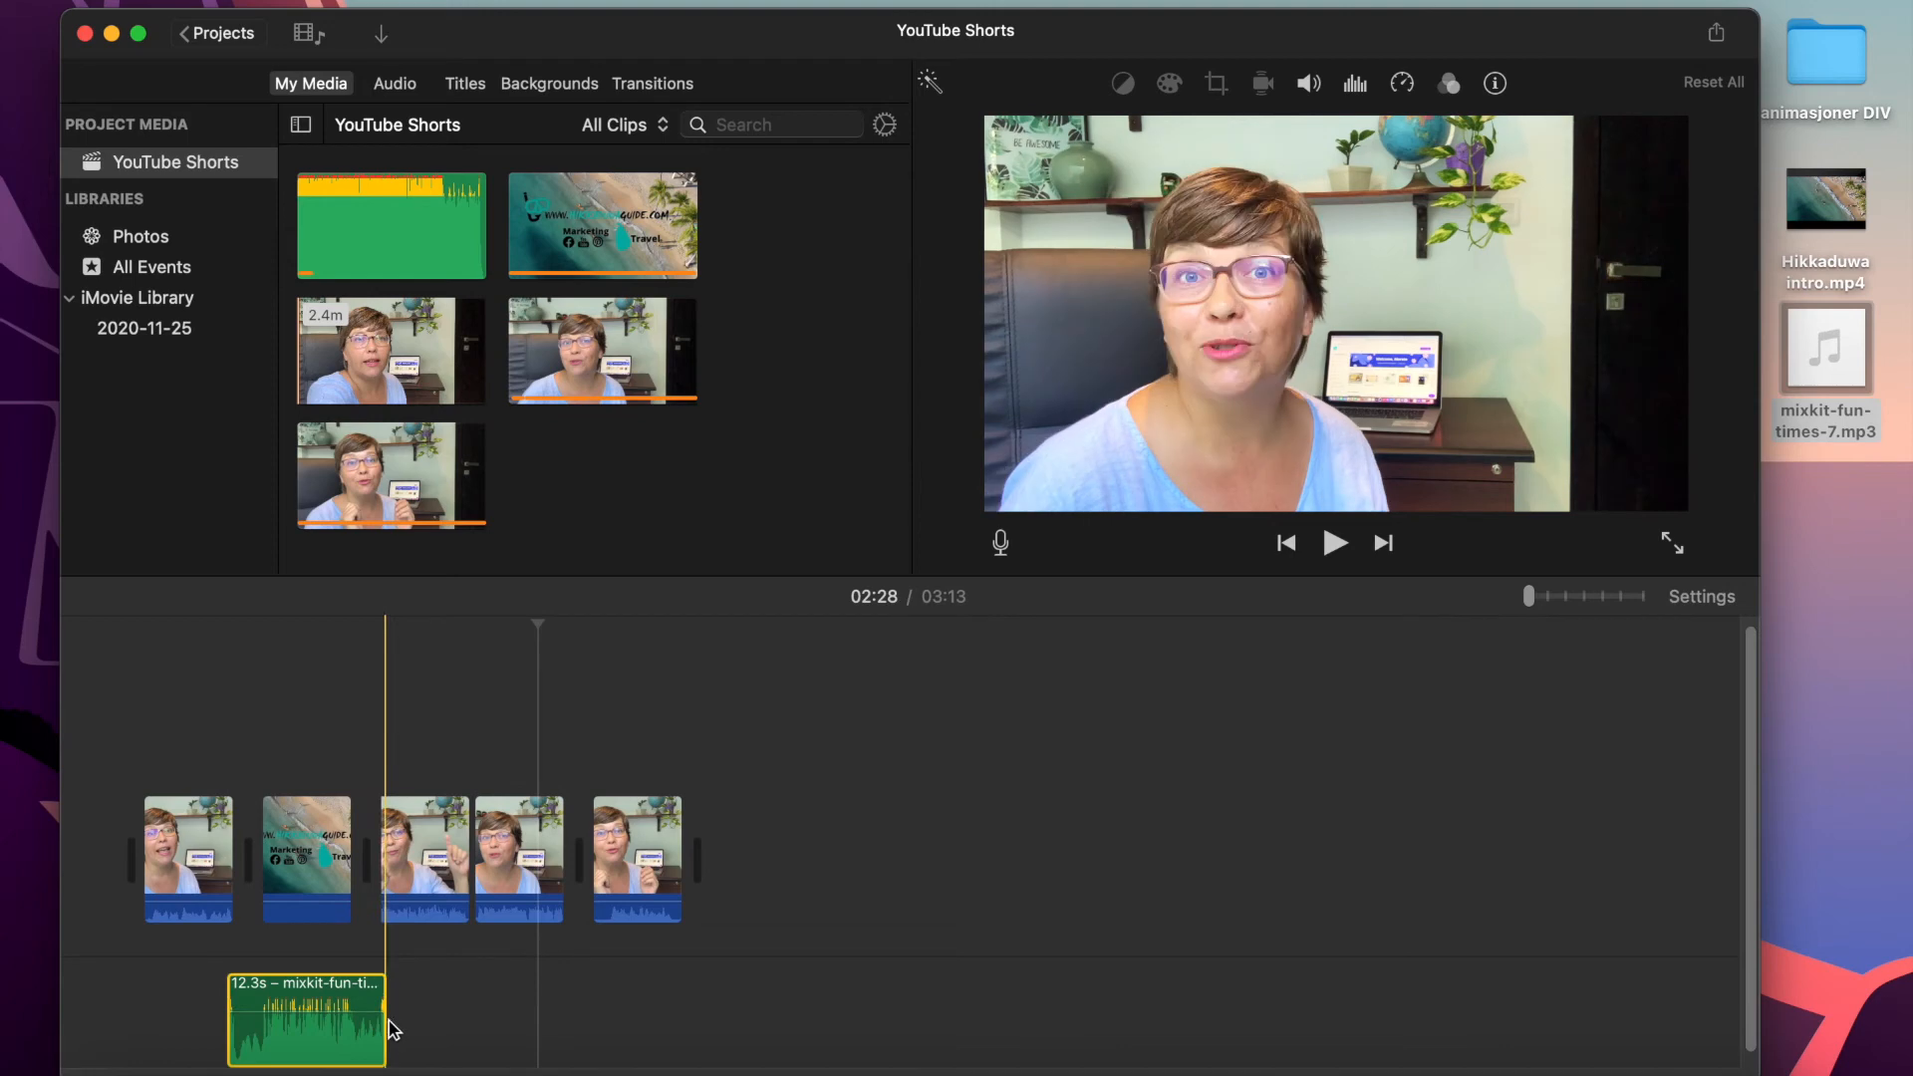
pyautogui.moveTo(386, 1024); pyautogui.dragTo(392, 1024)
pyautogui.moveTo(1529, 597); pyautogui.dragTo(1540, 600)
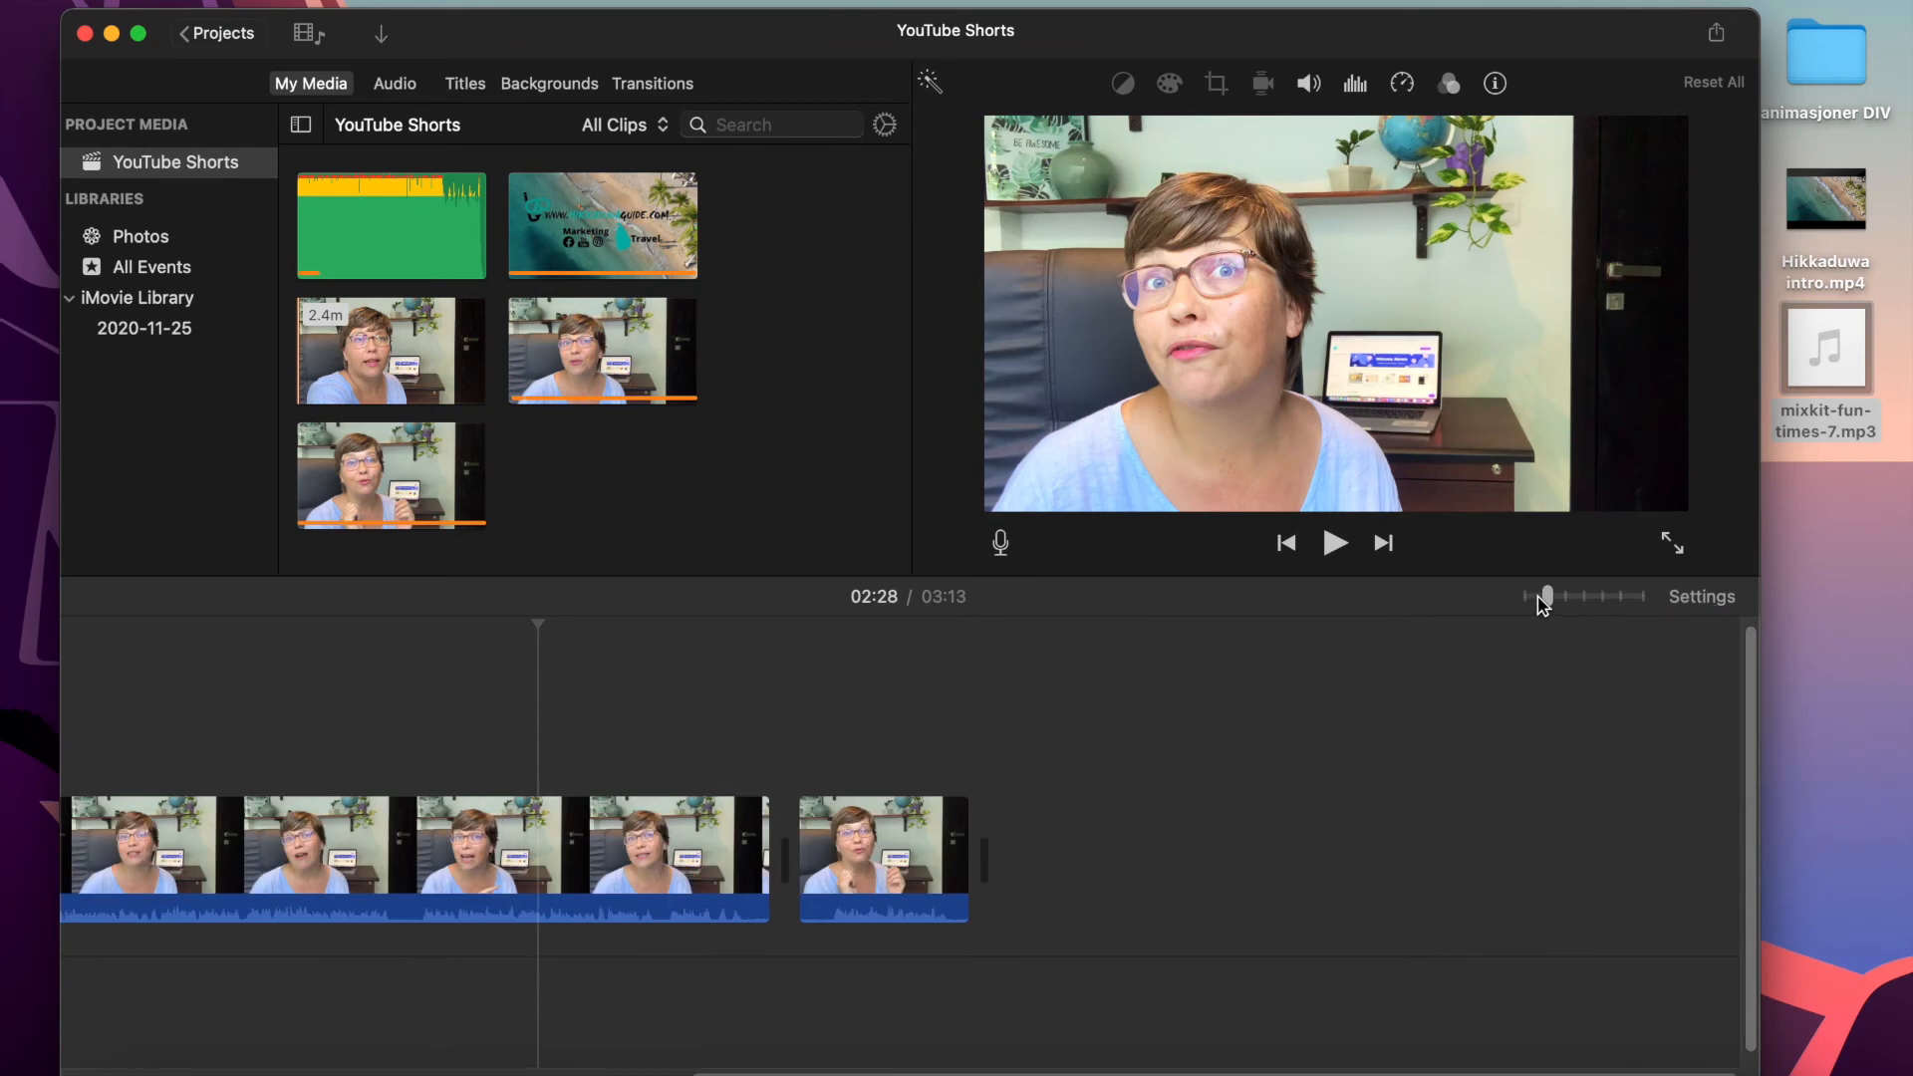
pyautogui.hscroll(-5, 567, 915)
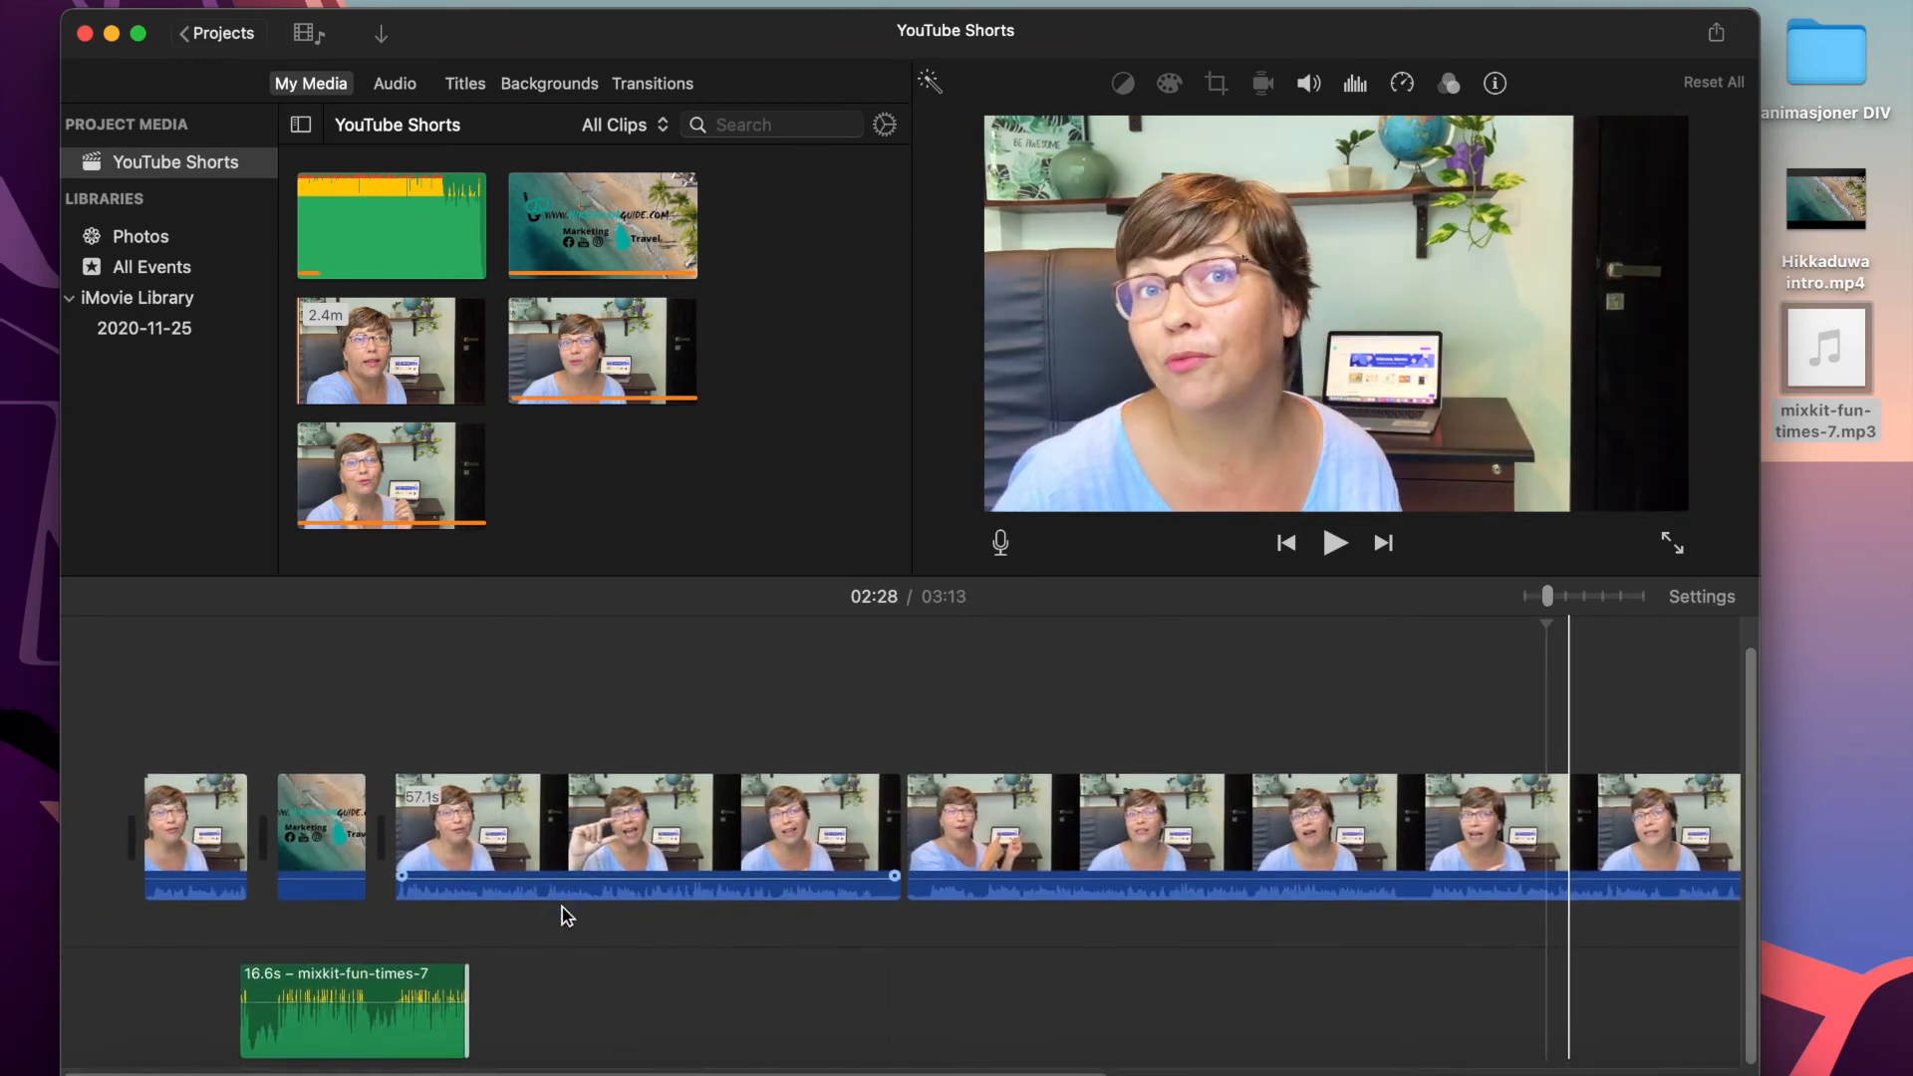
pyautogui.moveTo(1548, 596); pyautogui.dragTo(1566, 595)
pyautogui.moveTo(716, 1041); pyautogui.dragTo(586, 1043)
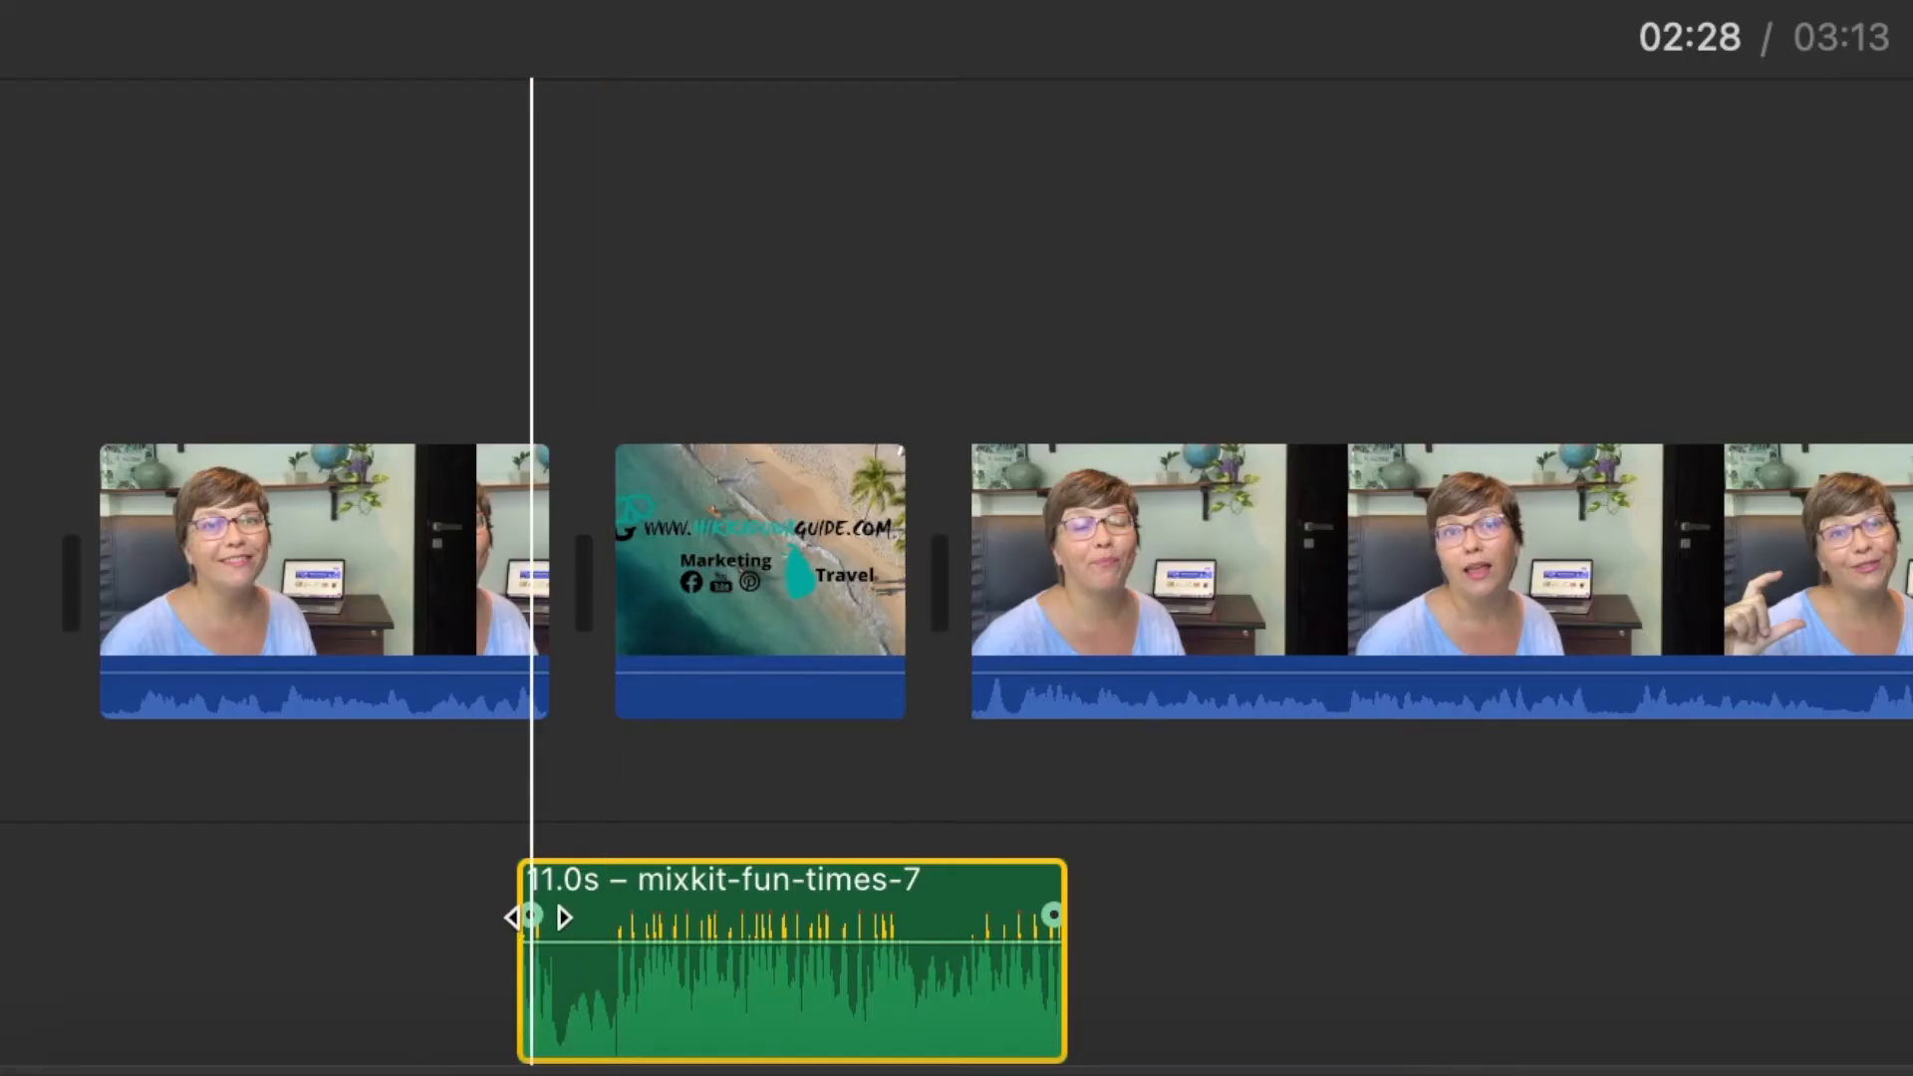
# Fade the music in until just after the intro clip starts, fade it out from the intro's end, and lower its volume to 20%.
pyautogui.moveTo(538, 916); pyautogui.dragTo(644, 945)
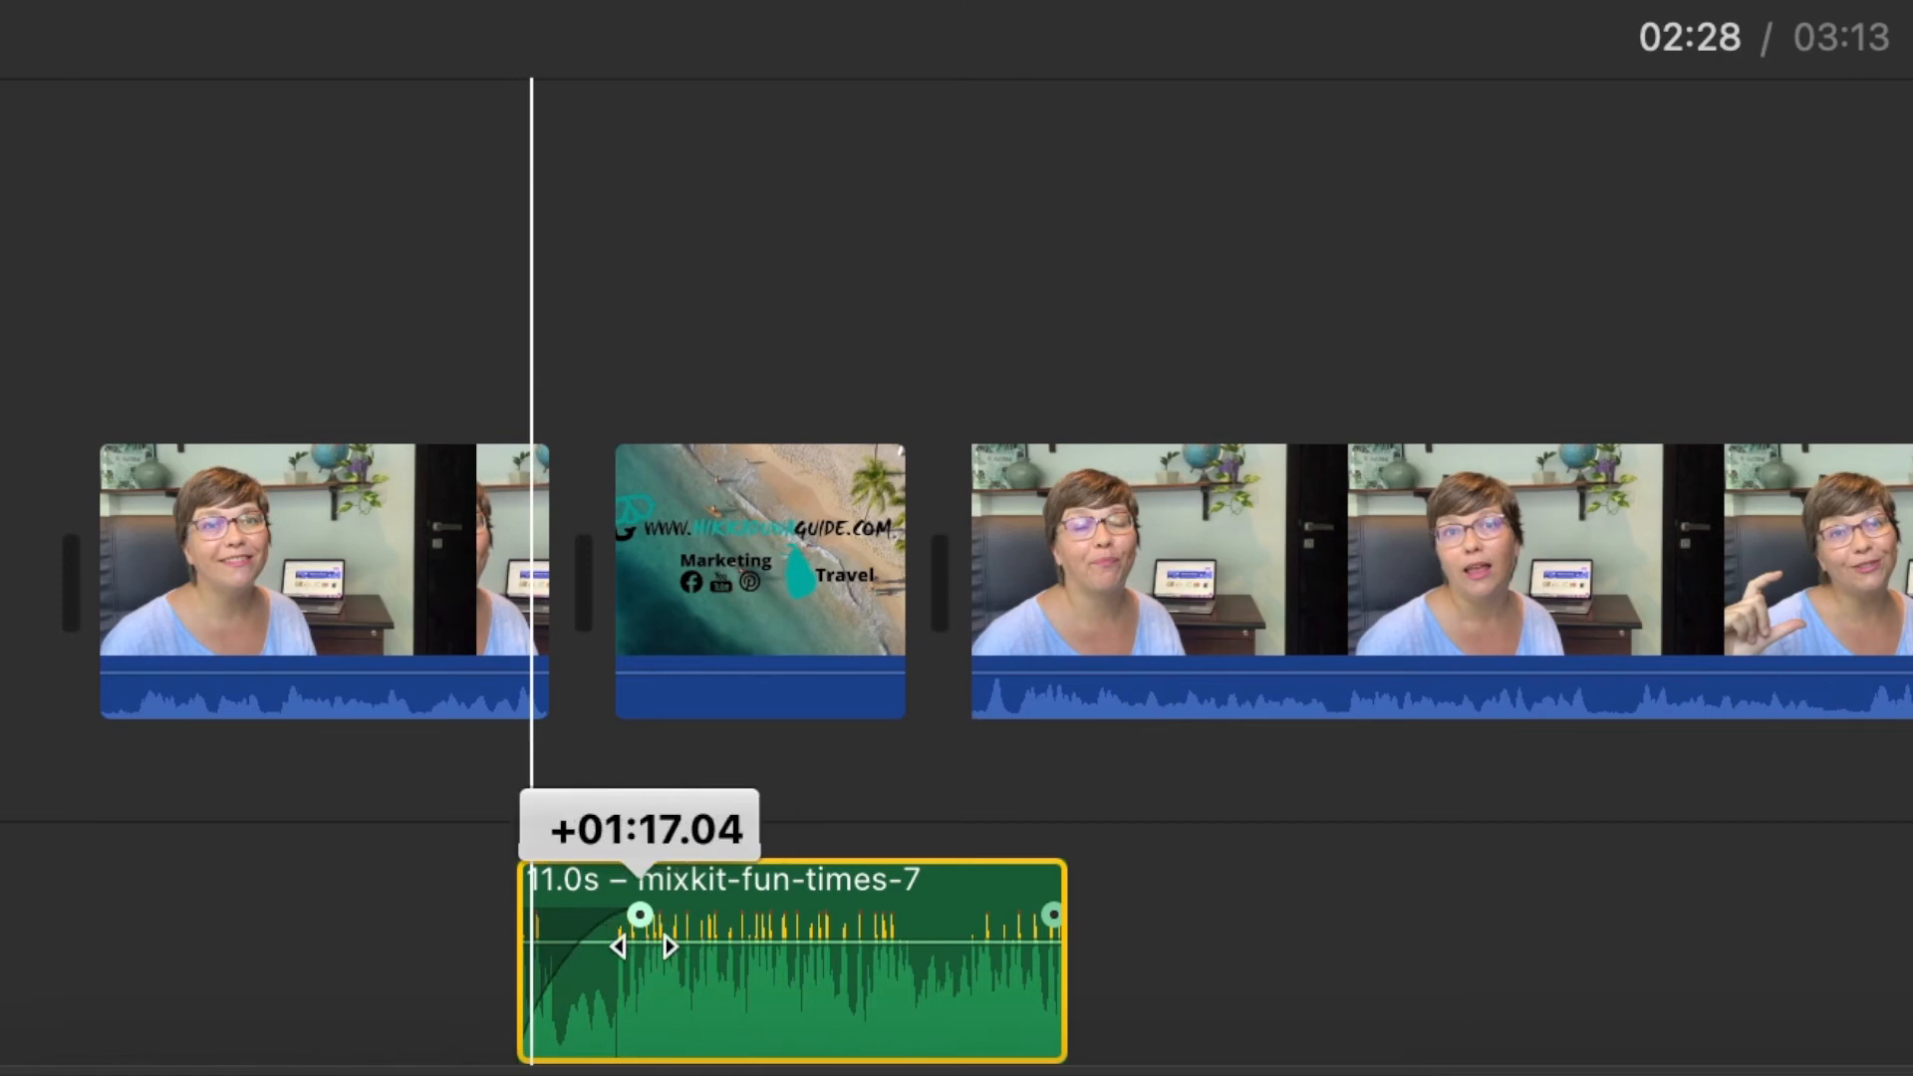
pyautogui.moveTo(1049, 917); pyautogui.dragTo(958, 929)
pyautogui.moveTo(781, 948); pyautogui.dragTo(743, 971)
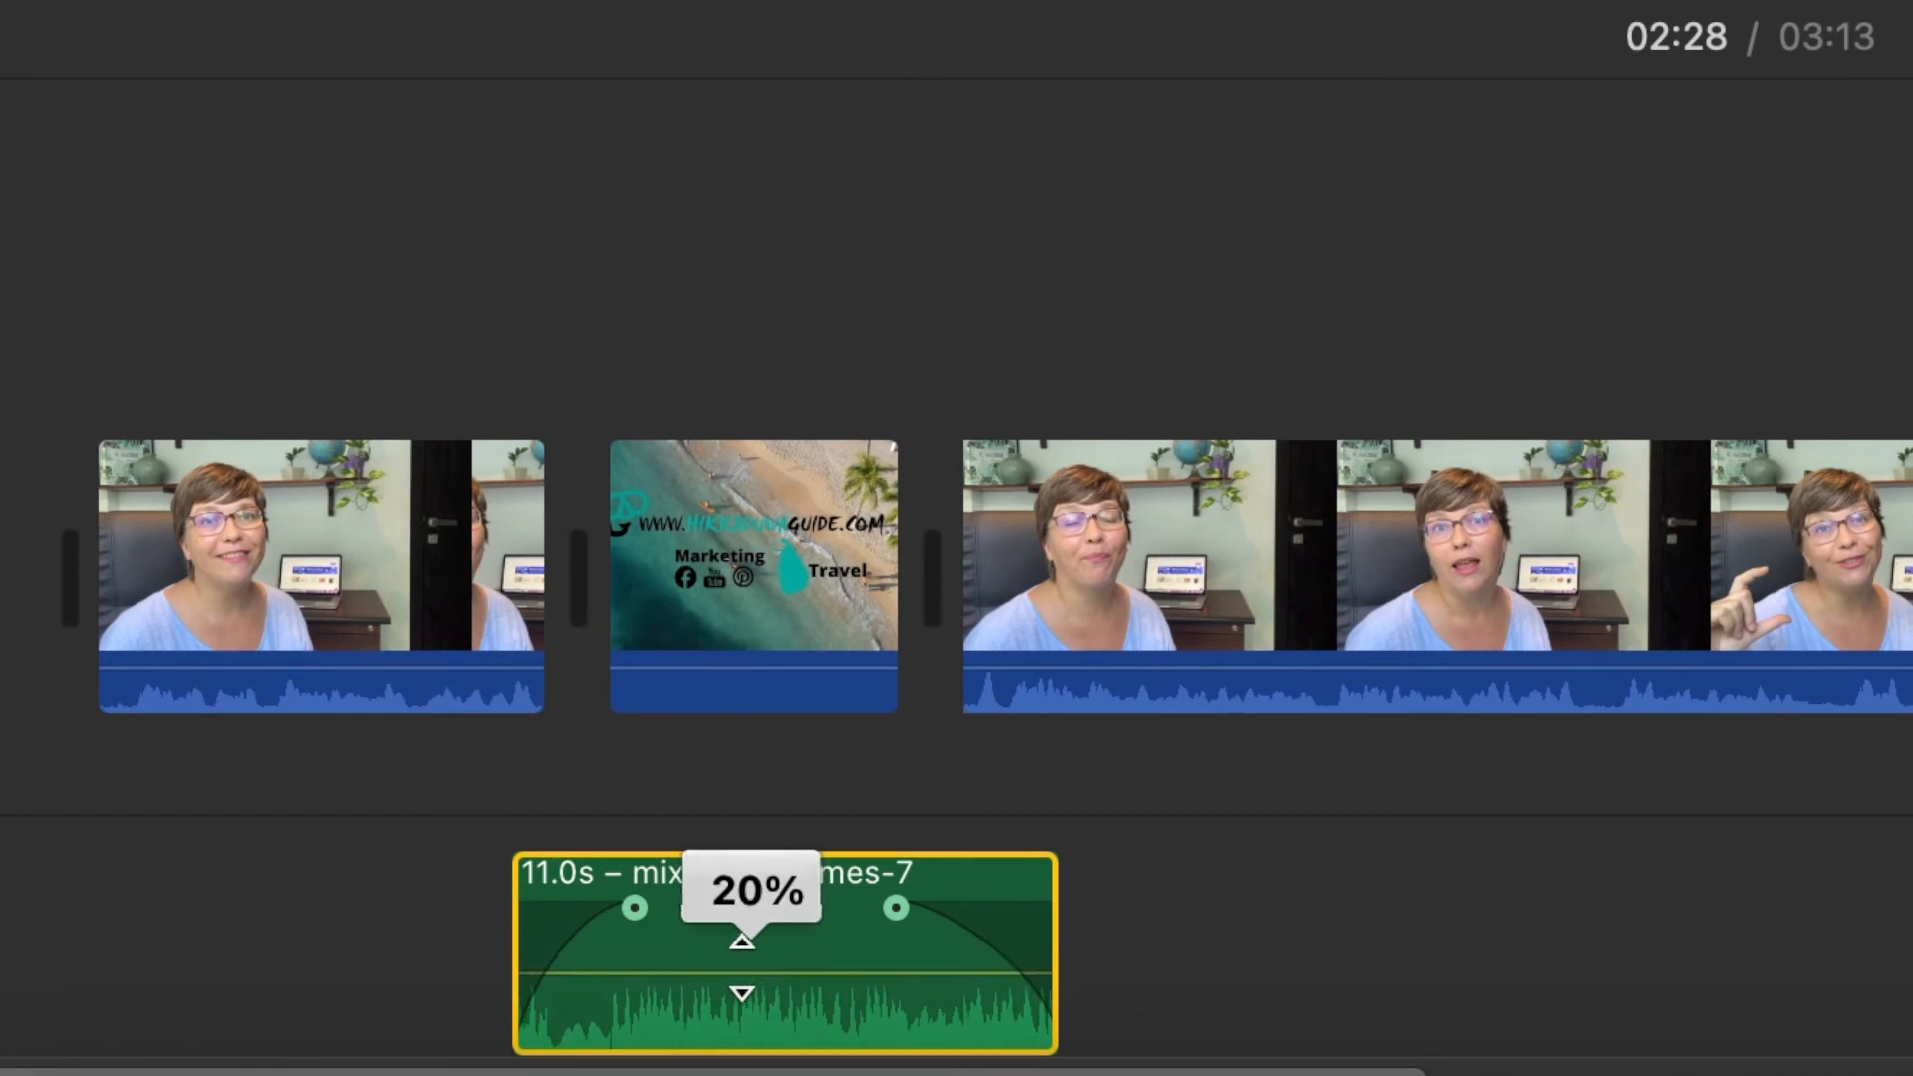
pyautogui.moveTo(743, 967); pyautogui.dragTo(742, 968)
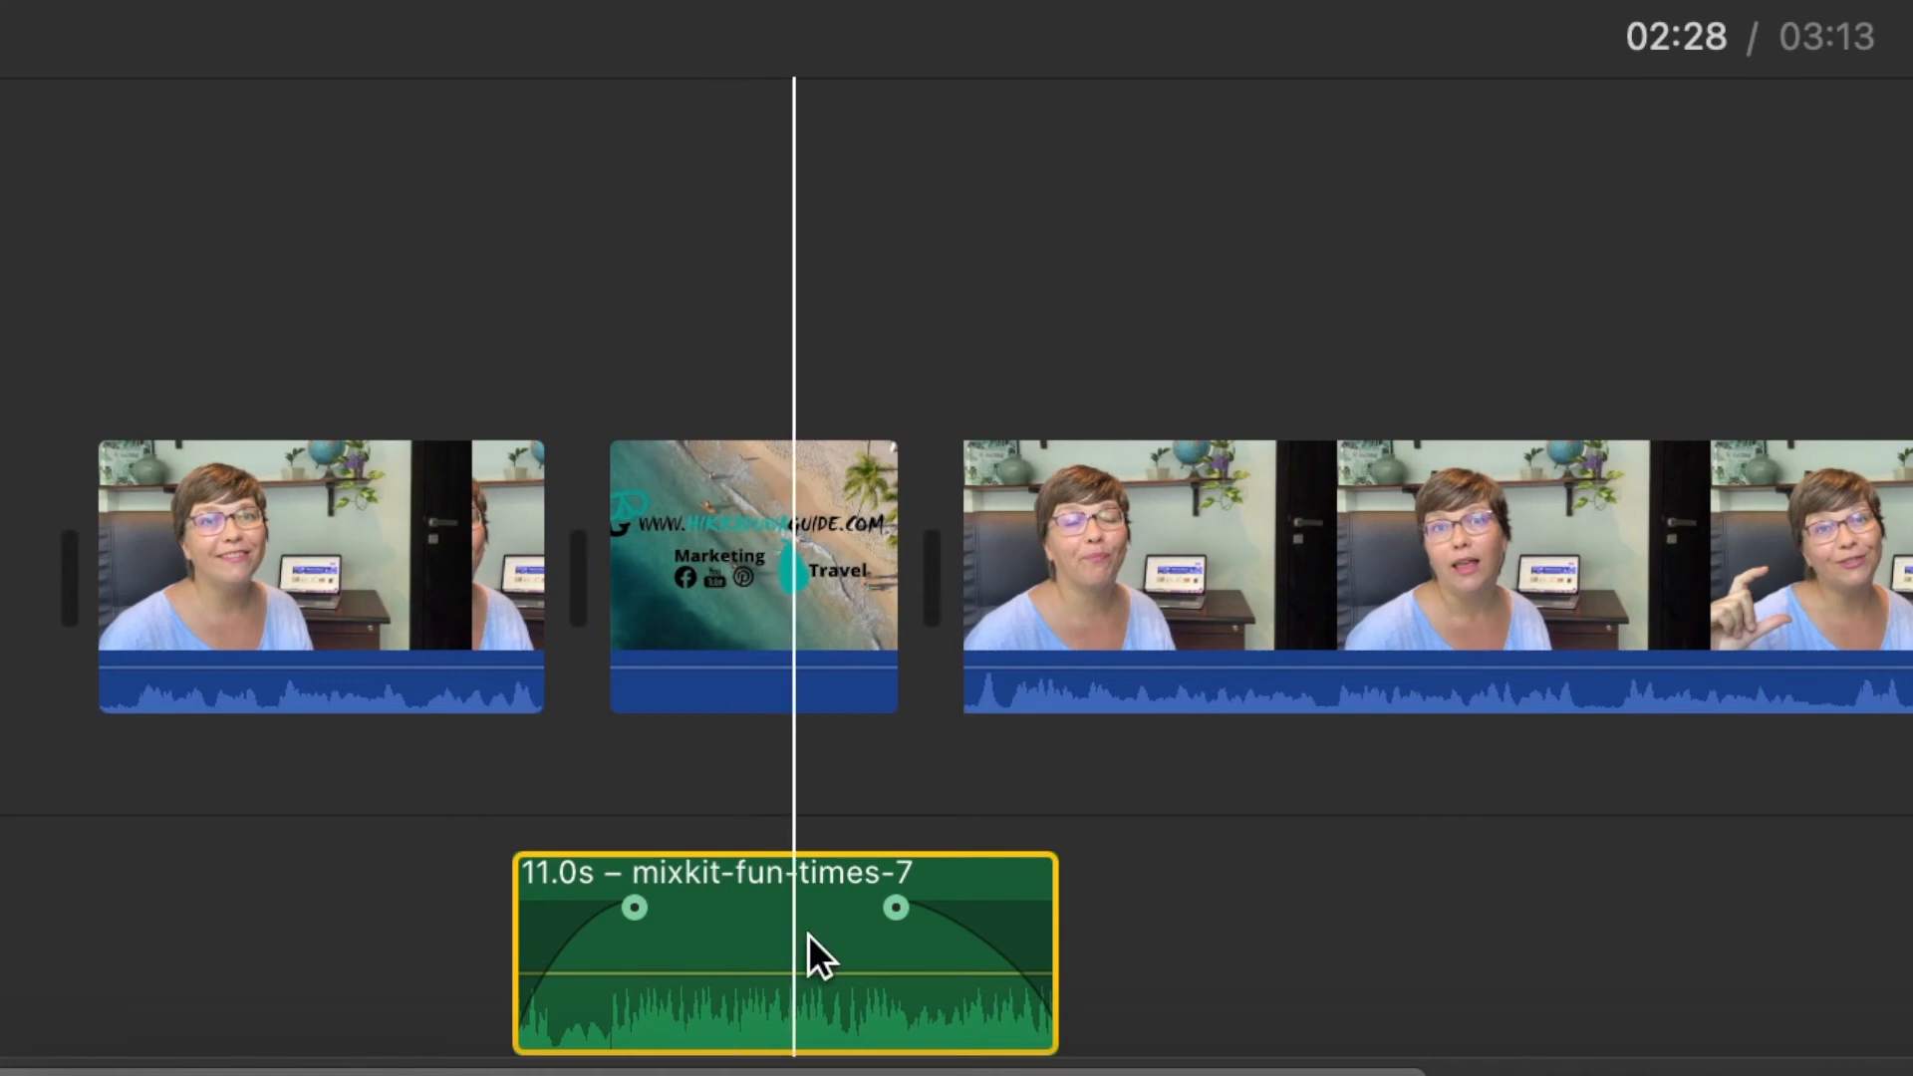
# Shorten the music clip to 10.3 s from its end and play the project from the first clip through the intro to check the sound.
pyautogui.moveTo(1053, 893); pyautogui.dragTo(1023, 891)
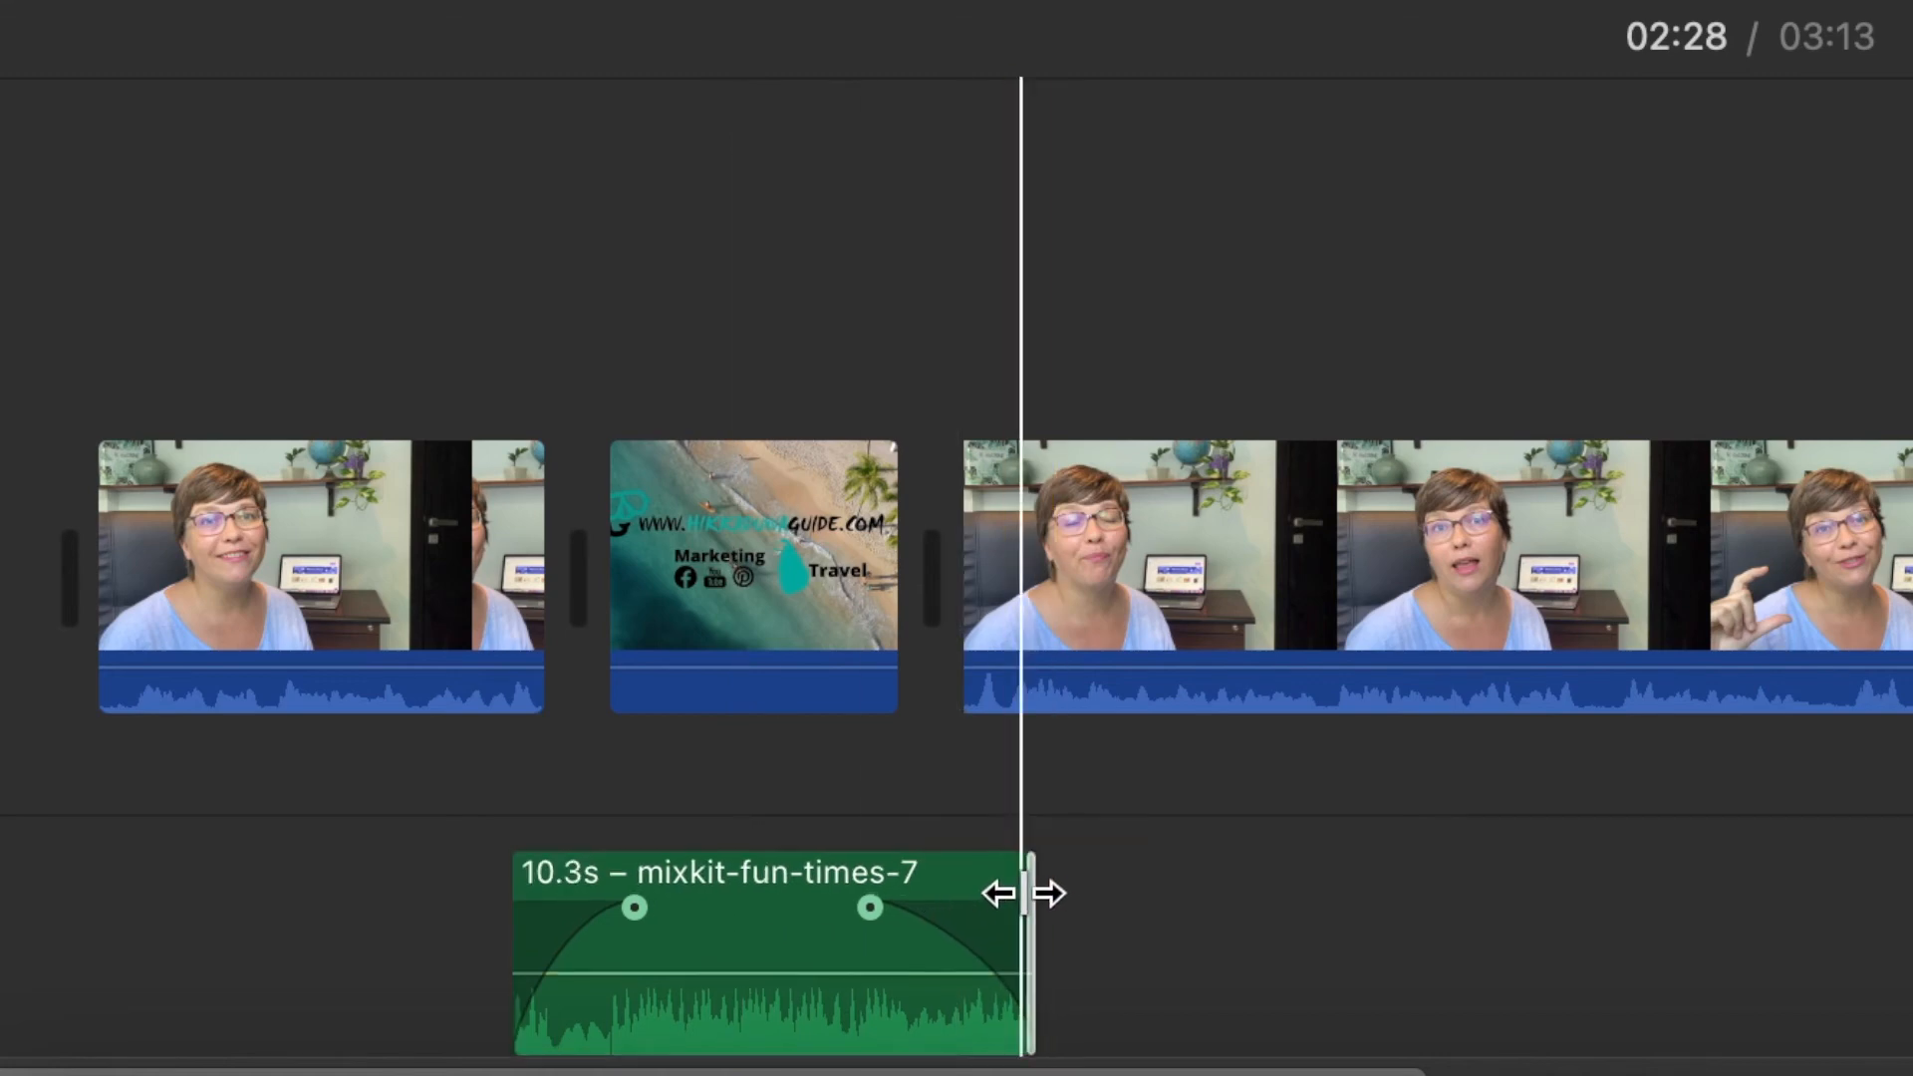
pyautogui.click(297, 900)
pyautogui.press('space')
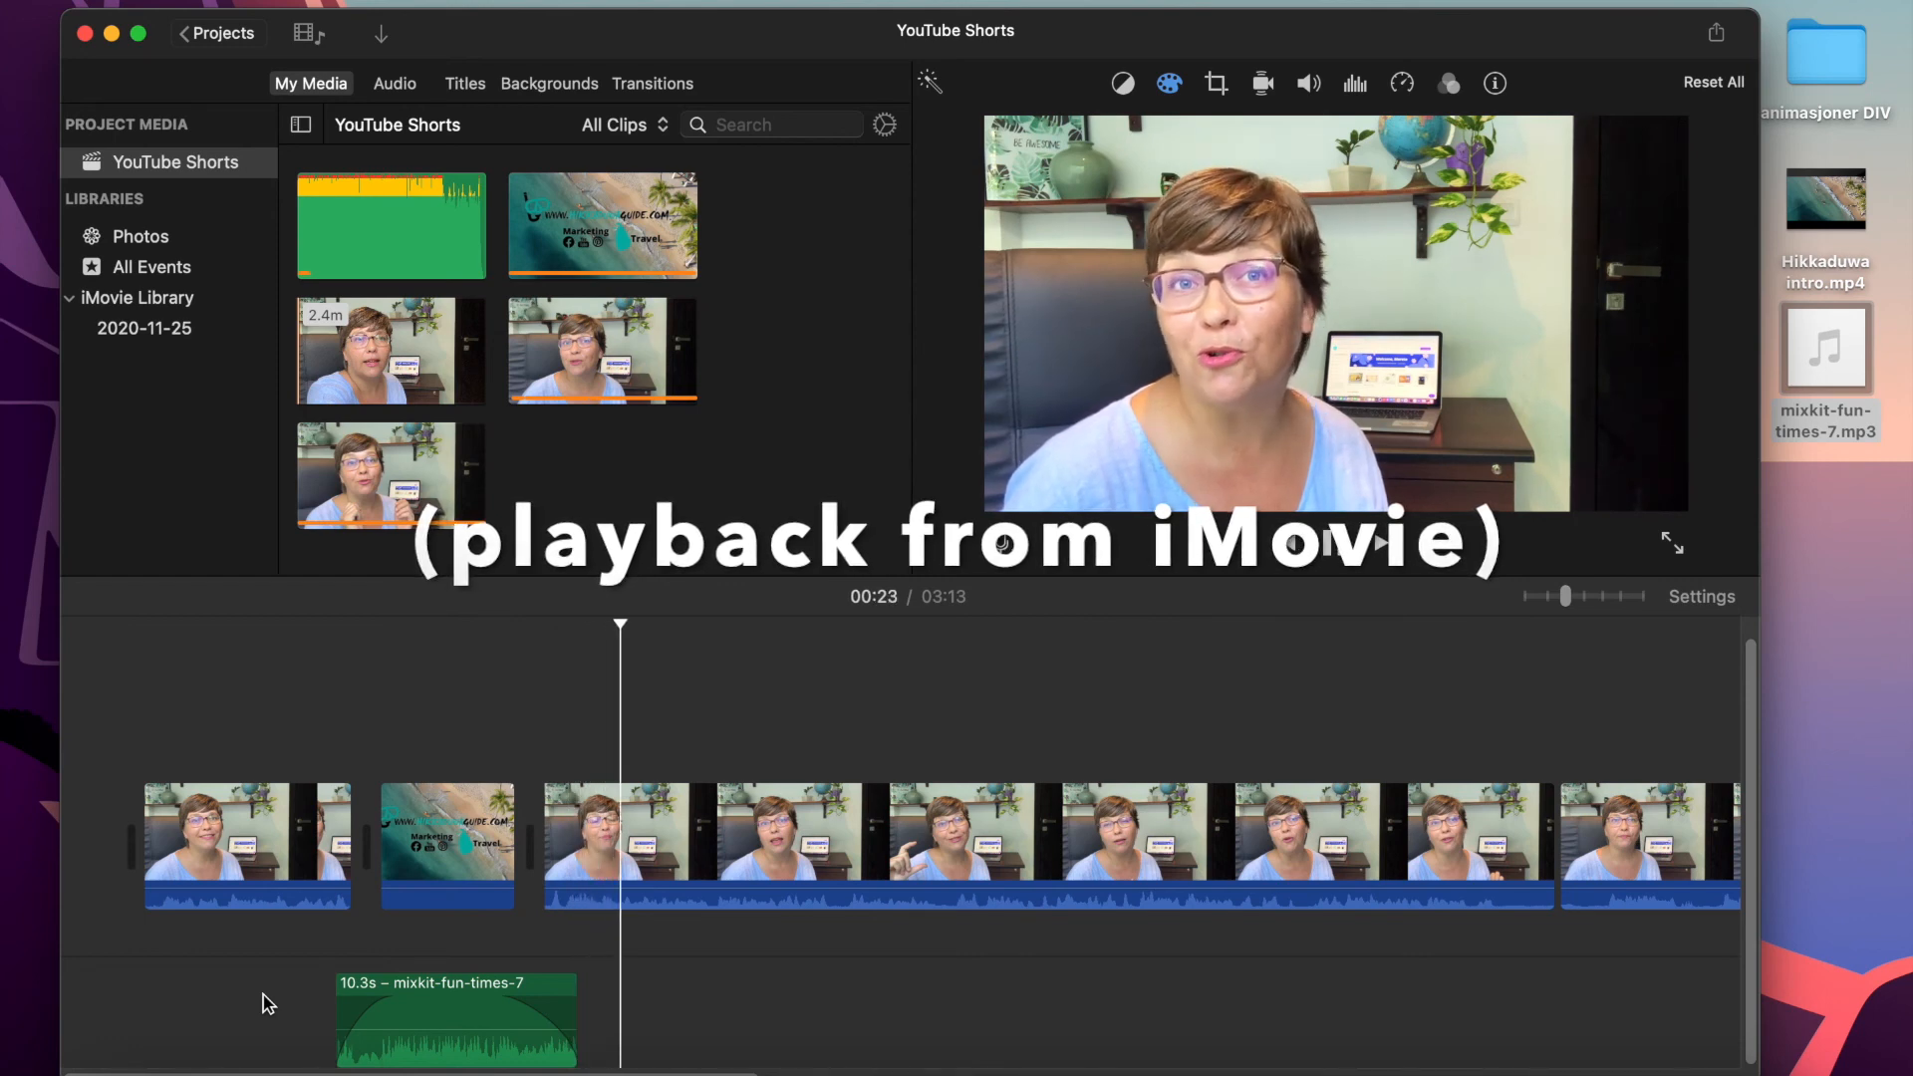
pyautogui.press('space')
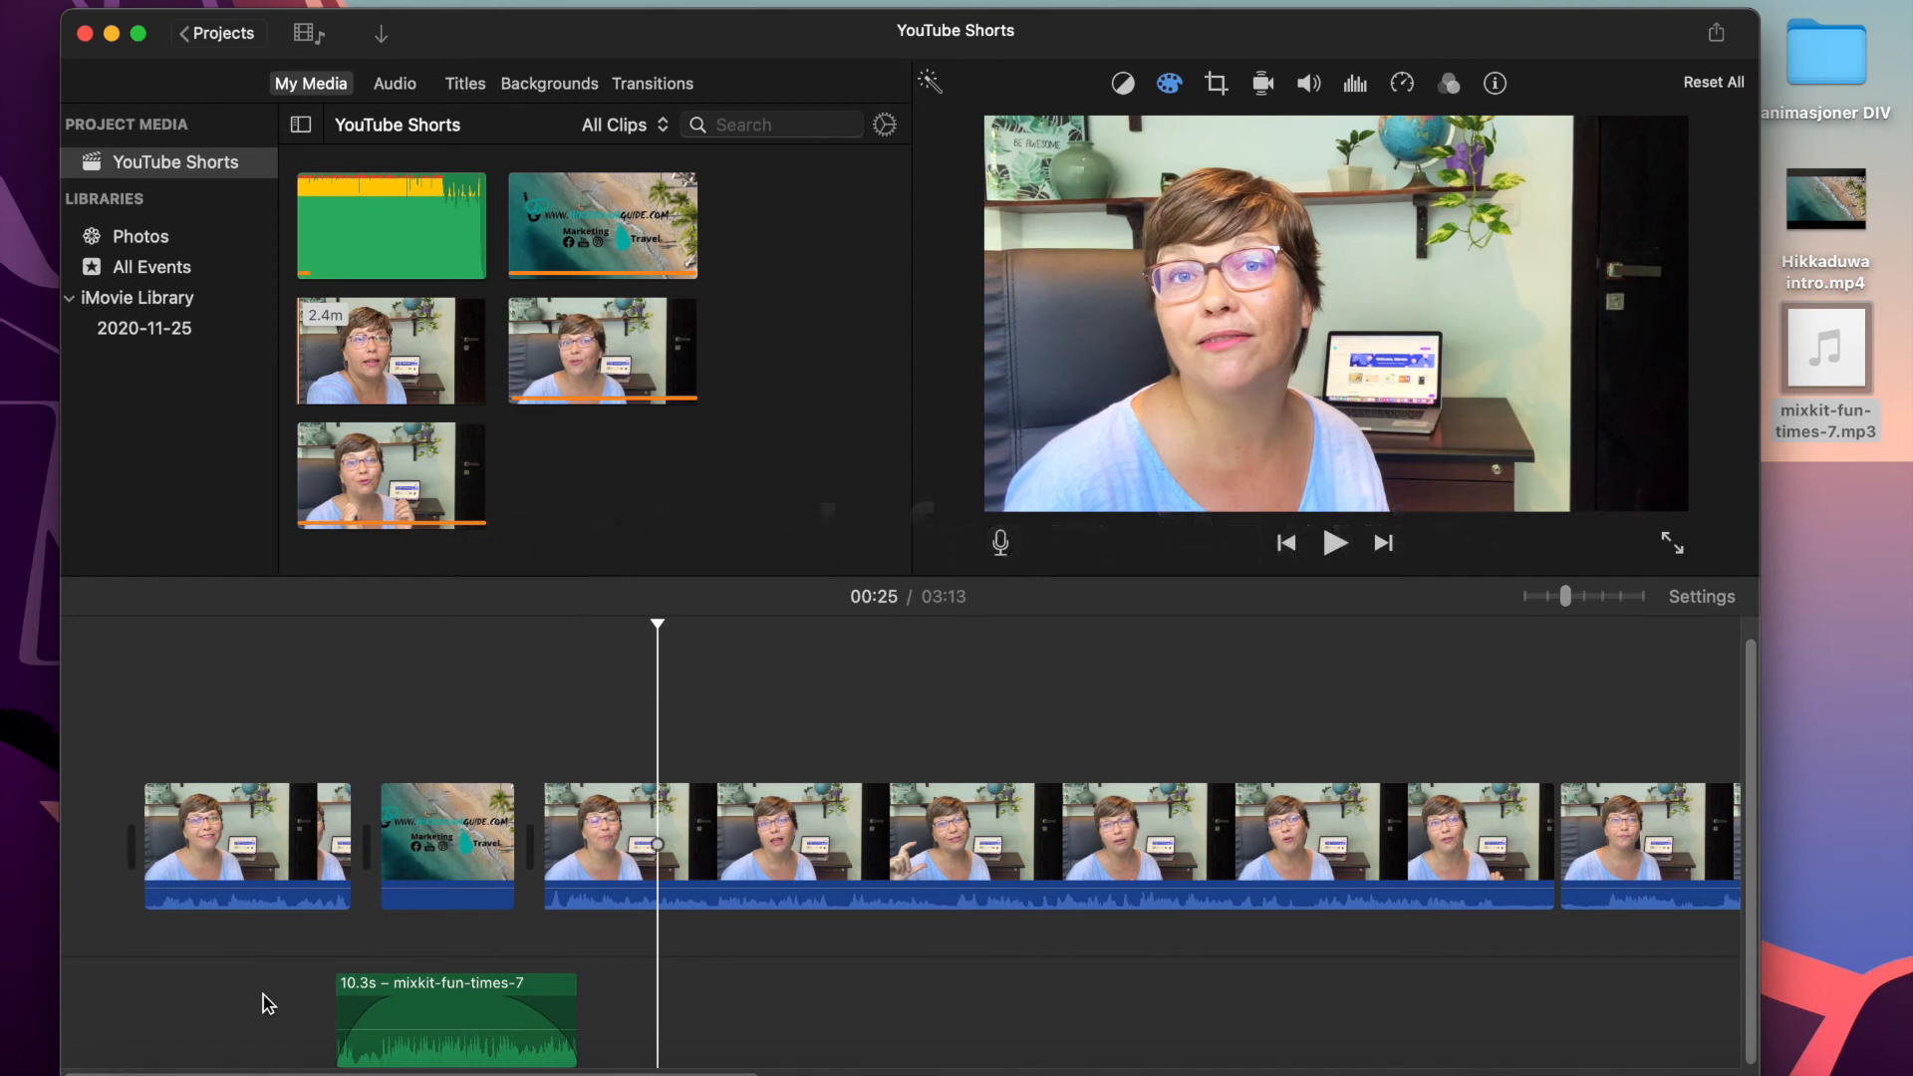